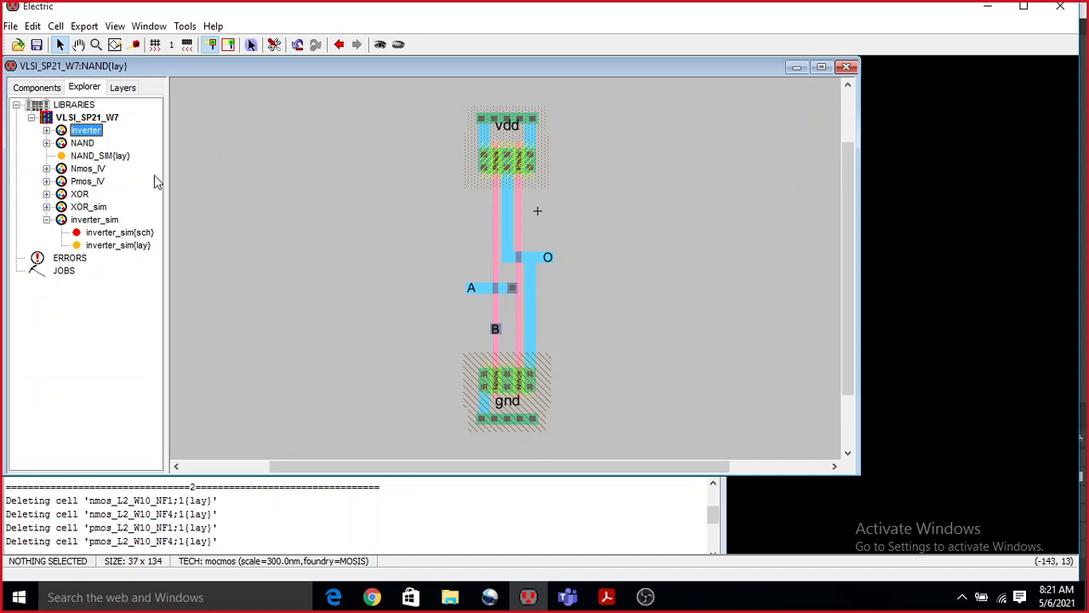
# Create a new layout cell named and2IN in the VLSI_SP21_W7 library using the mocmos technology.
pyautogui.click(75, 119)
pyautogui.rightClick(75, 119)
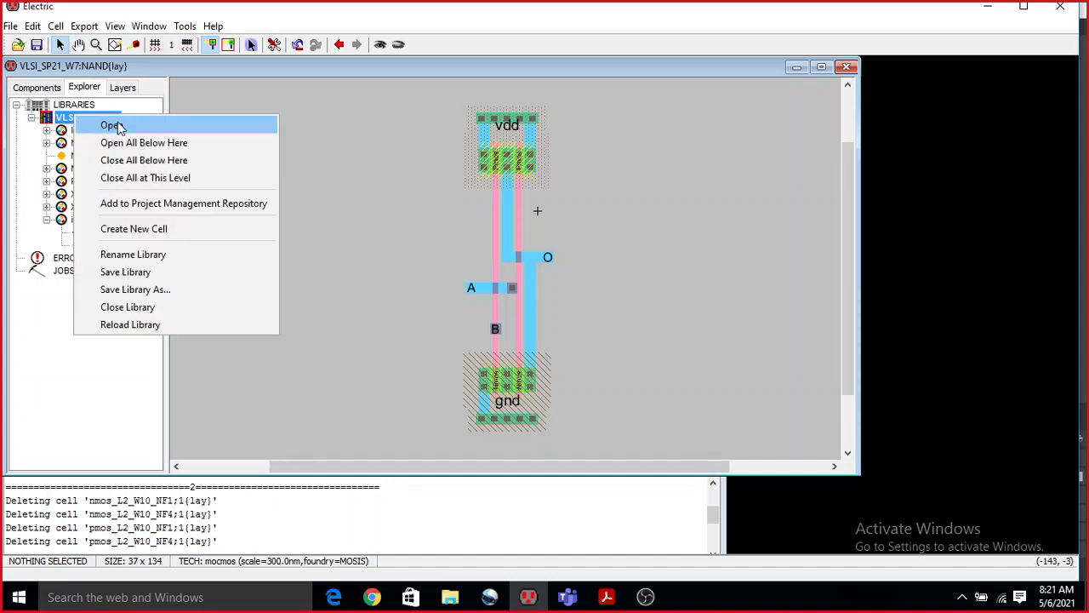
pyautogui.click(156, 228)
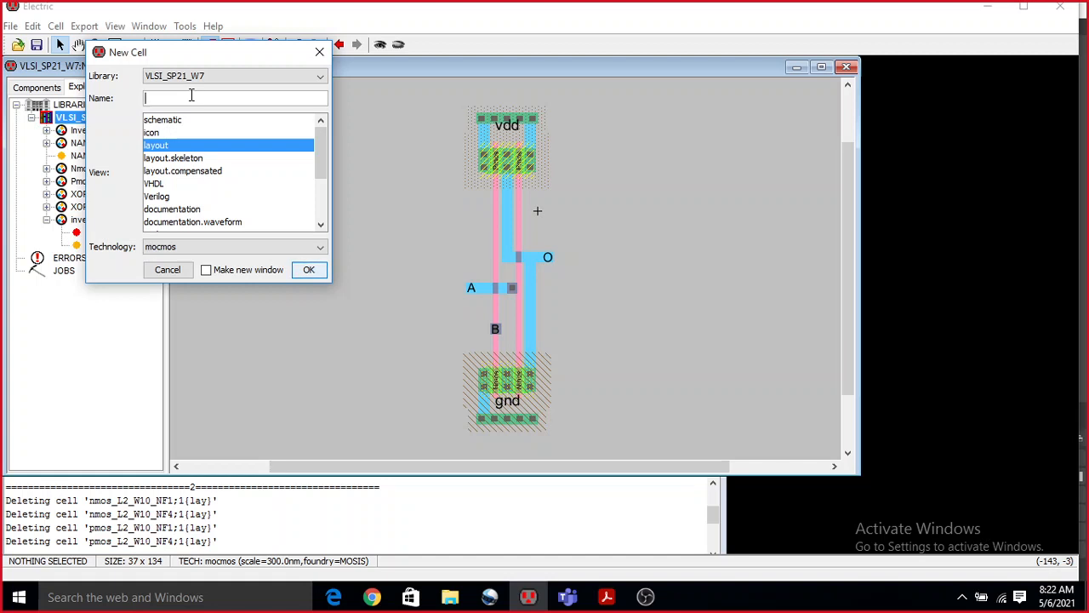
pyautogui.write('and2IN')
pyautogui.click(308, 272)
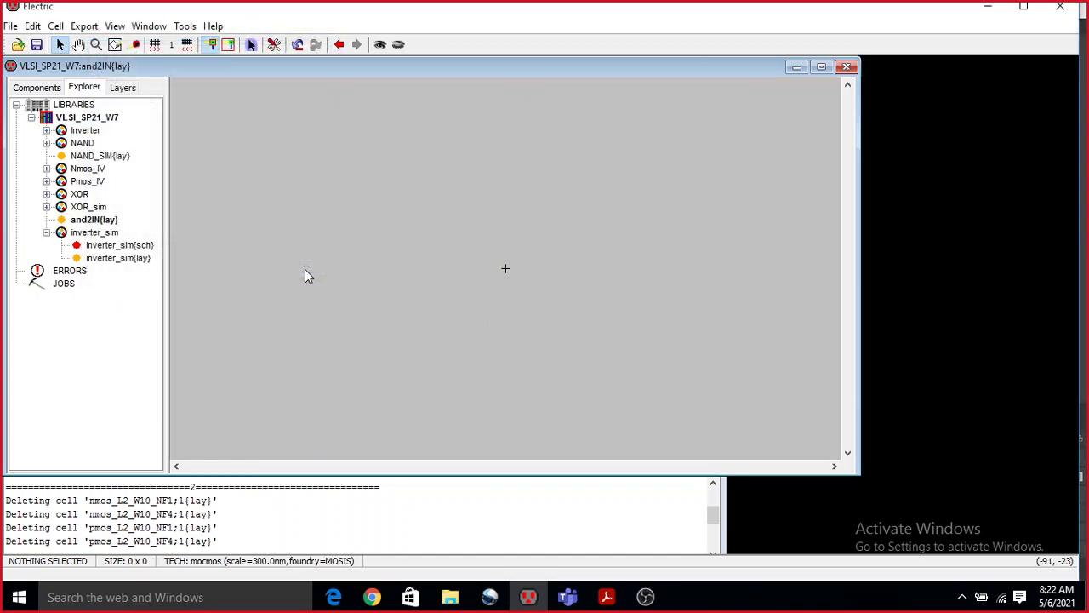
pyautogui.click(80, 221)
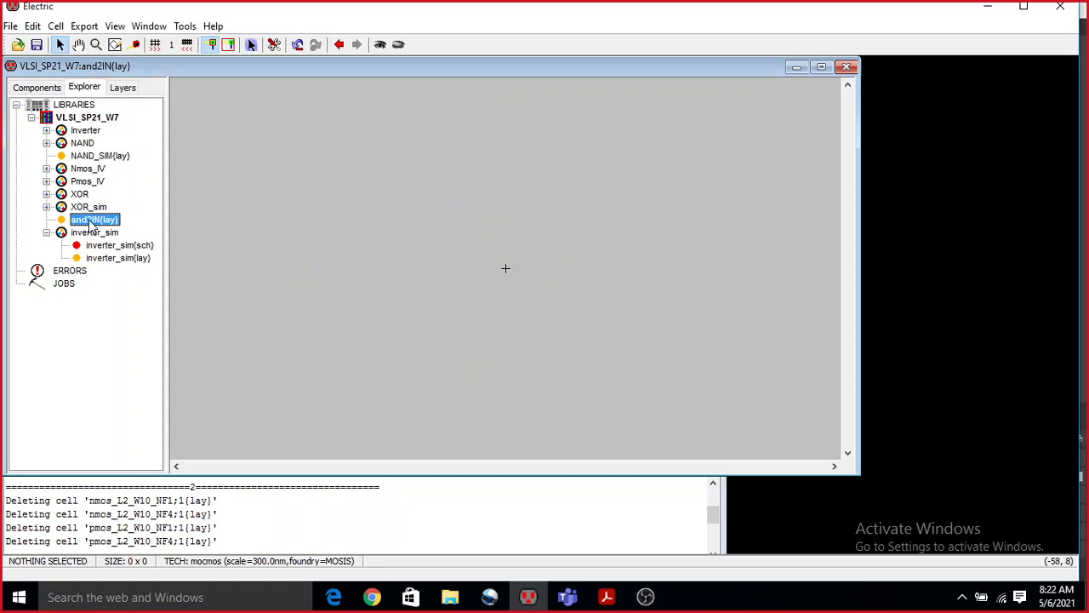
# Place an instance of the NAND layout in the and2IN cell and an Inverter layout instance to its right.
pyautogui.click(47, 233)
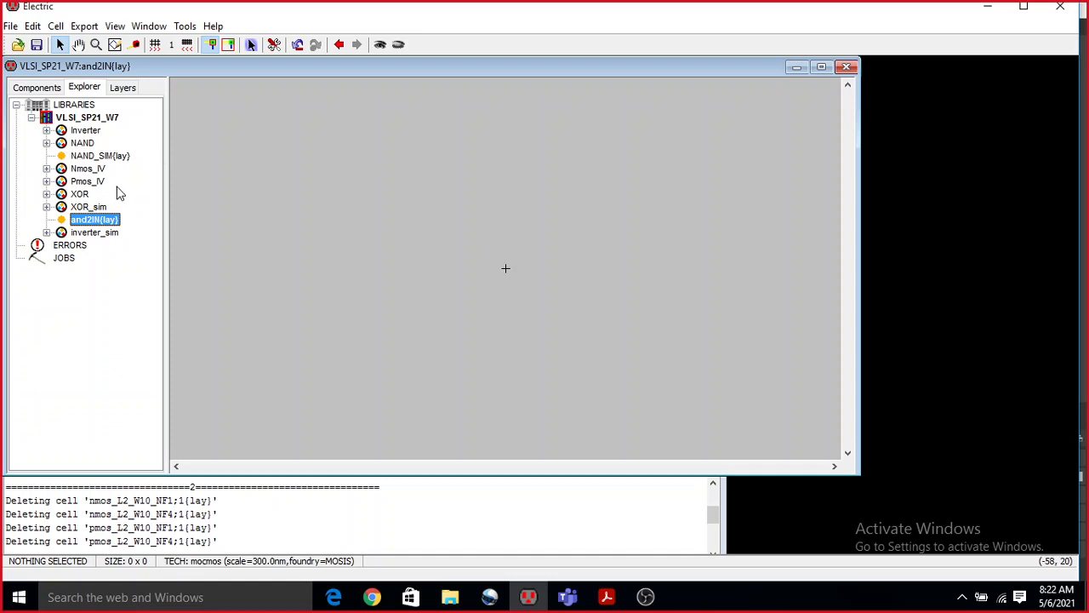
pyautogui.click(47, 143)
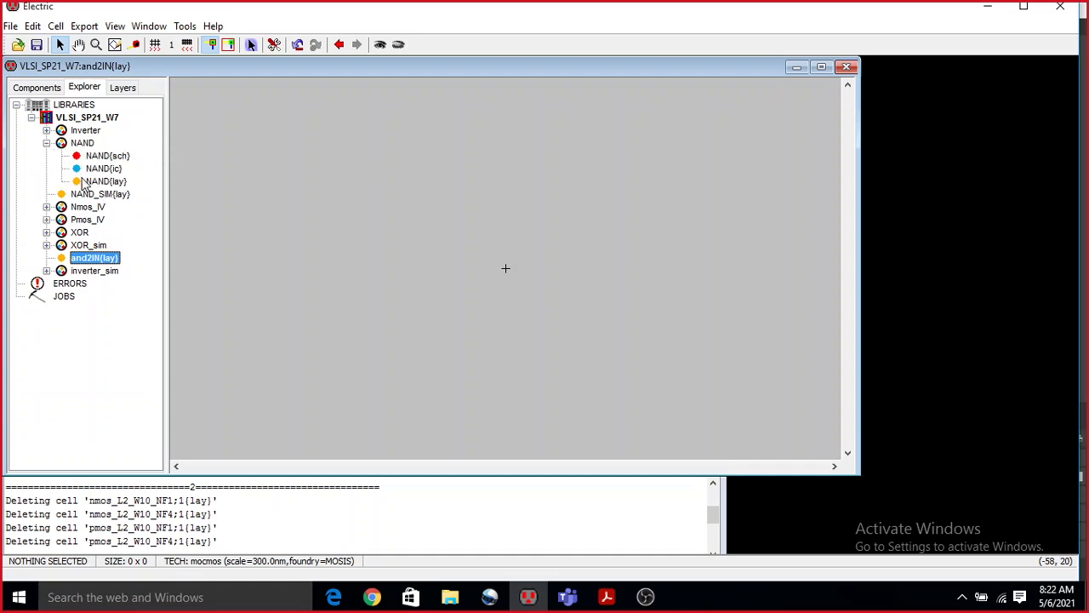
pyautogui.moveTo(94, 182); pyautogui.dragTo(420, 208)
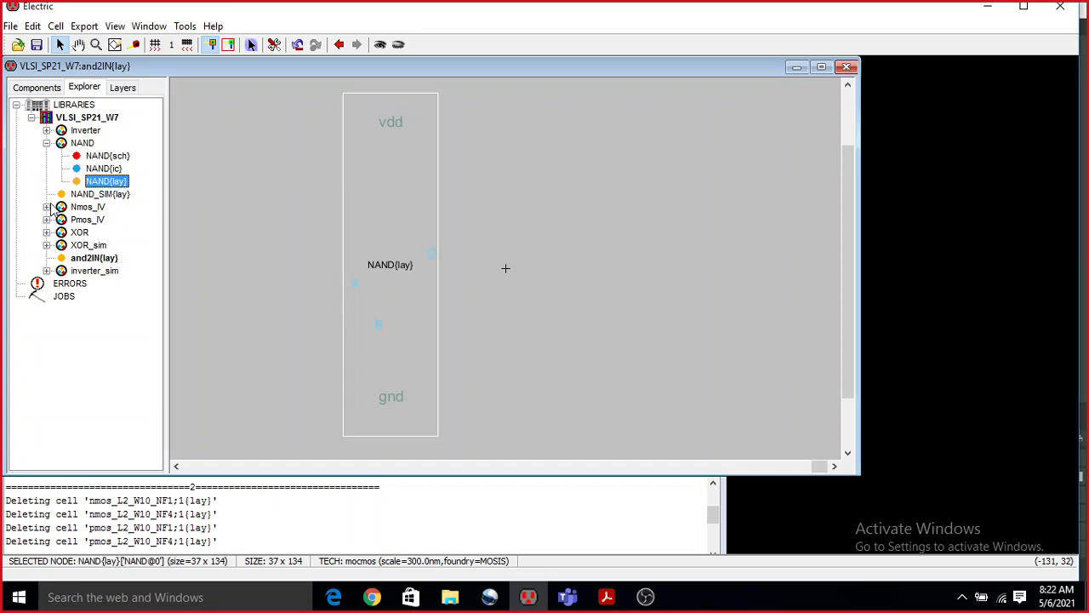
pyautogui.click(47, 130)
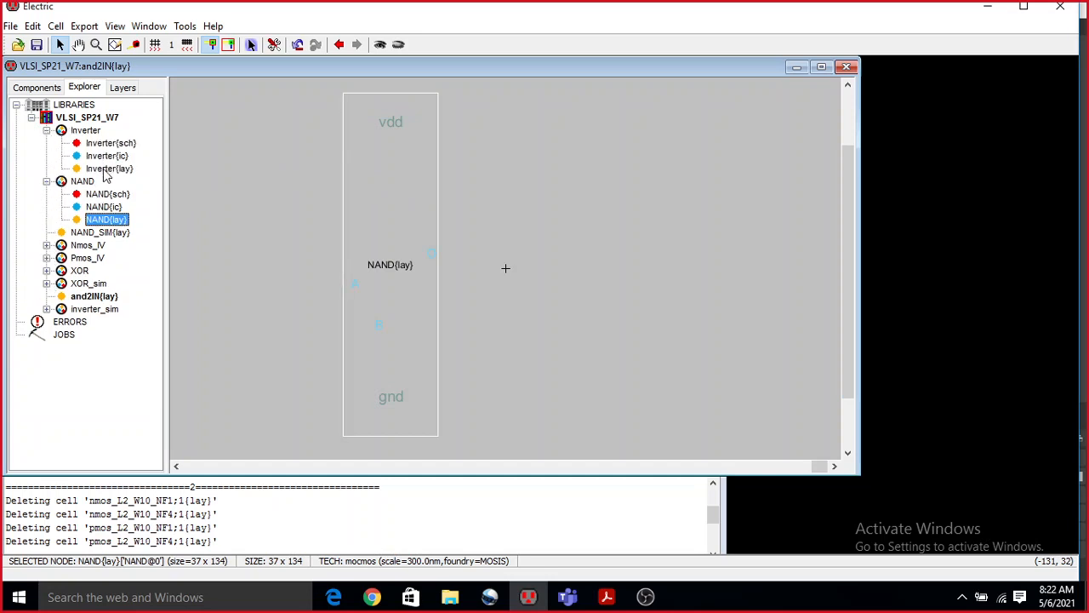
pyautogui.moveTo(107, 170); pyautogui.dragTo(539, 297)
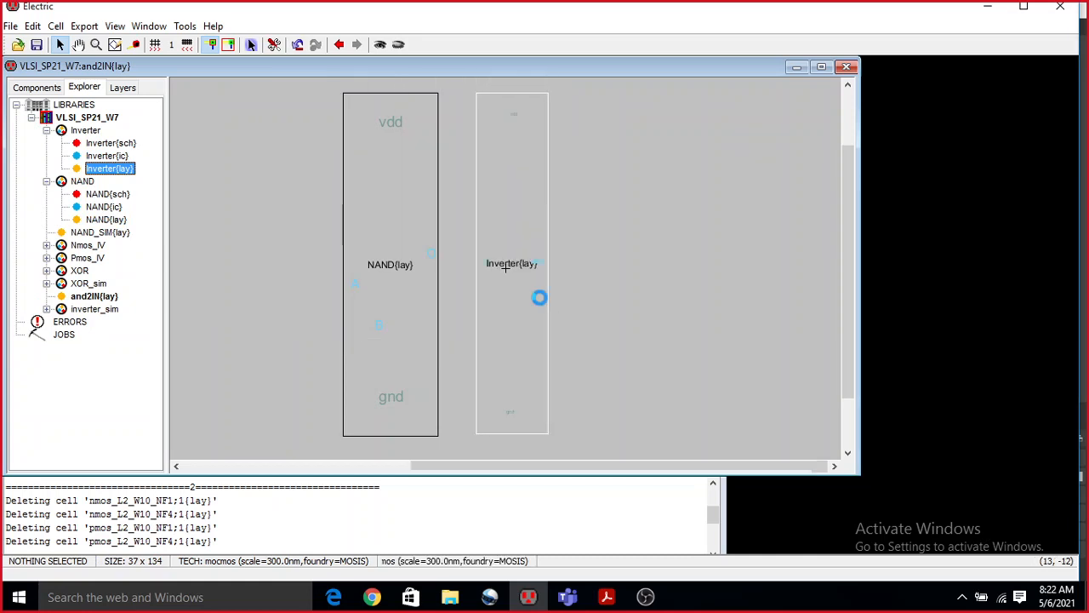
pyautogui.click(625, 270)
pyautogui.keyDown('ctrl'); pyautogui.scroll(7, 489, 315); pyautogui.keyUp('ctrl')
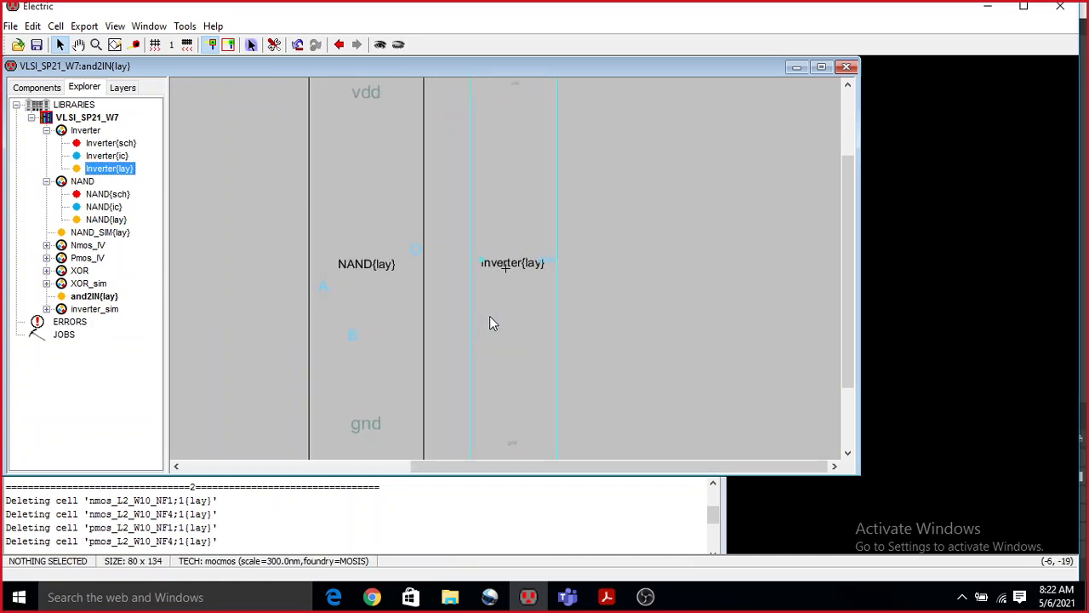
pyautogui.keyDown('ctrl'); pyautogui.scroll(-5, 489, 321); pyautogui.keyUp('ctrl')
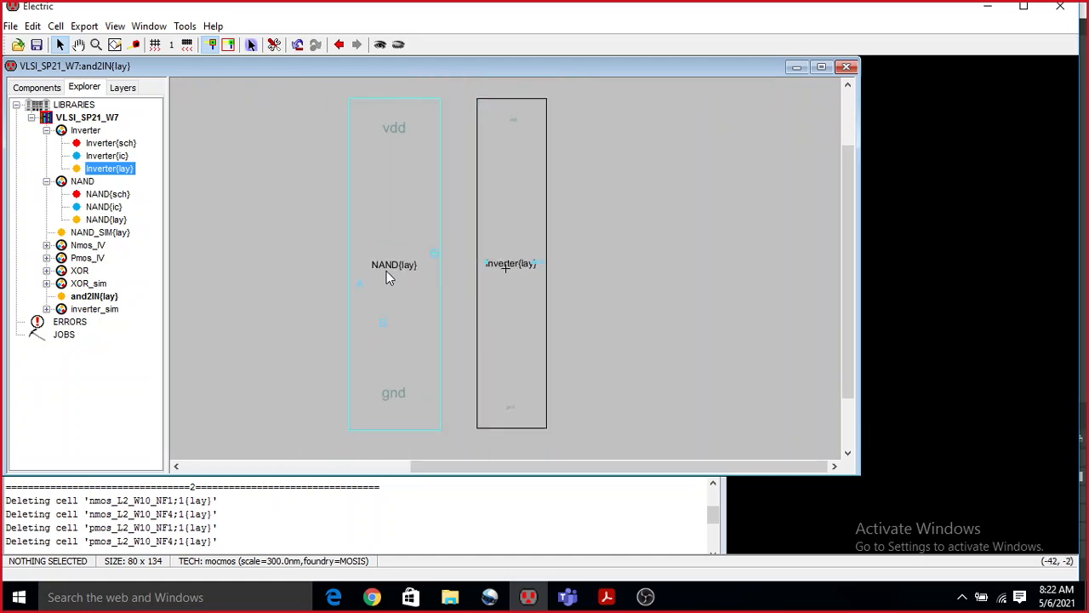
# Draw Metal-1 wires from the NAND instance's A and B input ports out past its left edge.
pyautogui.click(360, 283)
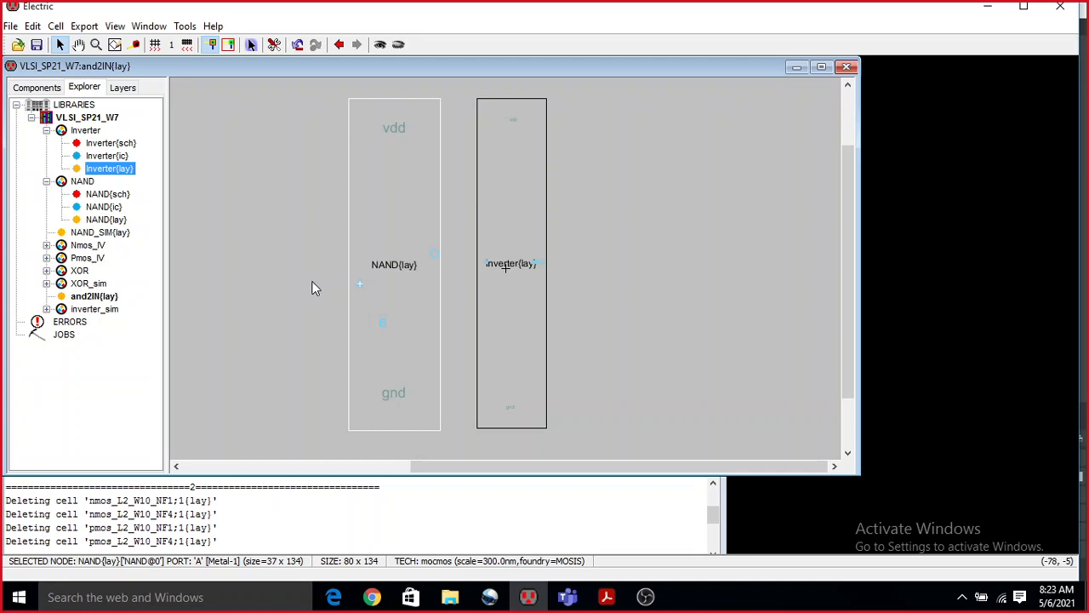
pyautogui.rightClick(323, 284)
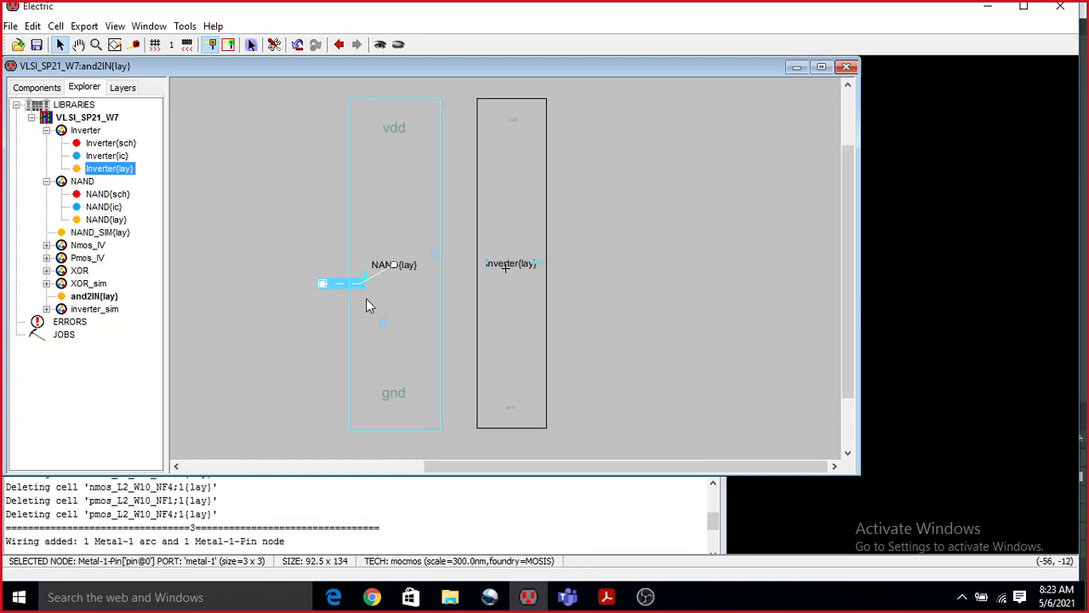
pyautogui.click(383, 323)
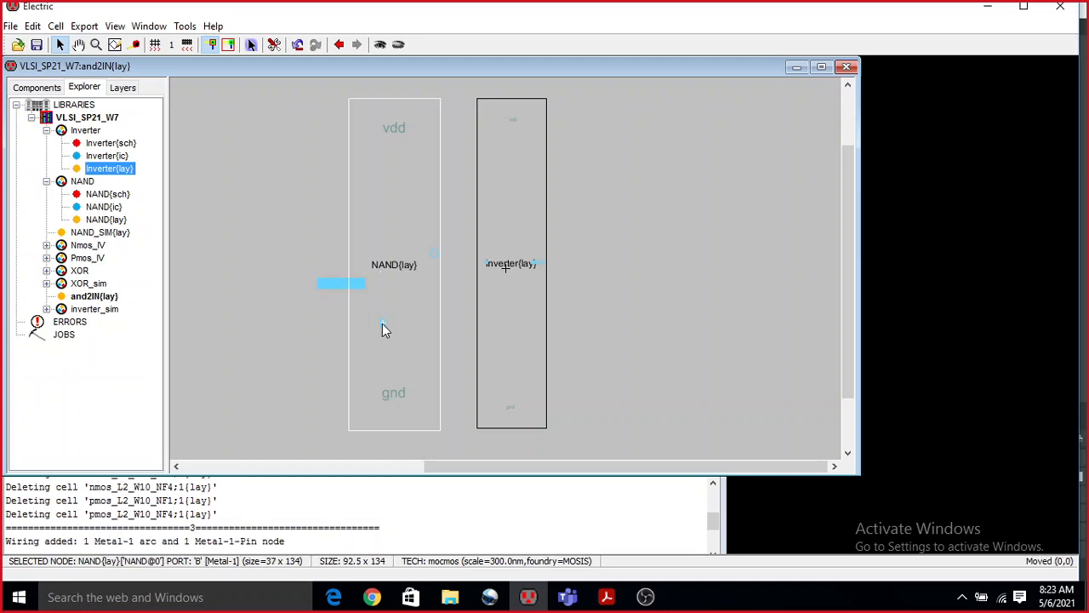
pyautogui.rightClick(323, 327)
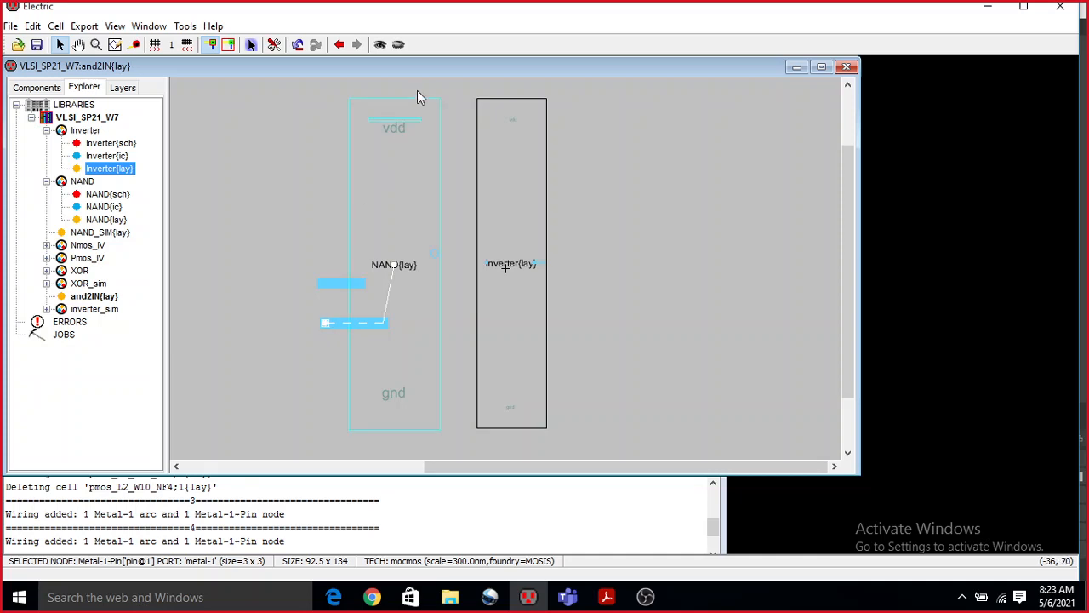
# Wire the NAND's vdd, O and gnd ports to the inverter's vdd, a and gnd ports in Metal-1.
pyautogui.click(409, 126)
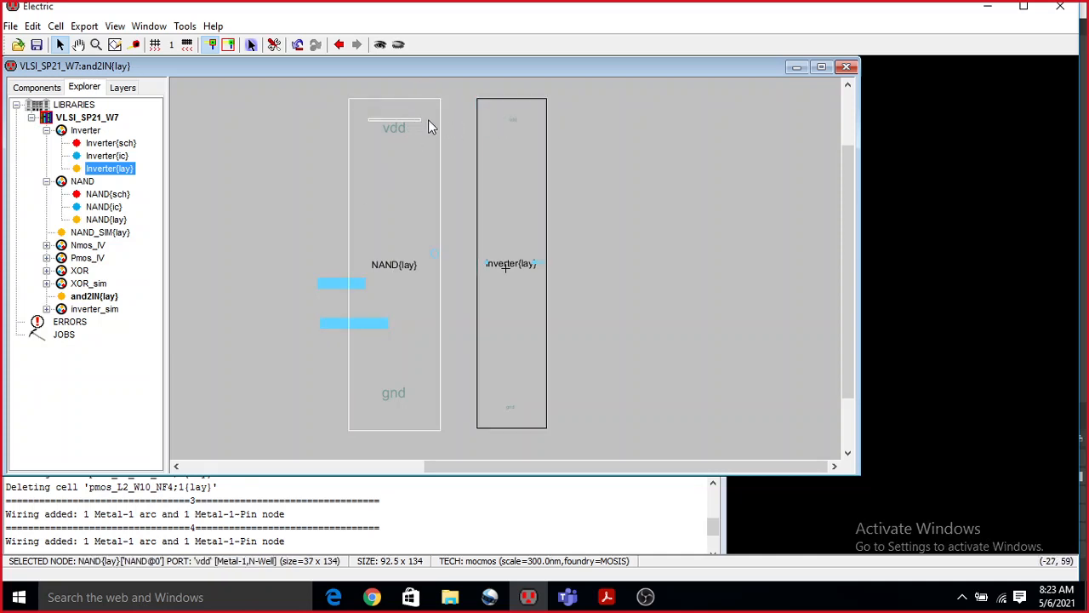
pyautogui.rightClick(515, 119)
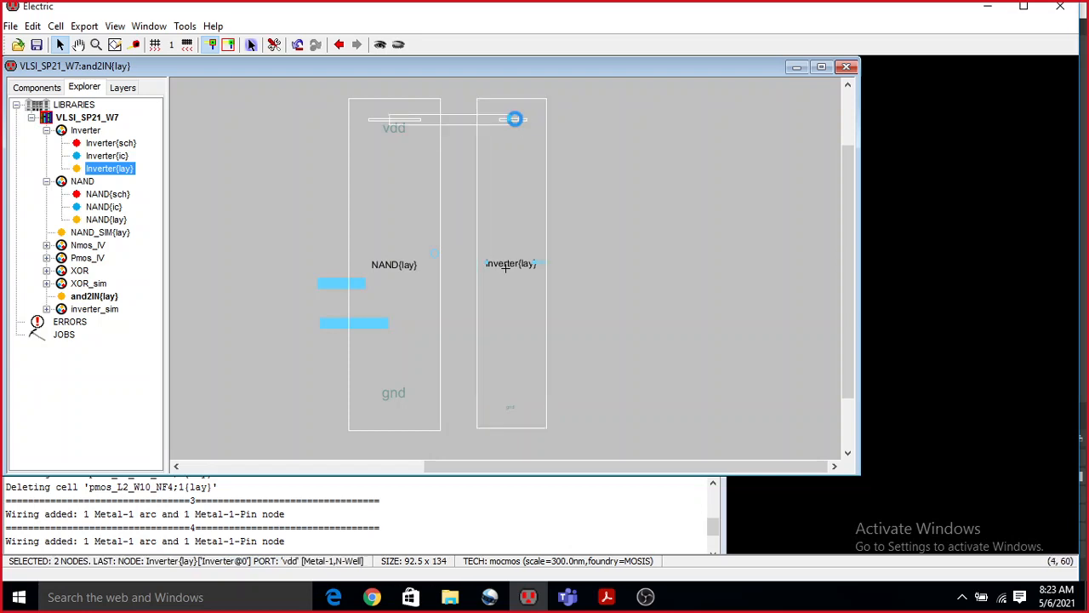
pyautogui.click(433, 254)
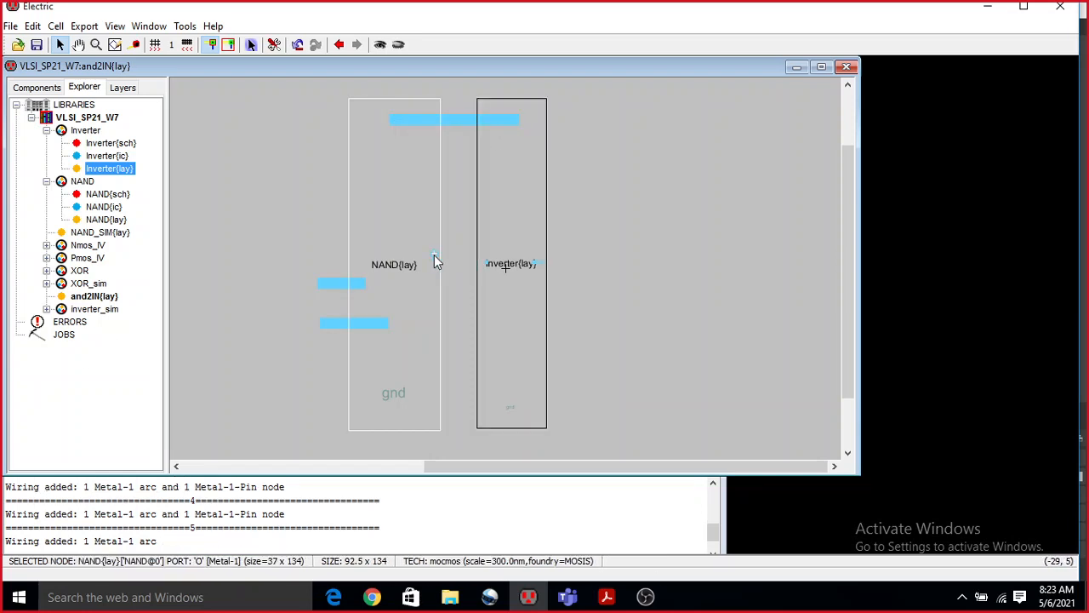
pyautogui.rightClick(489, 264)
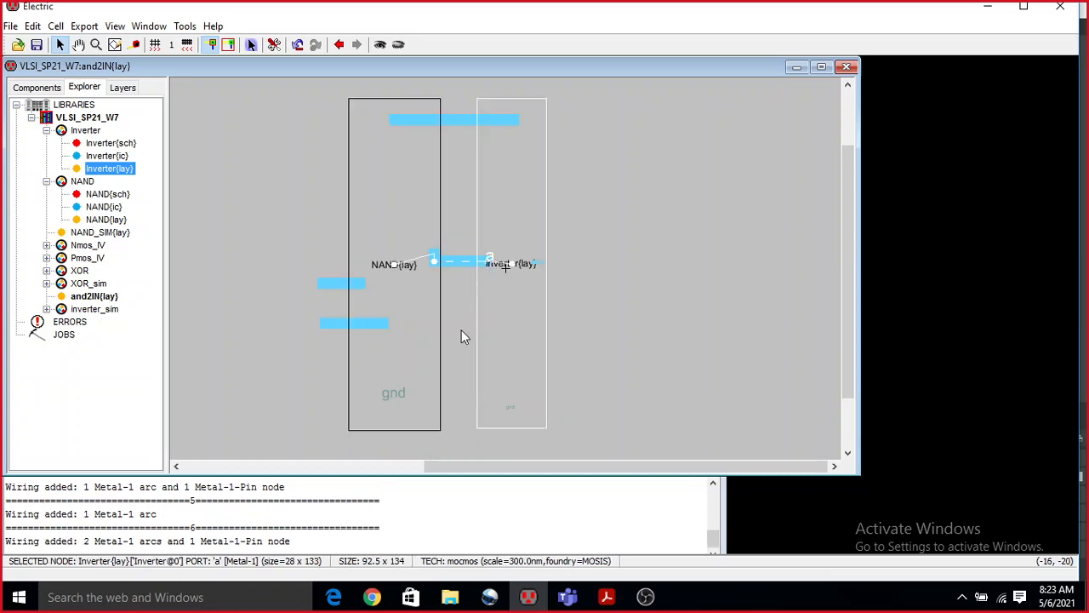
pyautogui.click(395, 410)
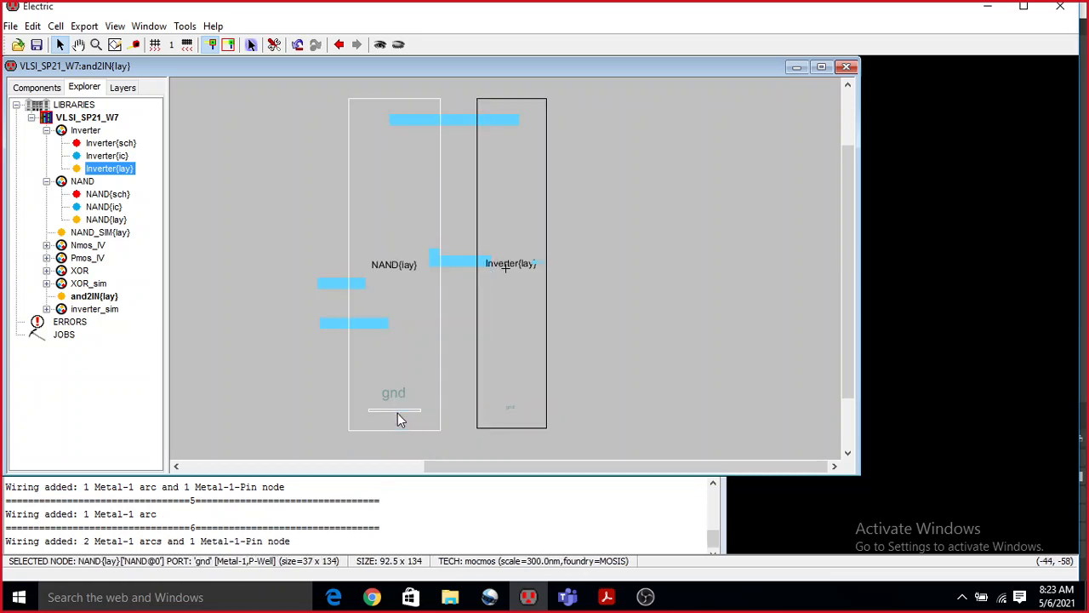
pyautogui.rightClick(509, 409)
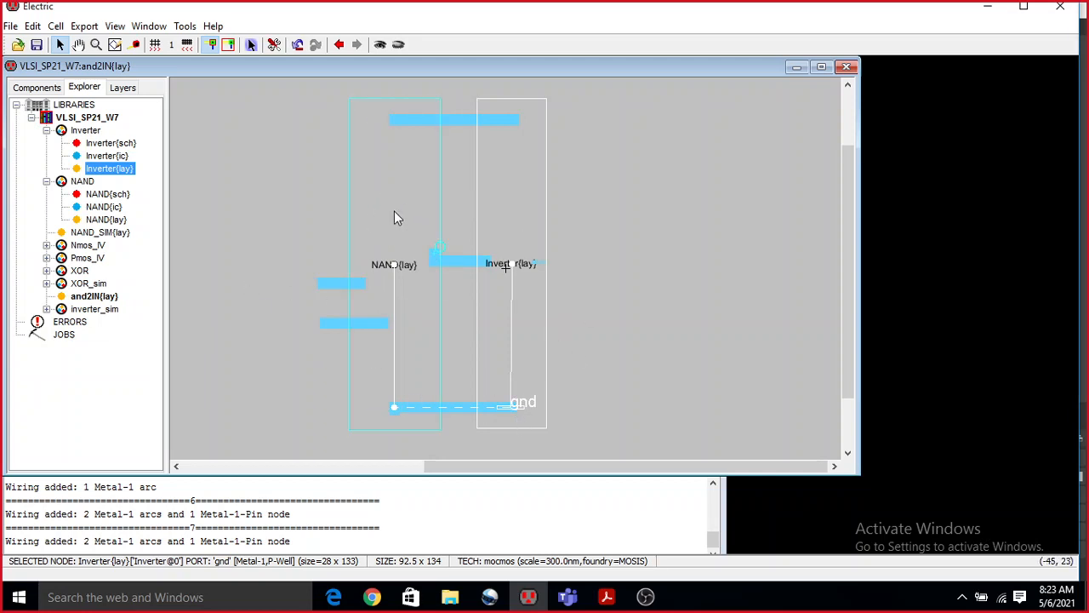
# Extend Metal-1 wires from the inverter's abar, vdd and gnd ports out past its right edge.
pyautogui.click(543, 266)
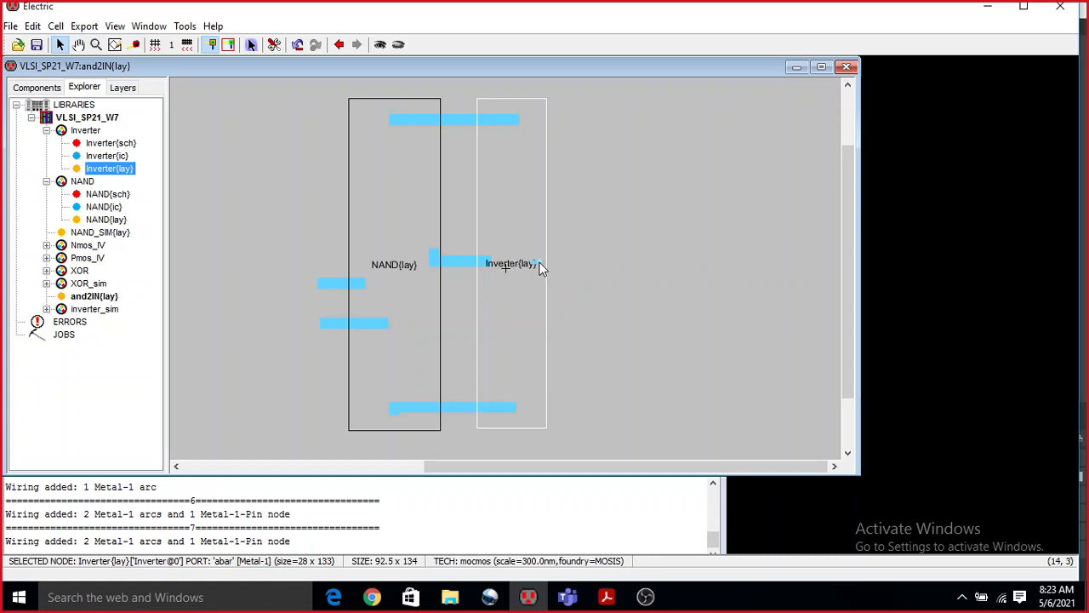
pyautogui.rightClick(587, 262)
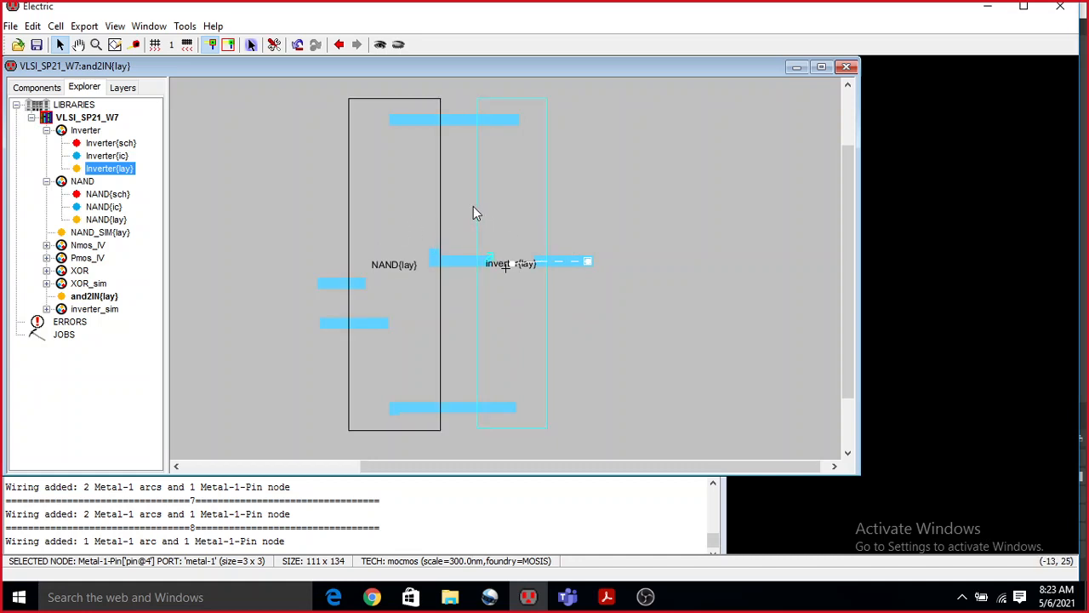
pyautogui.click(508, 119)
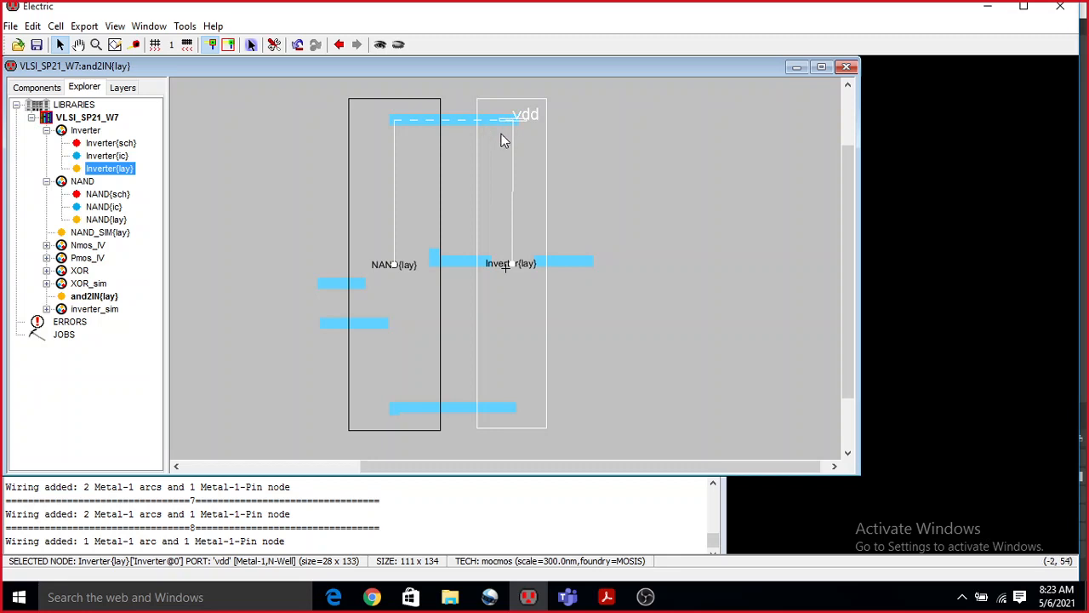
pyautogui.keyDown('ctrl'); pyautogui.scroll(2, 494, 265); pyautogui.keyUp('ctrl')
pyautogui.keyDown('ctrl'); pyautogui.scroll(-3, 493, 265); pyautogui.keyUp('ctrl')
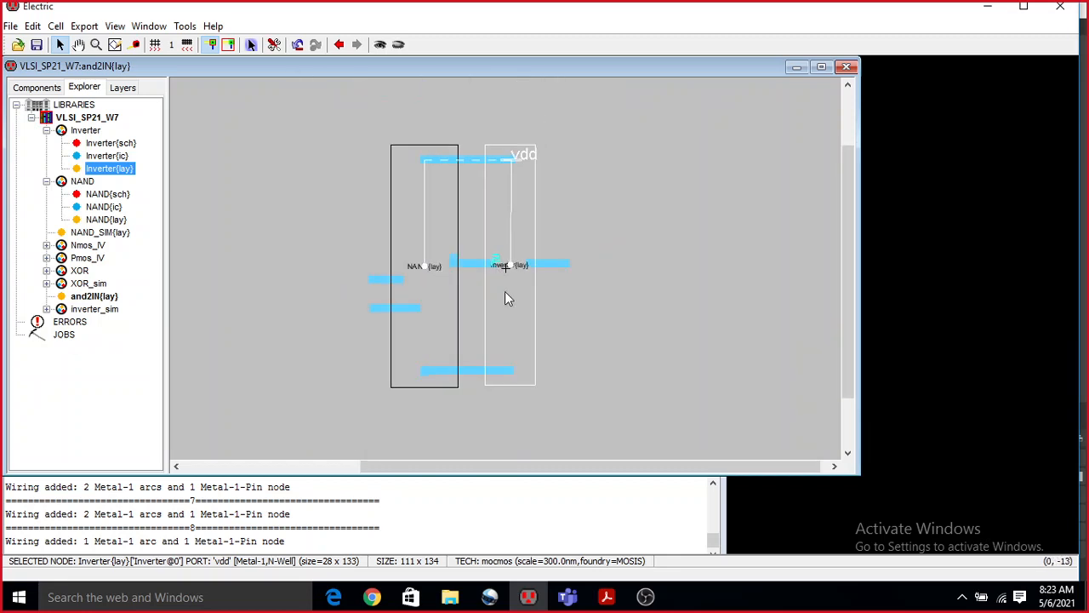
pyautogui.click(505, 298)
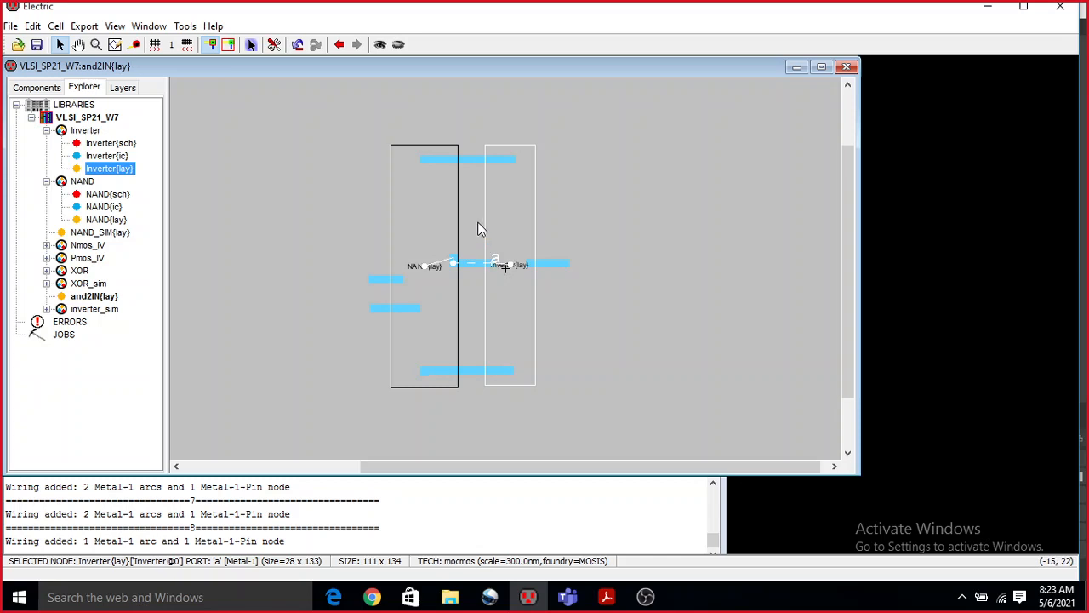
pyautogui.click(507, 160)
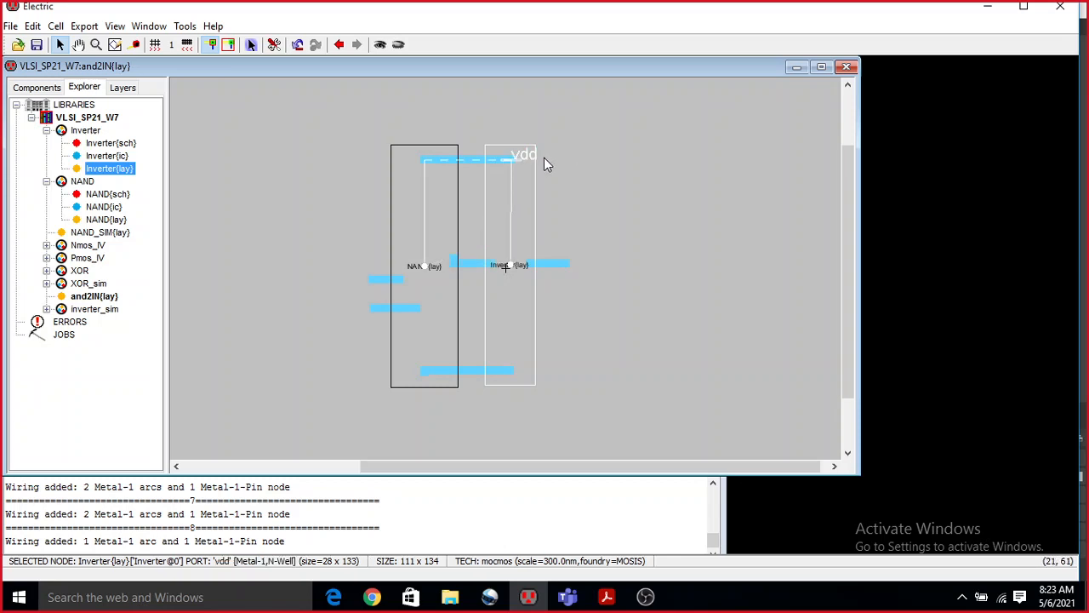
pyautogui.rightClick(543, 158)
pyautogui.click(507, 371)
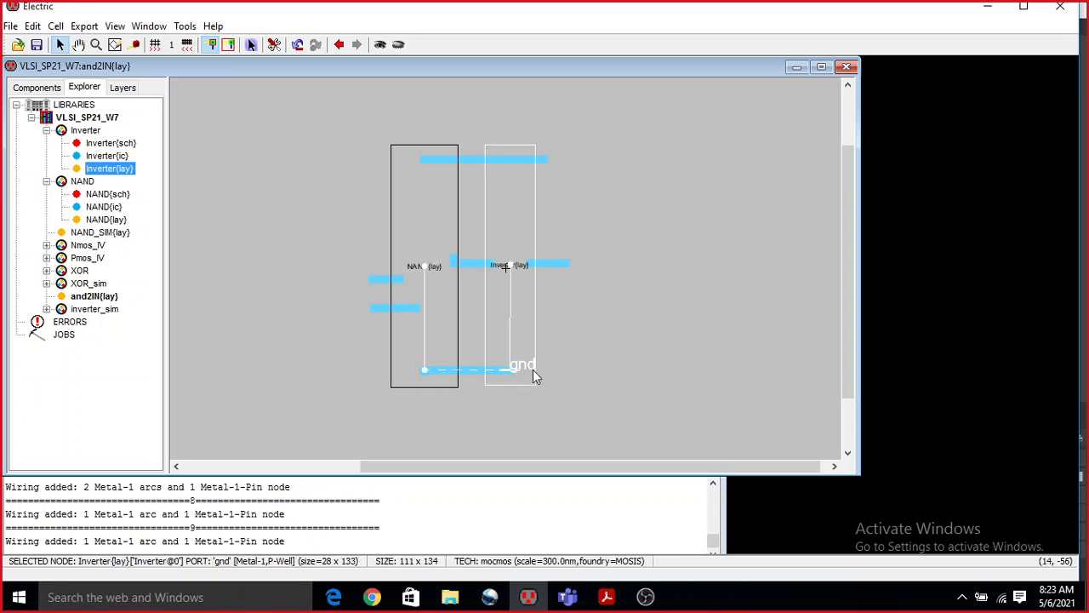
pyautogui.rightClick(546, 370)
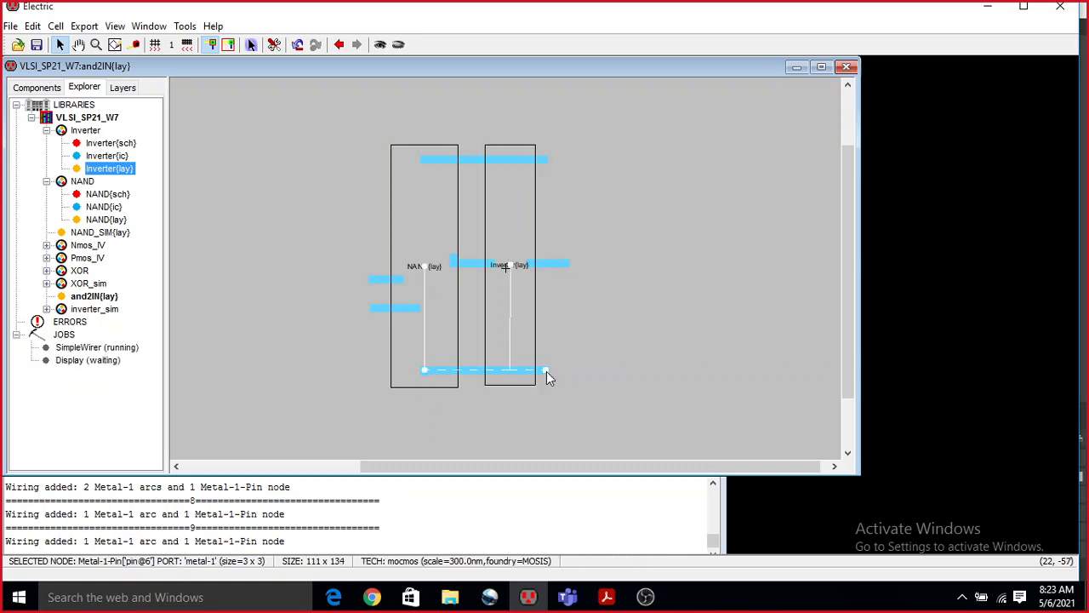
# Create an export named A with the input characteristic on the outer pin of the NAND's A wire.
pyautogui.click(370, 281)
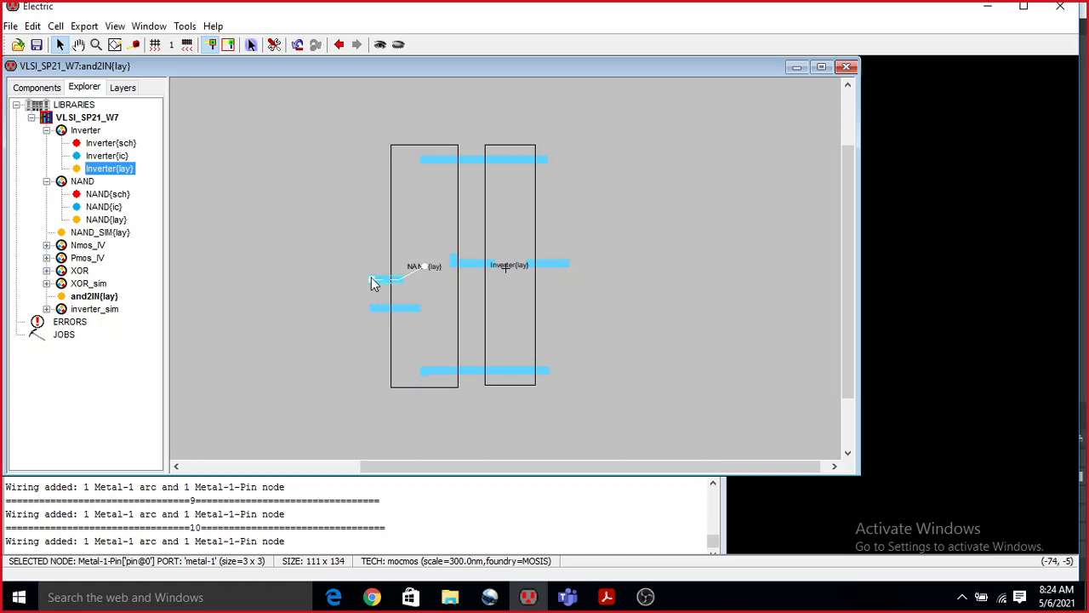
pyautogui.hotkey('ctrl', 'e')
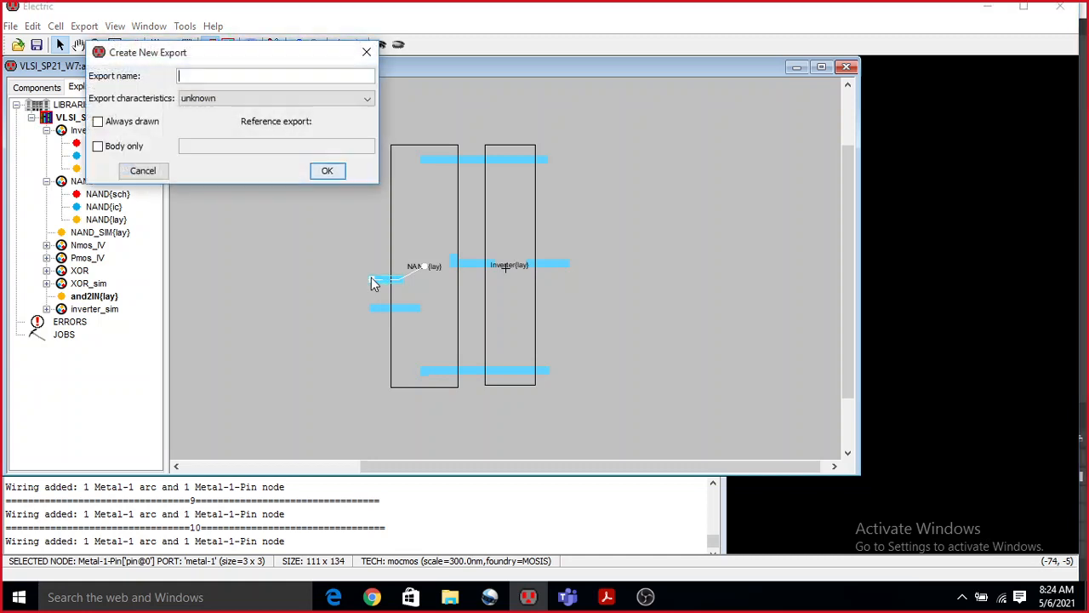
pyautogui.click(220, 98)
pyautogui.scroll(-5, 226, 140)
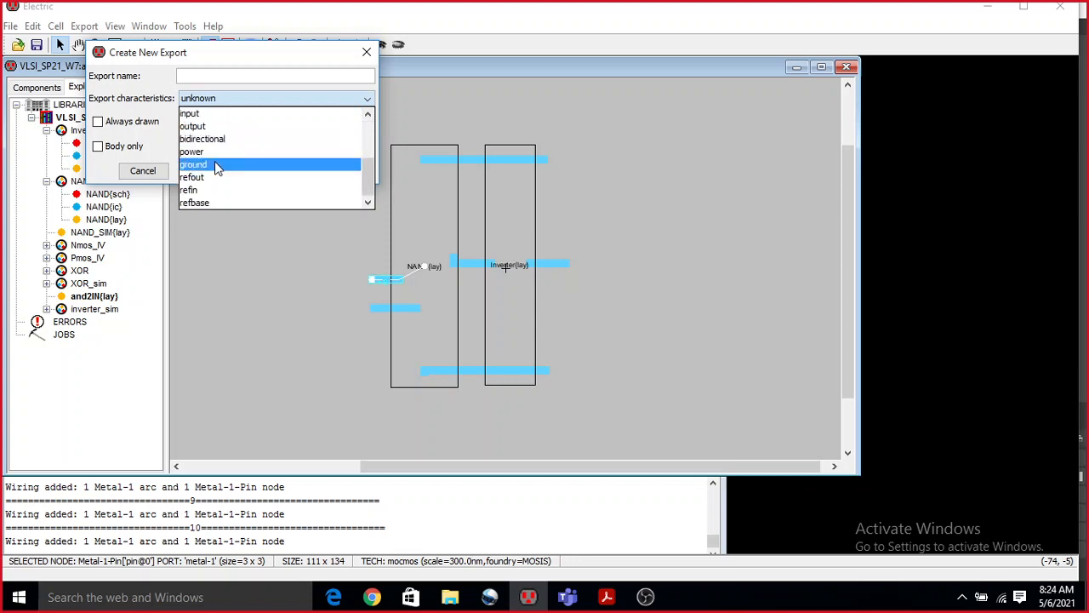
pyautogui.click(218, 124)
pyautogui.click(222, 74)
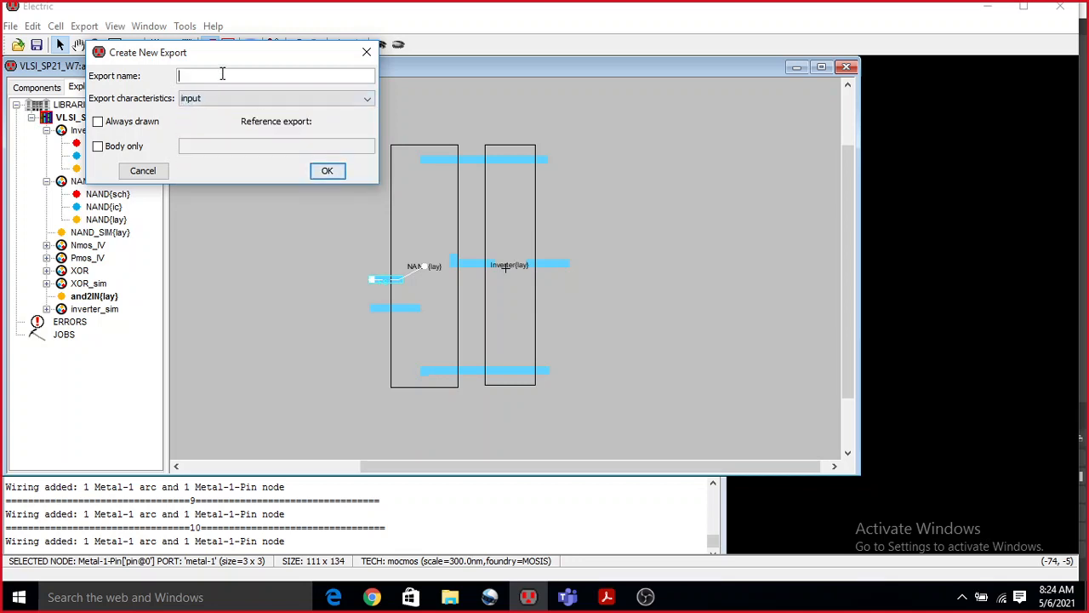
pyautogui.write('A')
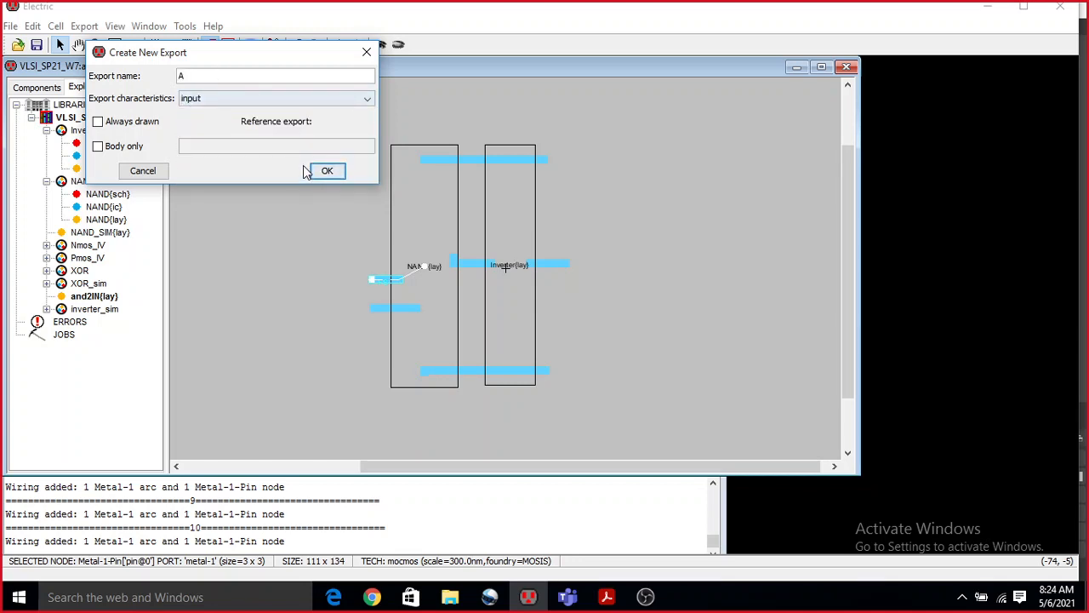
pyautogui.click(327, 171)
# Create an export named B with the input characteristic on the outer pin of the NAND's B wire.
pyautogui.rightClick(371, 308)
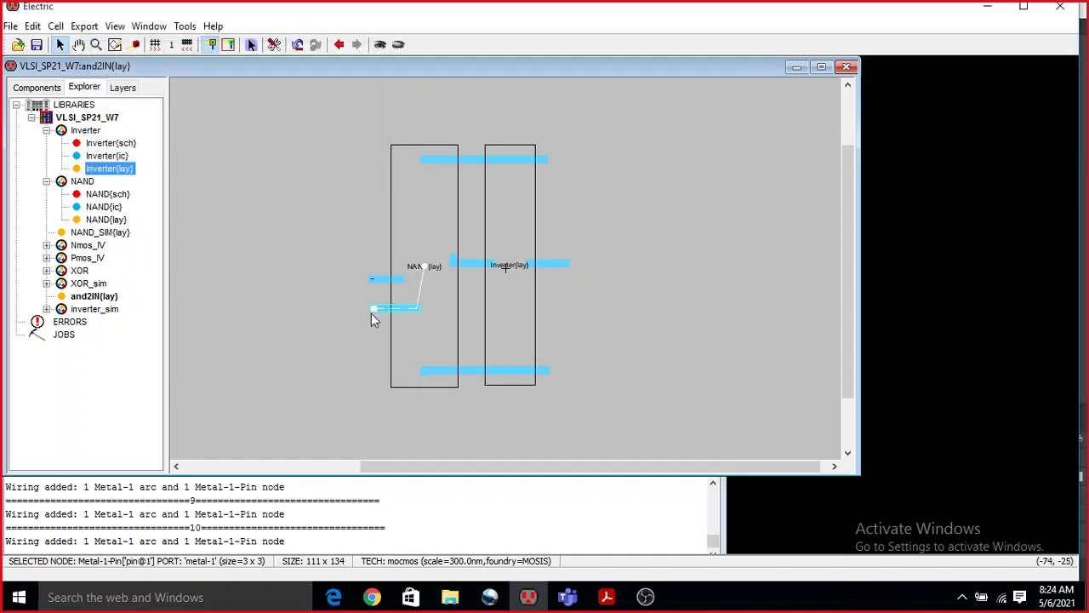
pyautogui.keyDown('ctrl'); pyautogui.scroll(7, 367, 321); pyautogui.keyUp('ctrl')
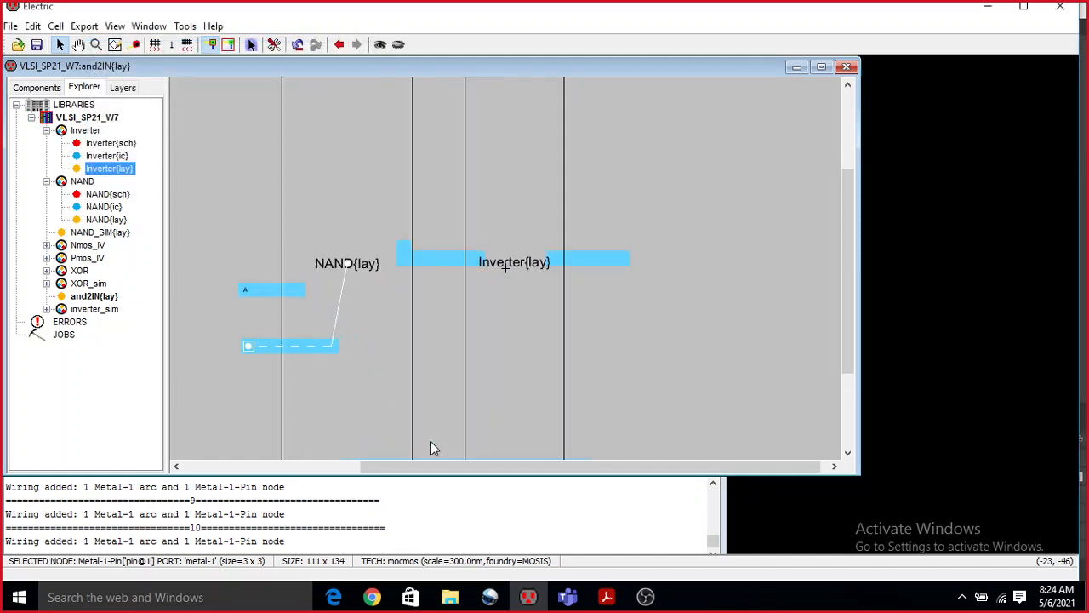
pyautogui.moveTo(451, 467); pyautogui.dragTo(326, 467)
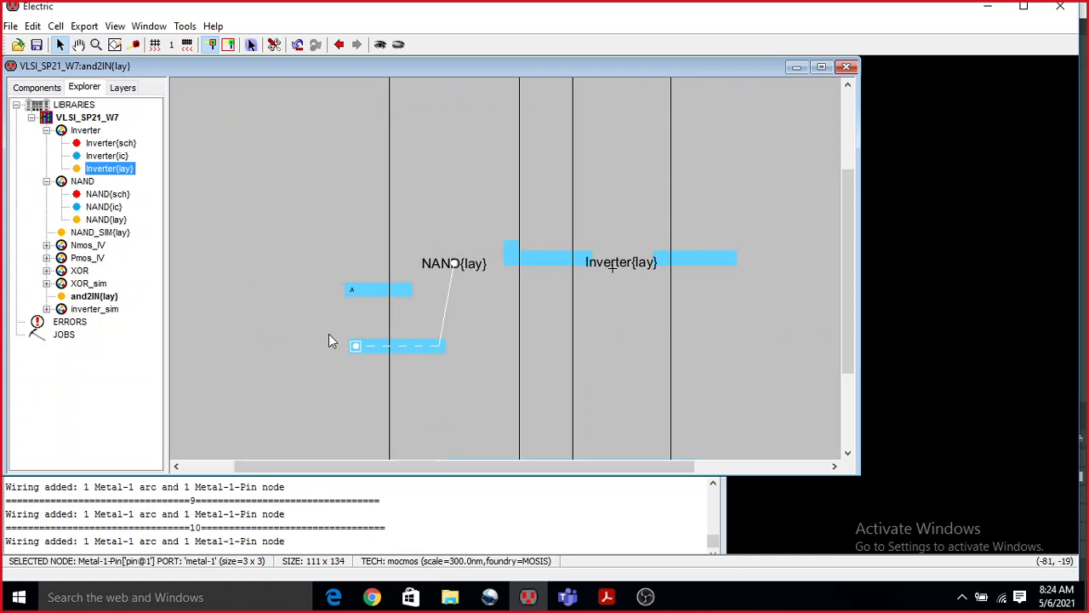
pyautogui.hotkey('ctrl', 'e')
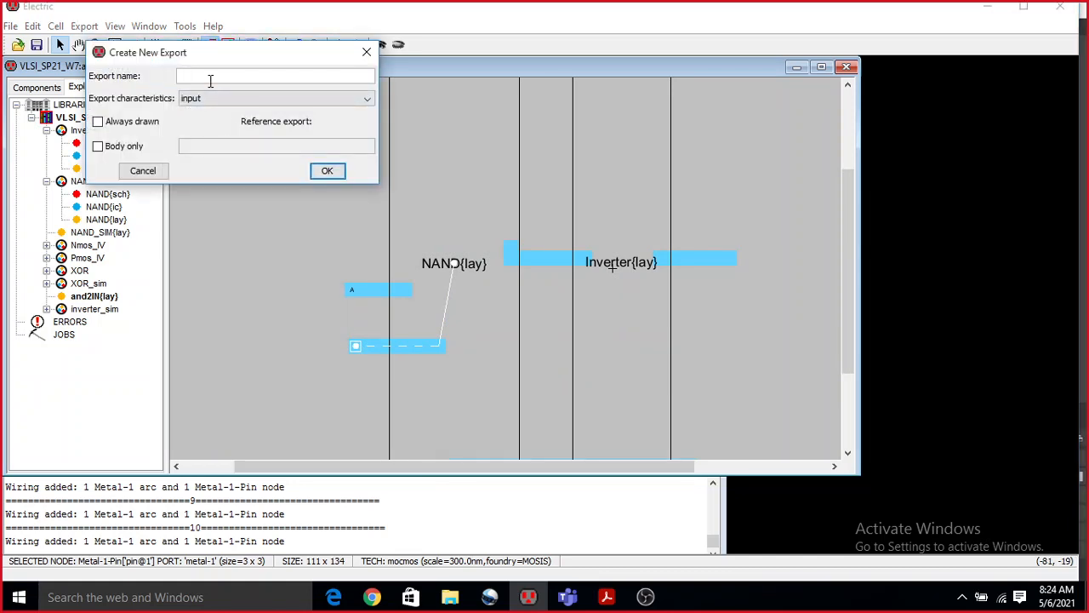
pyautogui.write('B')
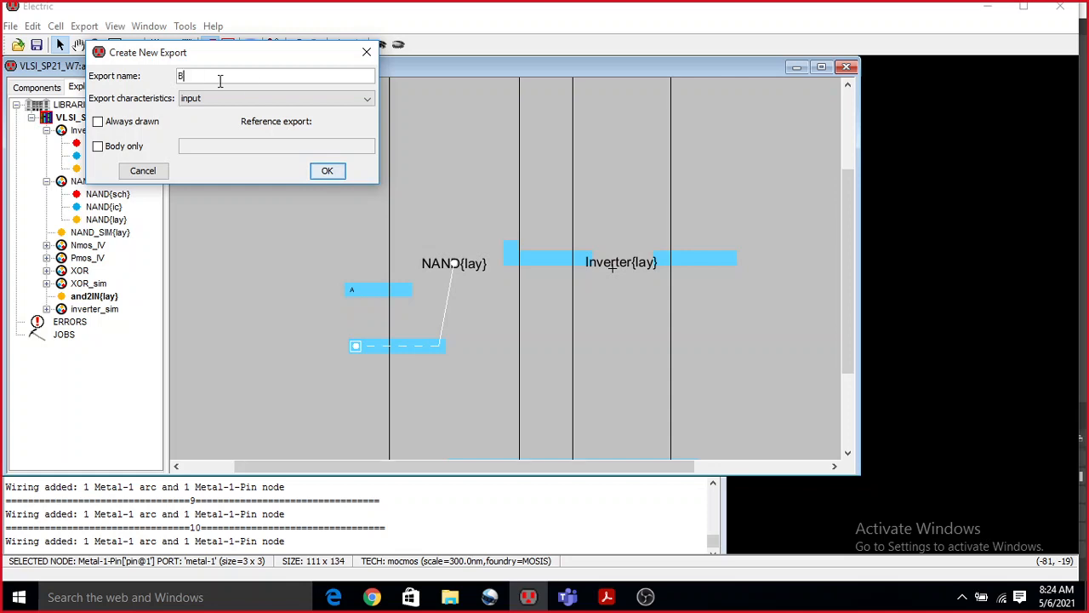
pyautogui.click(328, 171)
# Create an export named O with the output characteristic on the outer pin of the inverter's output wire.
pyautogui.scroll(3, 492, 235)
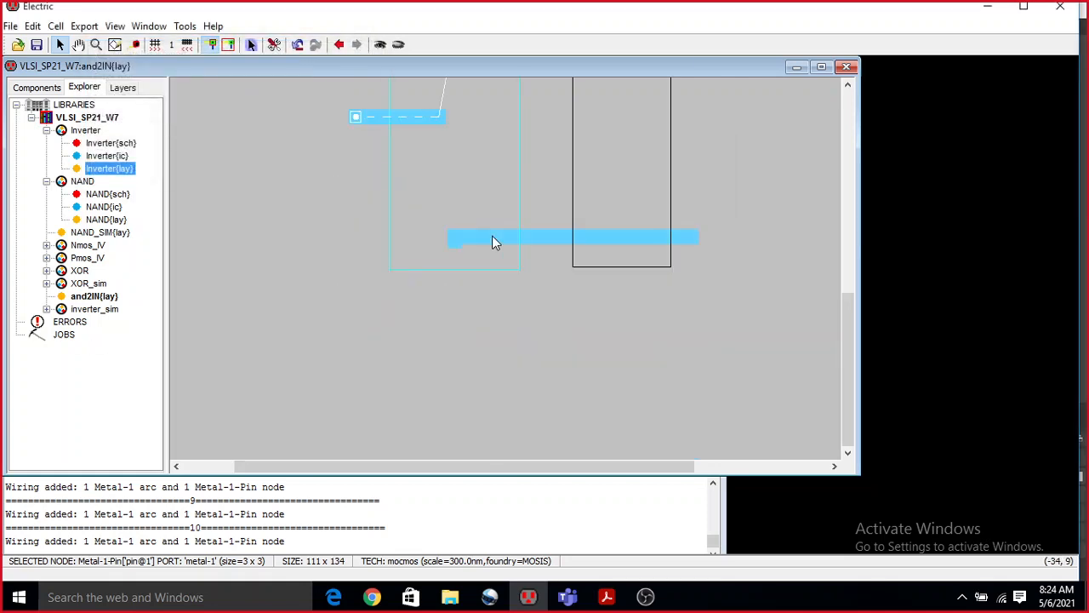
pyautogui.scroll(-3, 491, 235)
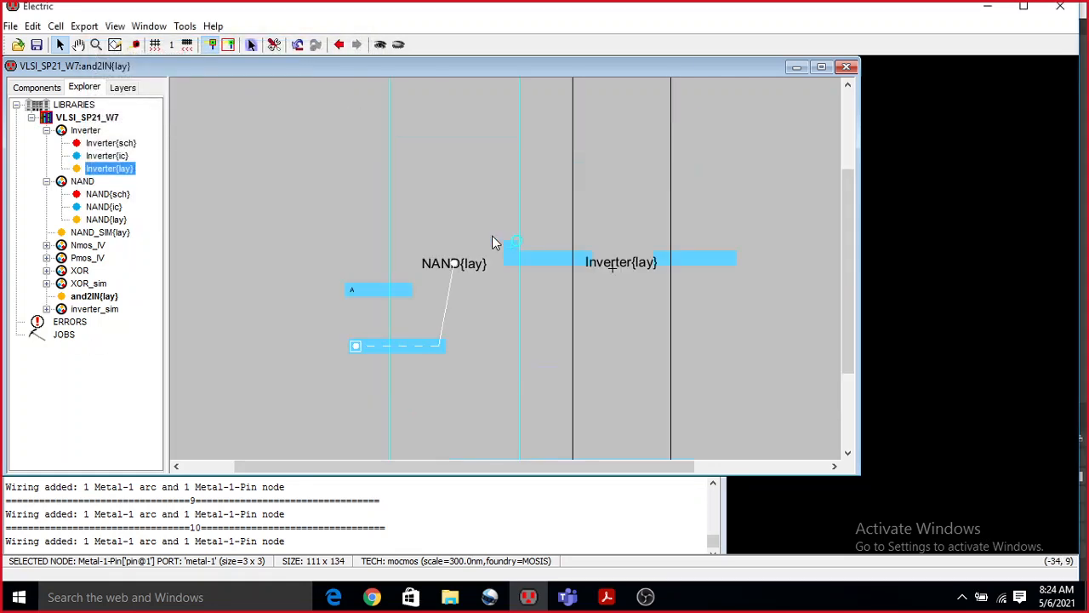
pyautogui.click(731, 259)
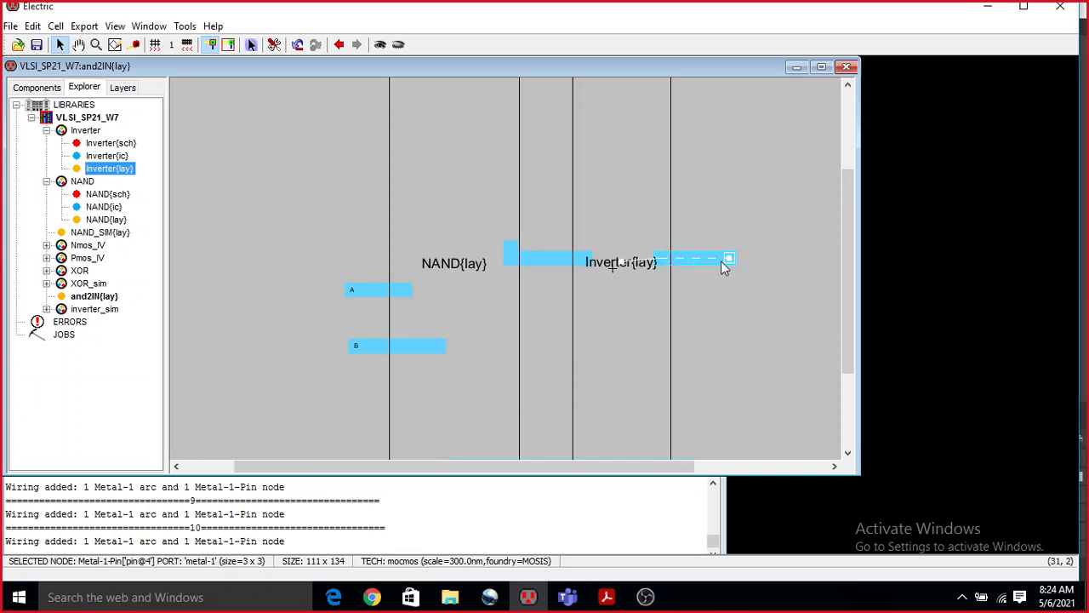
pyautogui.hotkey('ctrl', 'e')
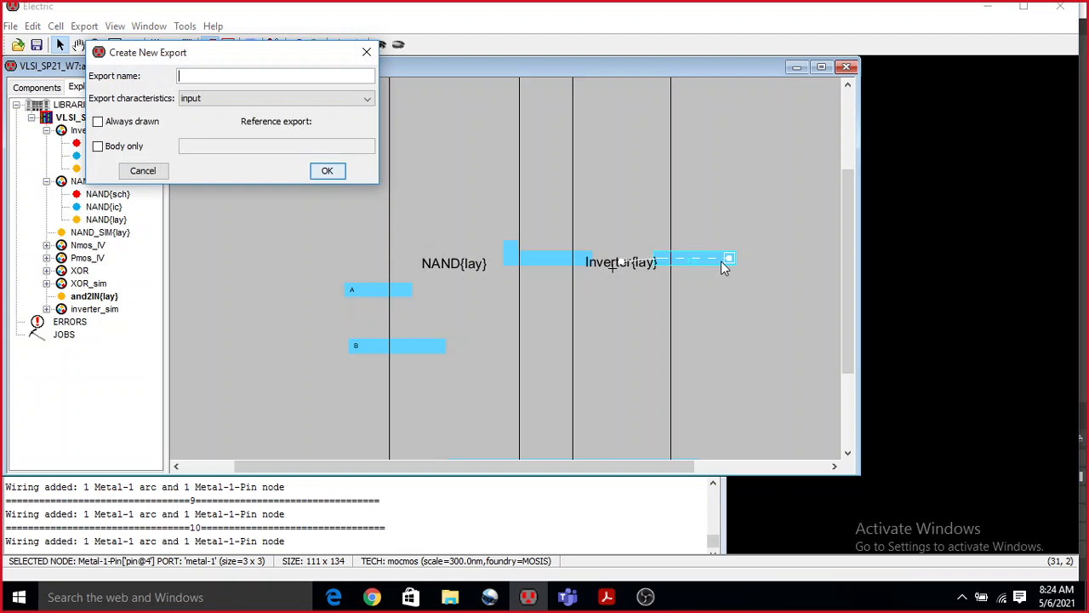
pyautogui.click(243, 98)
pyautogui.click(241, 126)
pyautogui.click(225, 75)
pyautogui.write('O')
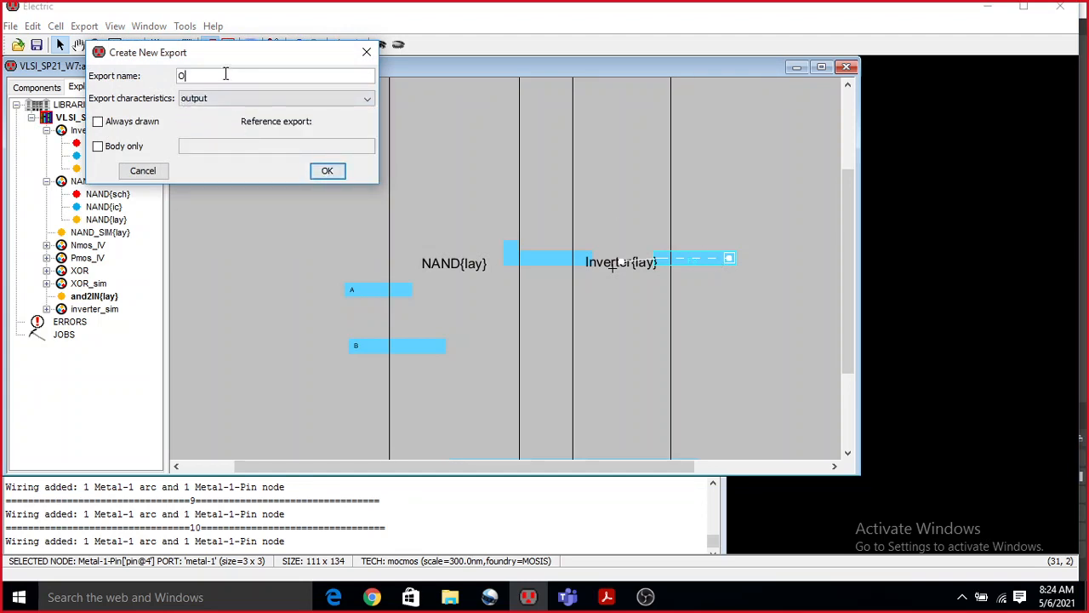
pyautogui.click(319, 171)
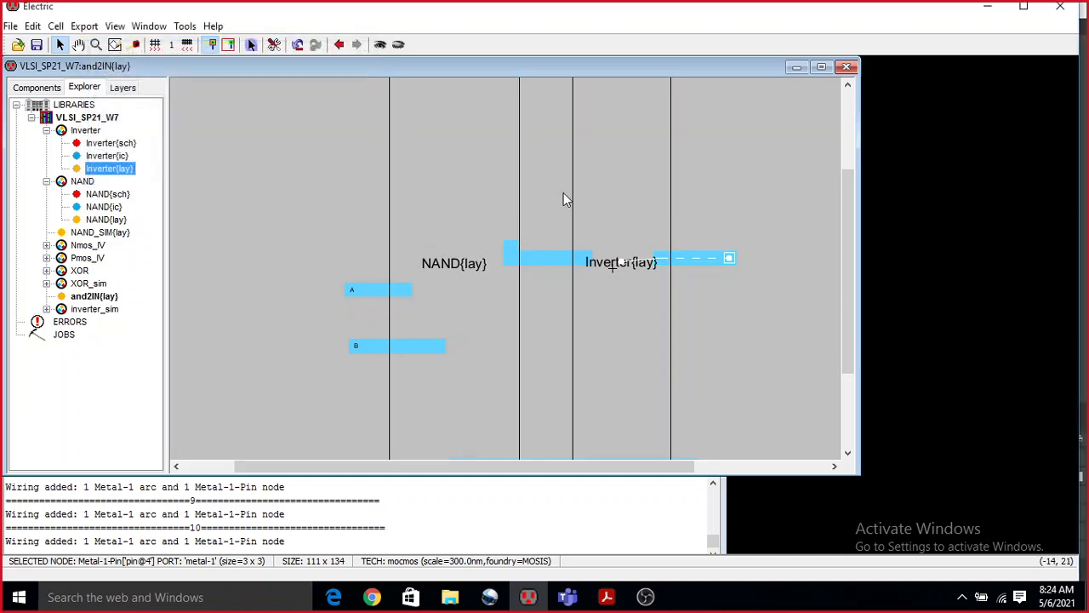
# Create an export named Vdd with the power characteristic on the outer pin of the upper supply wire.
pyautogui.hotkey('ctrl', '9')
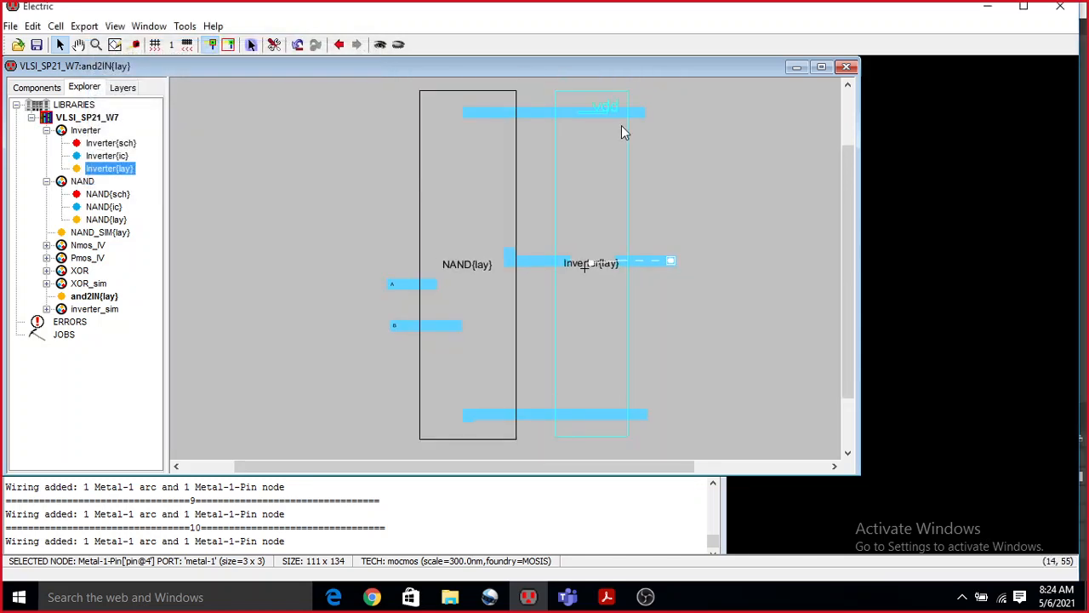
pyautogui.click(640, 115)
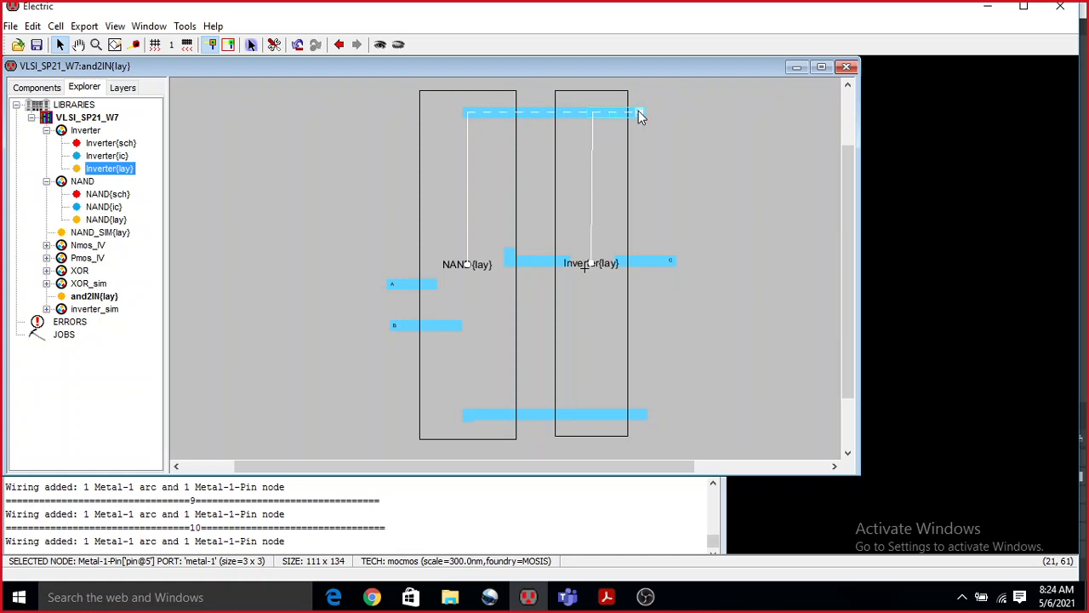
pyautogui.hotkey('ctrl', 'e')
pyautogui.click(286, 100)
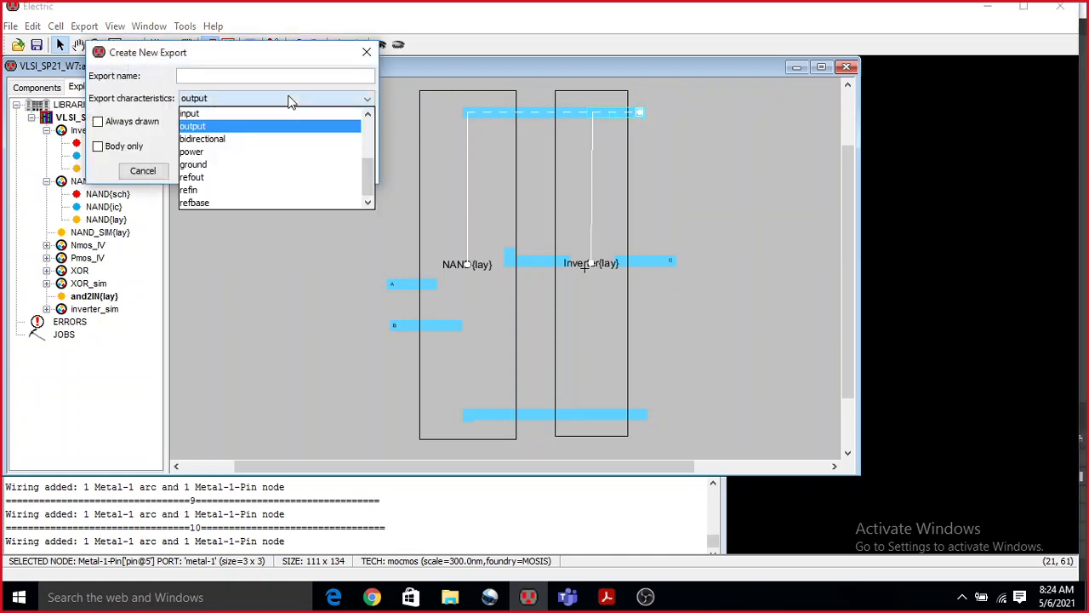
pyautogui.click(255, 152)
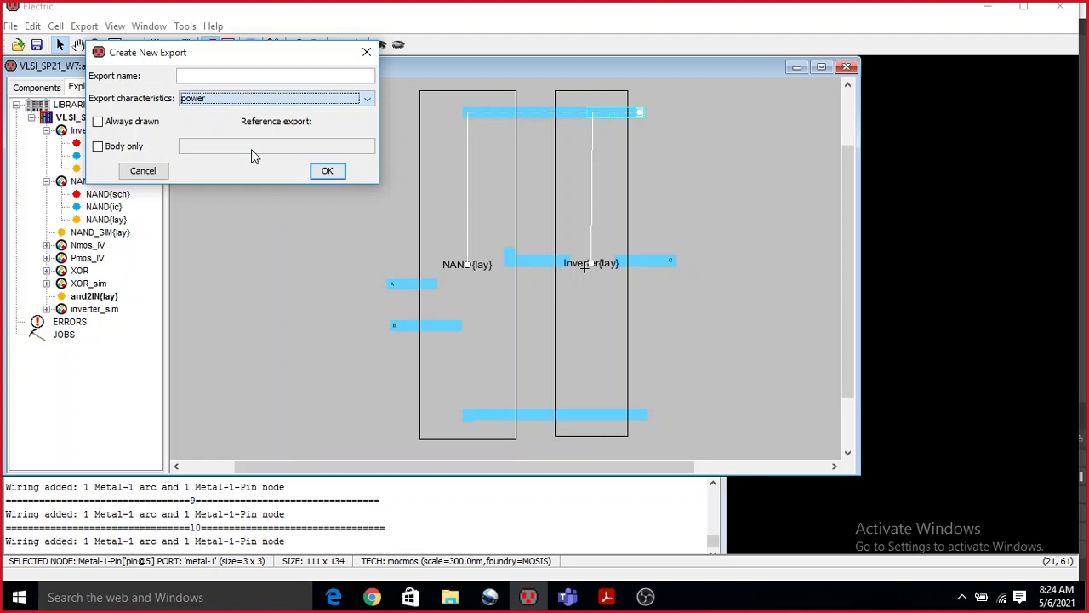
pyautogui.click(228, 76)
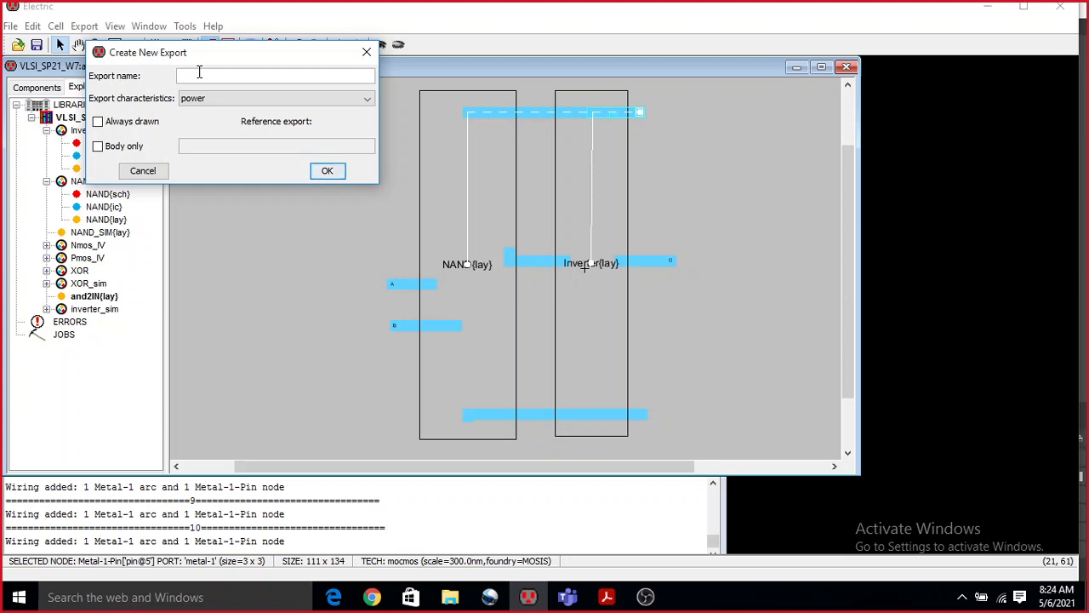
pyautogui.write('Vdd')
pyautogui.click(326, 172)
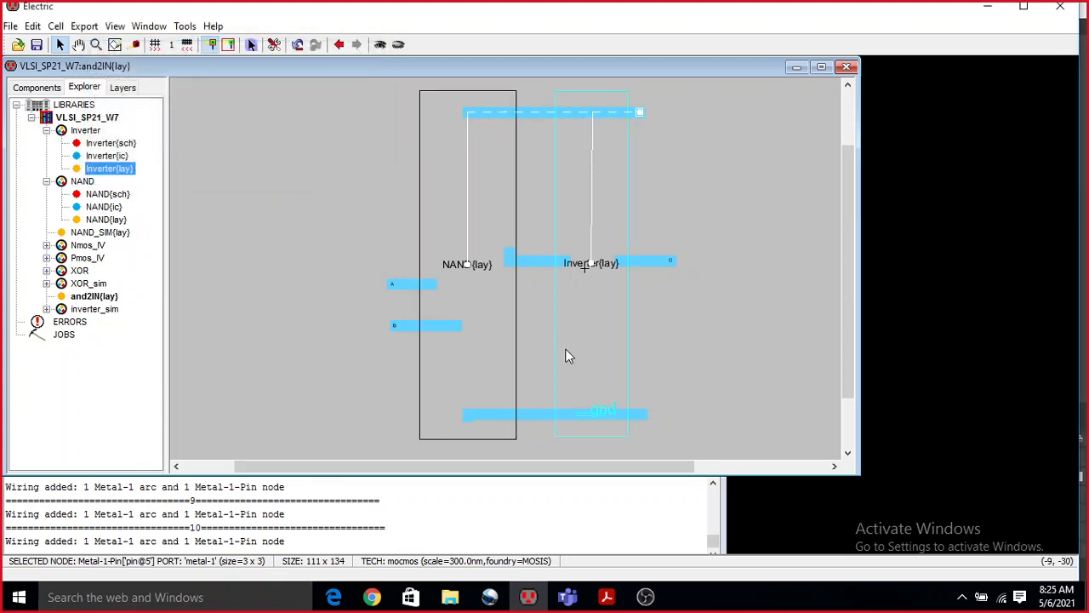
# Create an export named Gnd with the ground characteristic on the outer pin of the lower supply wire.
pyautogui.click(645, 414)
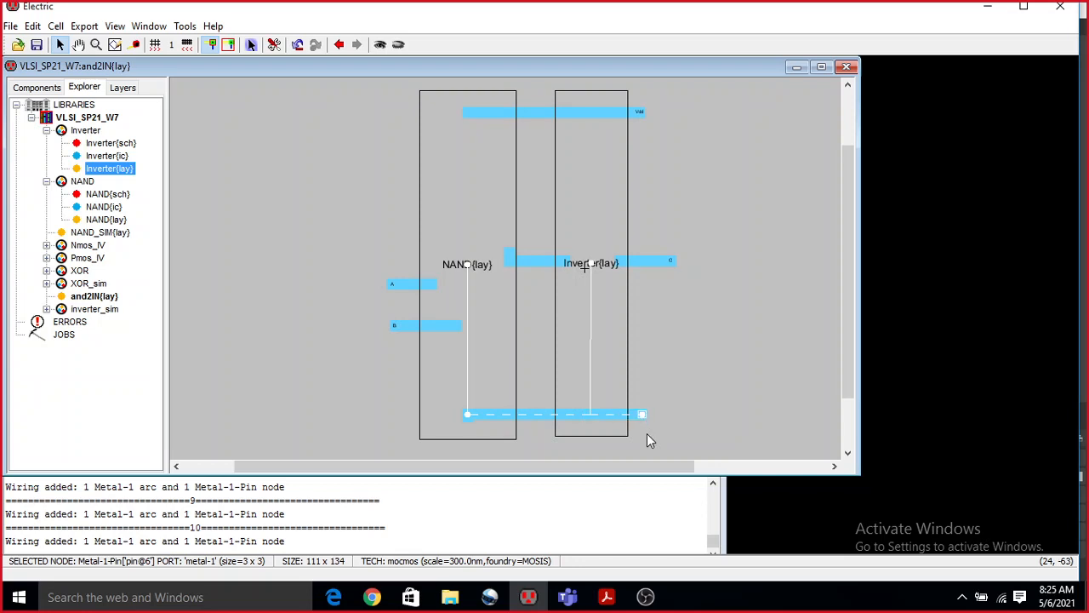
pyautogui.hotkey('ctrl', 'e')
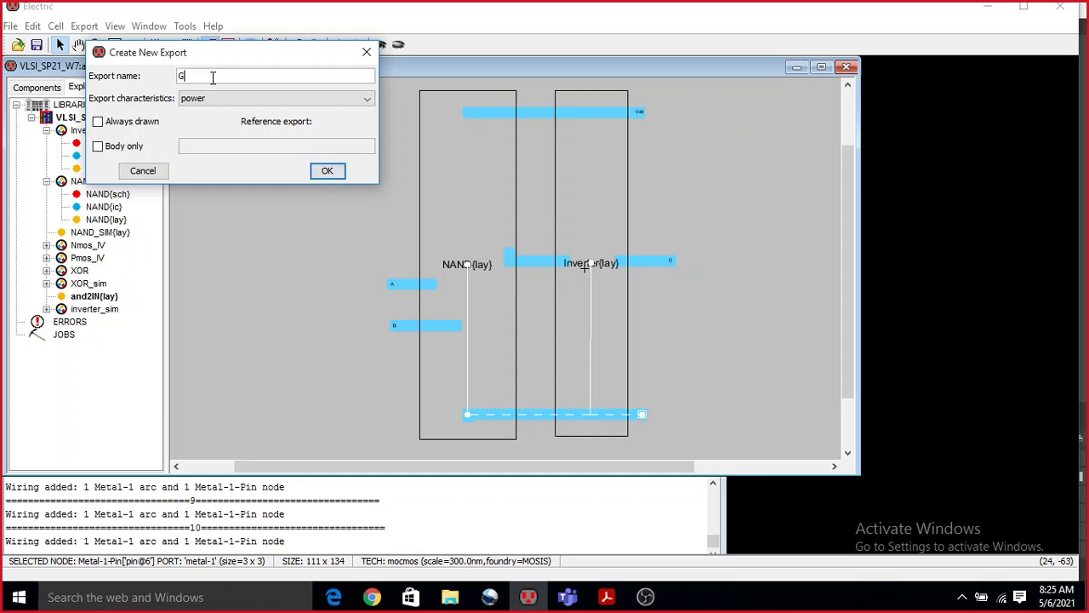
pyautogui.write('Gnd')
pyautogui.click(219, 98)
pyautogui.click(212, 165)
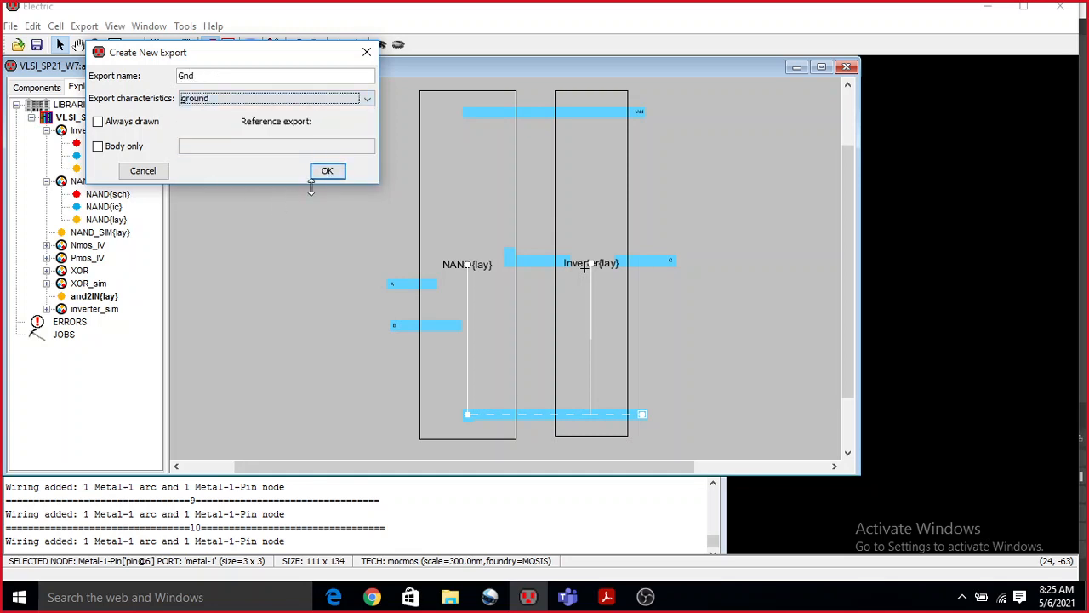
pyautogui.click(325, 170)
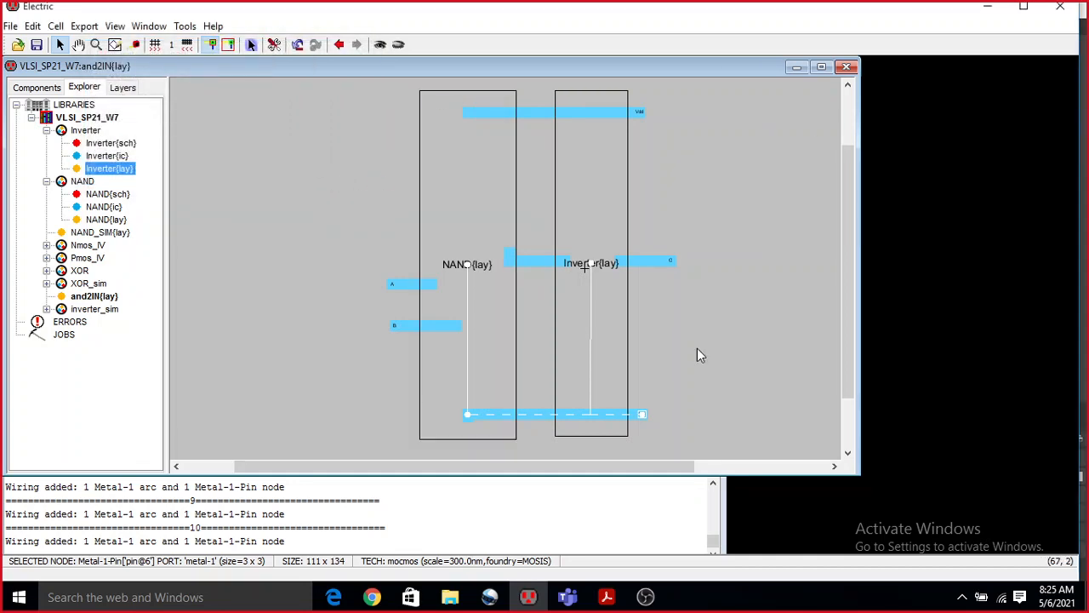
# Expand the NAND and Inverter instances to show their internal layout geometry inside the and2IN cell.
pyautogui.click(466, 155)
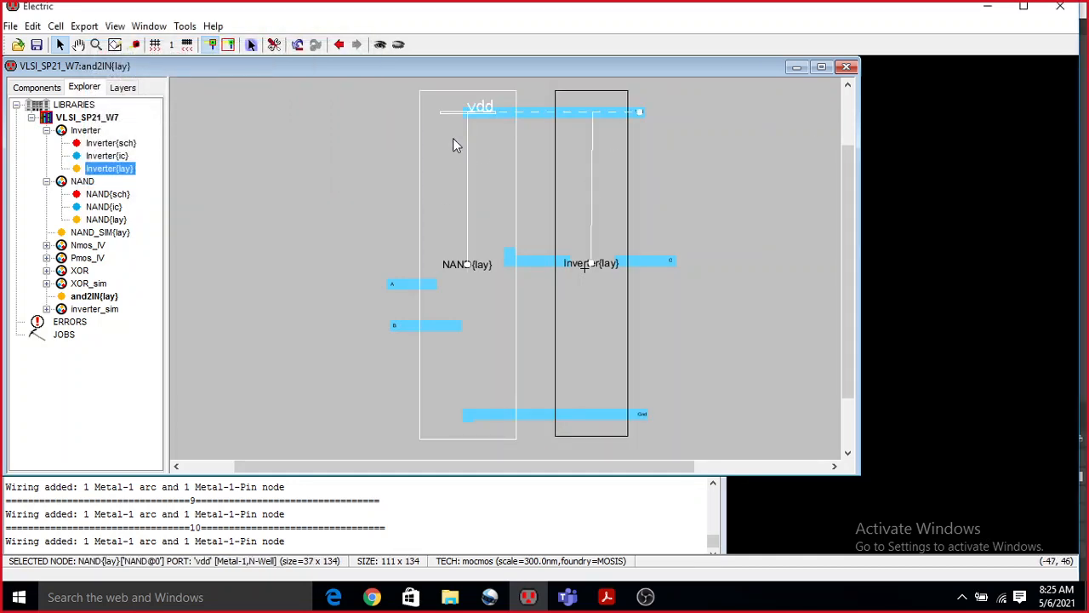
pyautogui.click(238, 209)
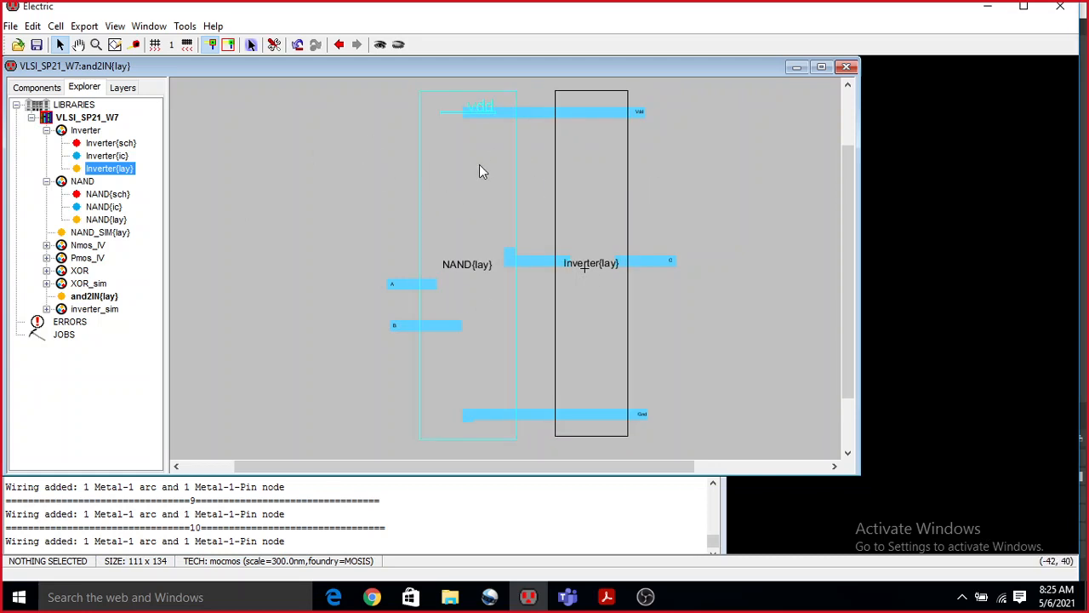
pyautogui.click(443, 166)
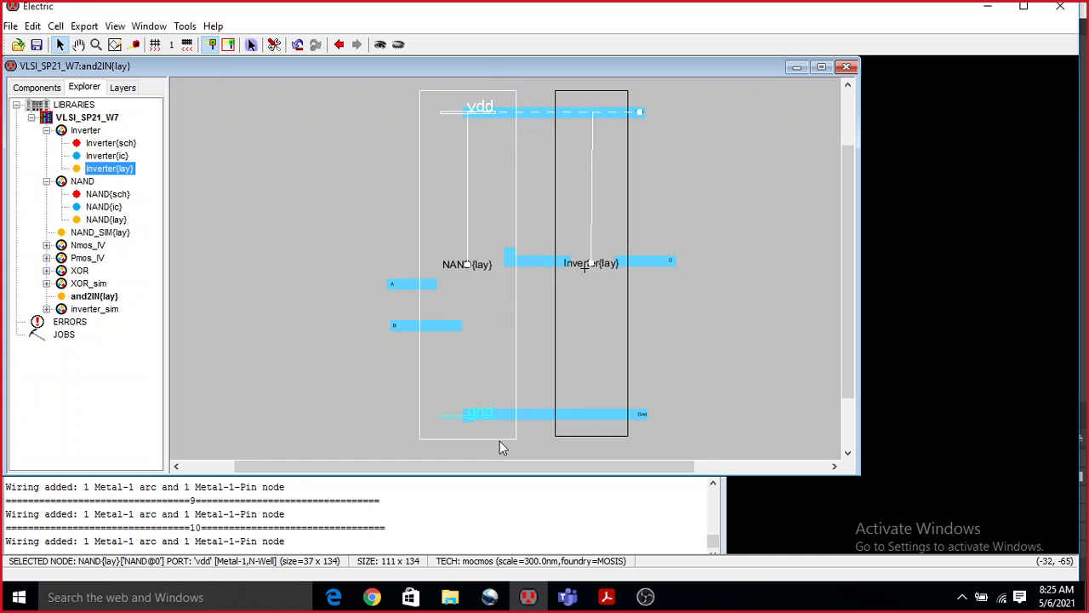
pyautogui.click(381, 47)
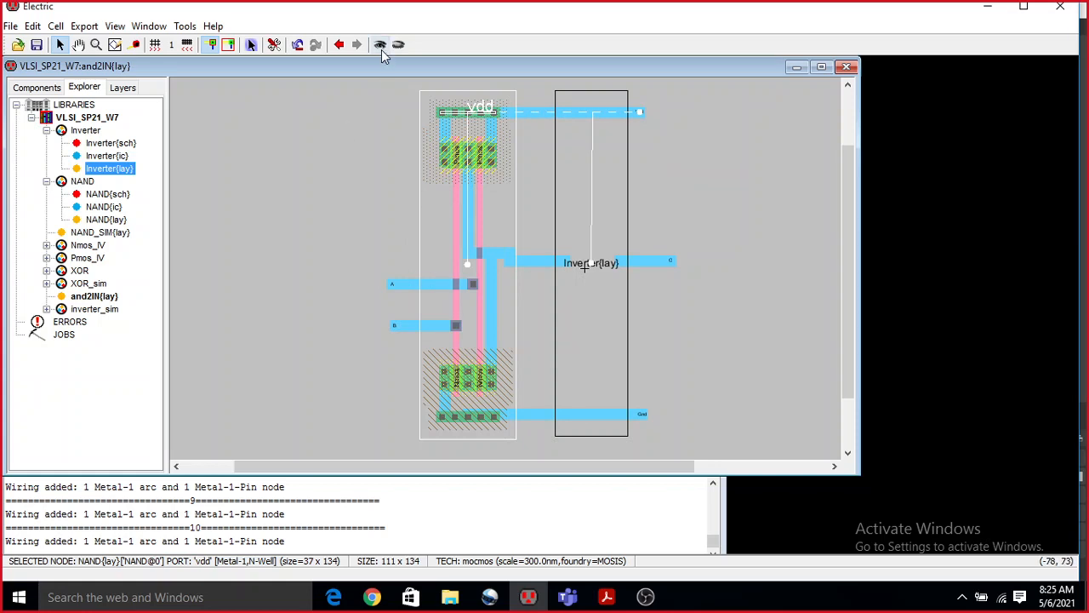
pyautogui.click(593, 201)
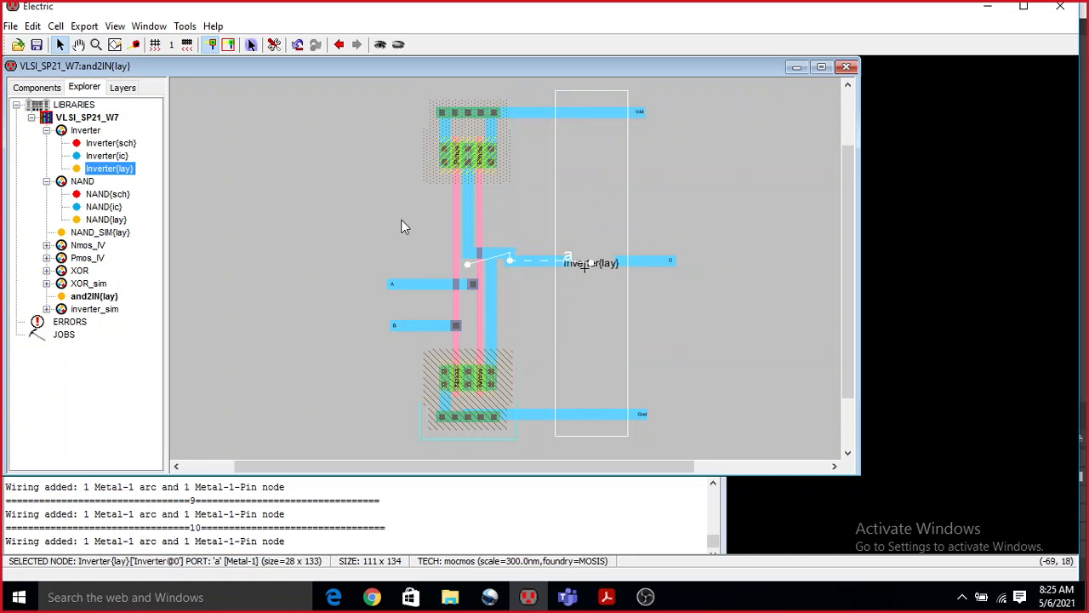
pyautogui.click(379, 49)
pyautogui.click(764, 171)
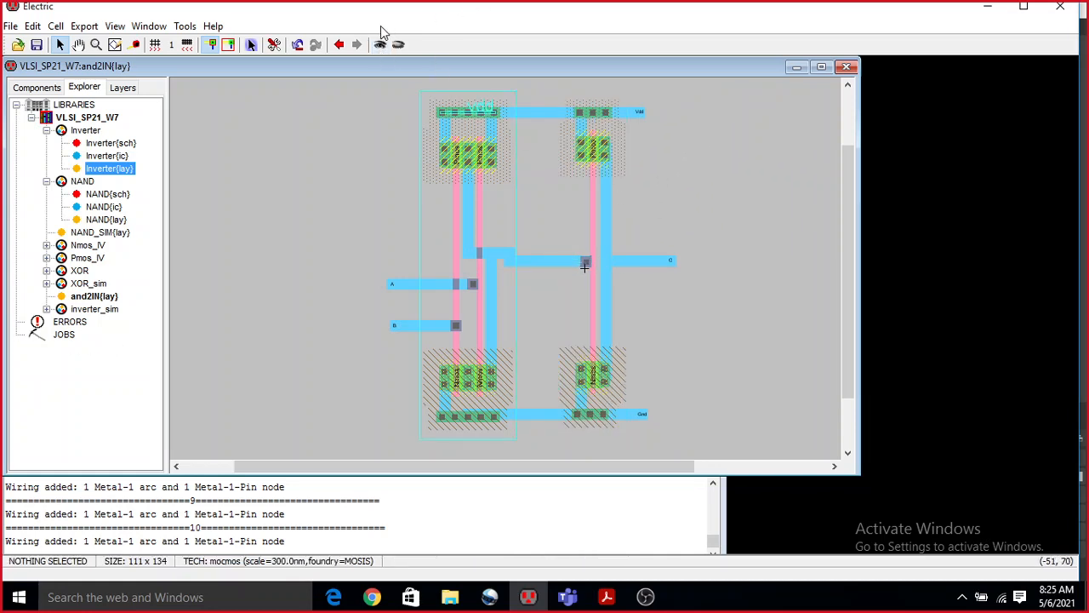
# Run a hierarchical design rule check on the and2IN layout and dismiss its report.
pyautogui.click(184, 27)
pyautogui.moveTo(260, 42)
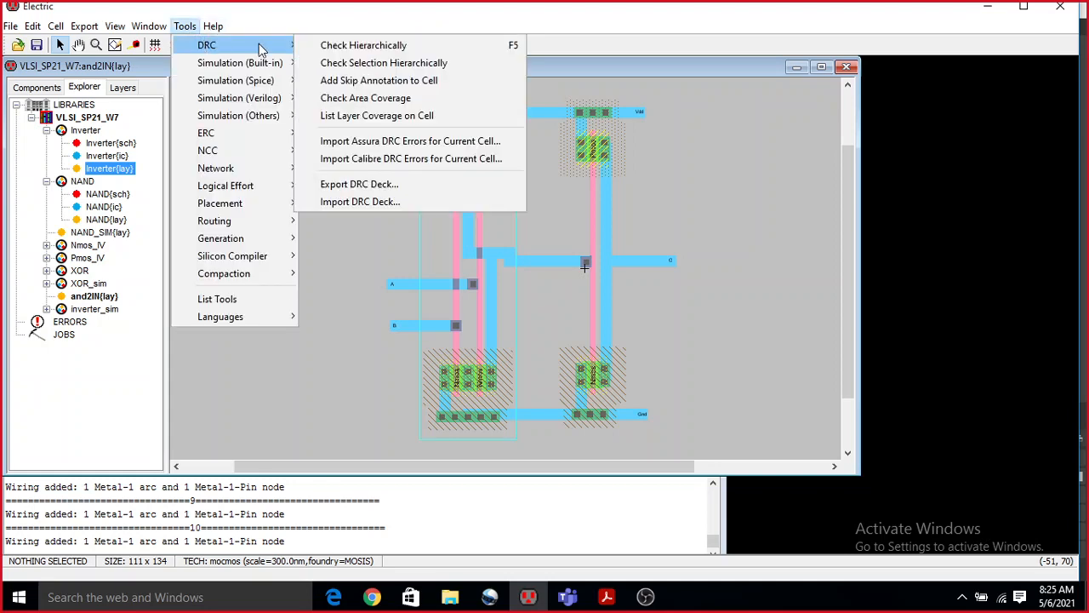
pyautogui.click(348, 42)
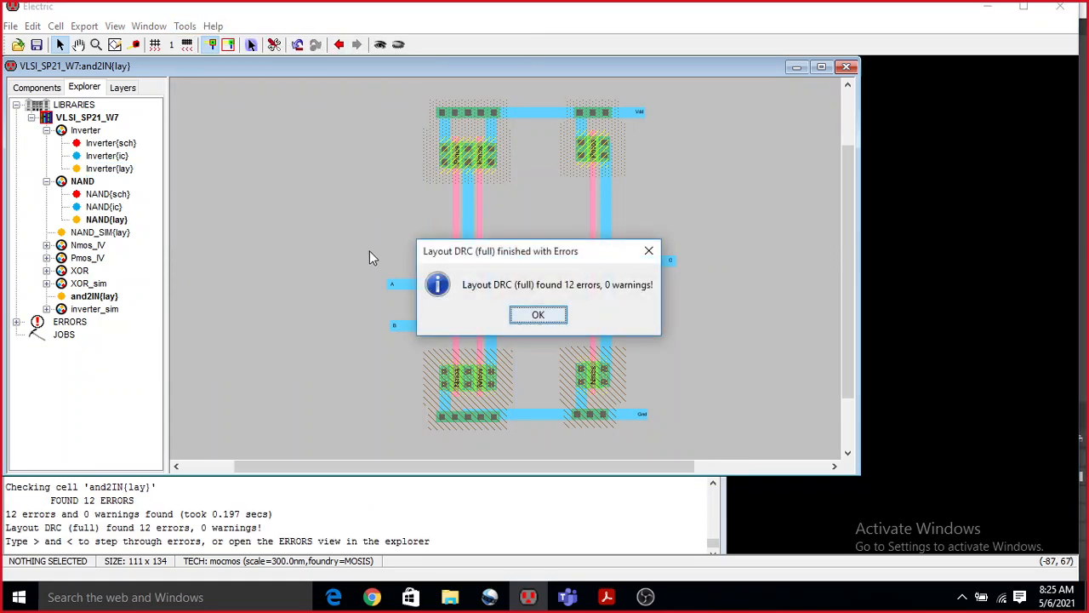
pyautogui.click(525, 314)
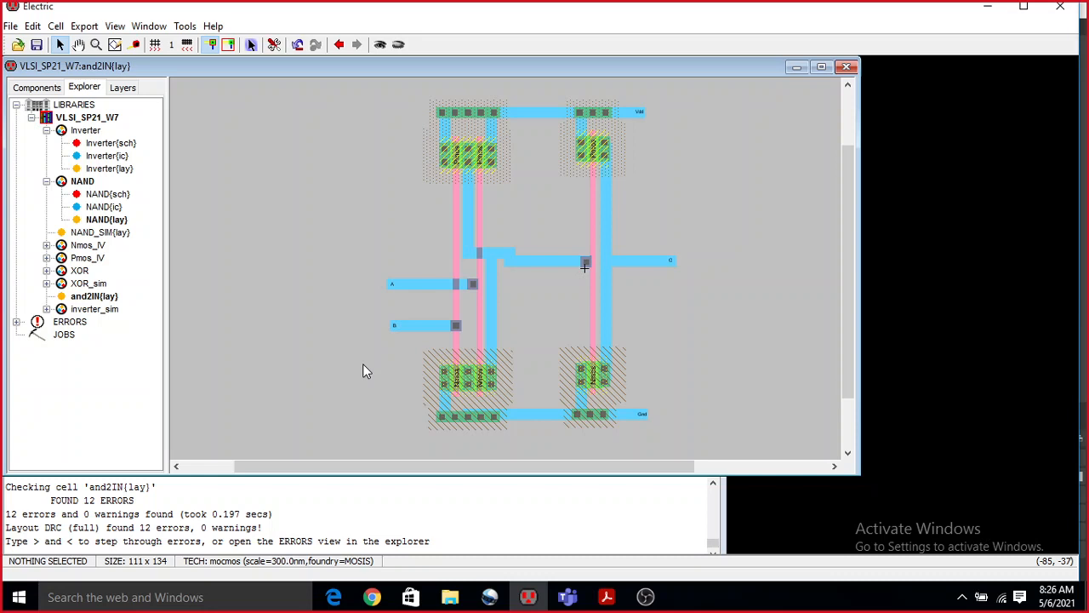
# Go to the first DRC error and examine the highlighted well contact at the vdd rail of the NAND layout.
pyautogui.press('>')
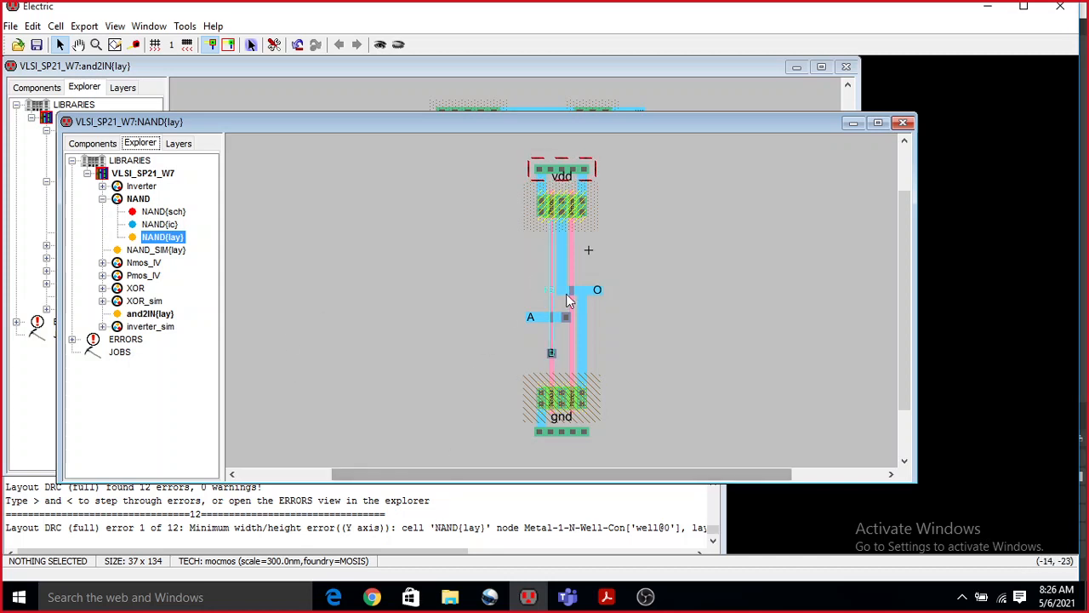
pyautogui.keyDown('ctrl'); pyautogui.scroll(3, 577, 235); pyautogui.keyUp('ctrl')
pyautogui.keyDown('ctrl'); pyautogui.scroll(-4, 578, 235); pyautogui.keyUp('ctrl')
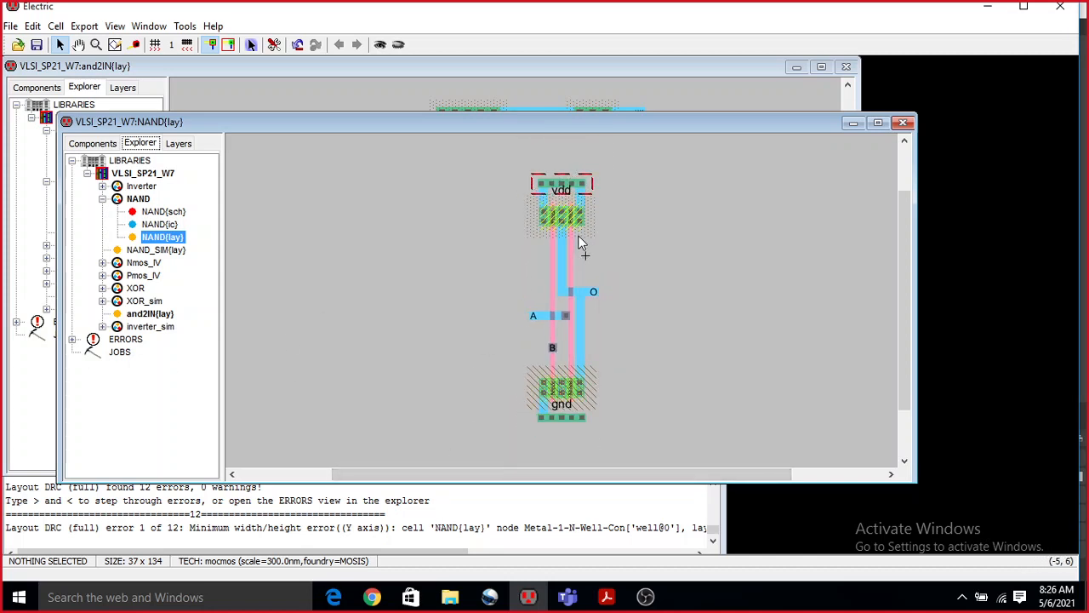
pyautogui.hscroll(2, 565, 182)
pyautogui.hscroll(-1, 566, 182)
pyautogui.hscroll(-1, 568, 189)
pyautogui.keyDown('ctrl'); pyautogui.scroll(2, 565, 204); pyautogui.keyUp('ctrl')
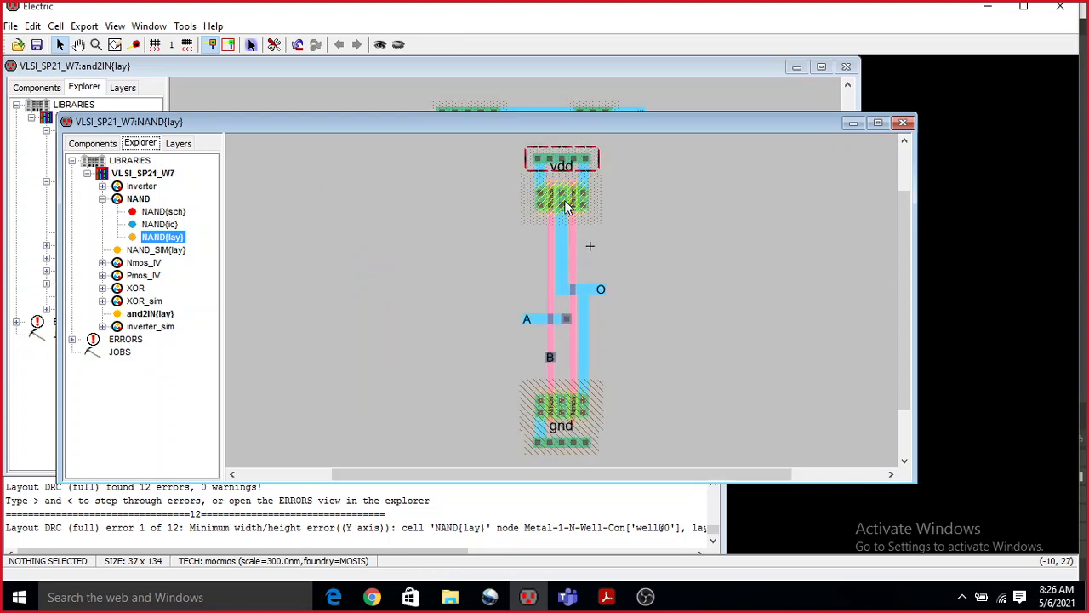
pyautogui.keyDown('ctrl'); pyautogui.scroll(3, 563, 245); pyautogui.keyUp('ctrl')
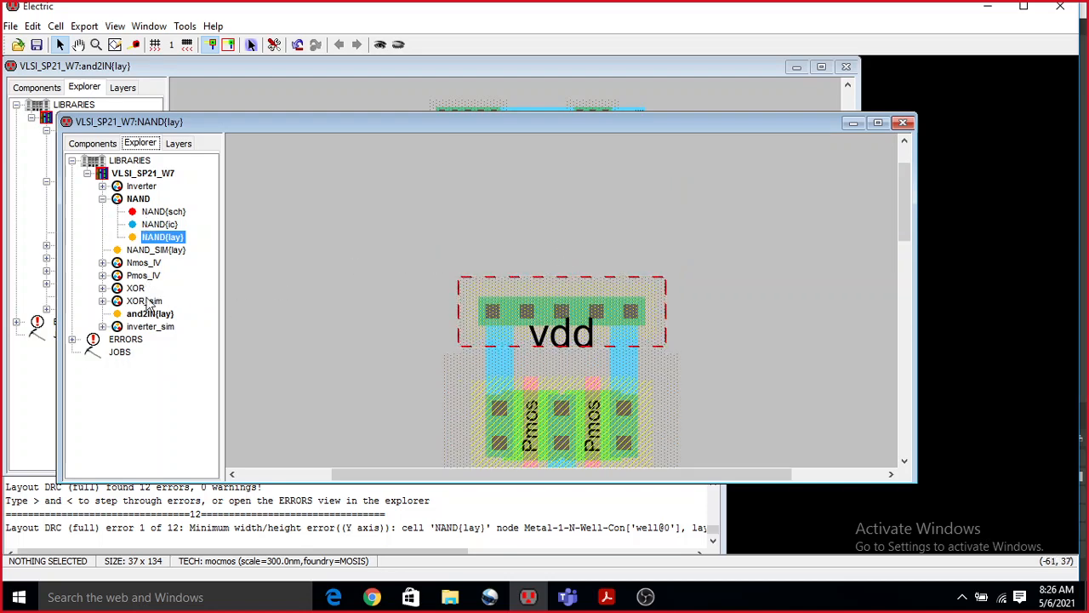
# Expand the current DRC error list for the NAND cell, look over its entries and close the separate NAND layout window.
pyautogui.click(73, 339)
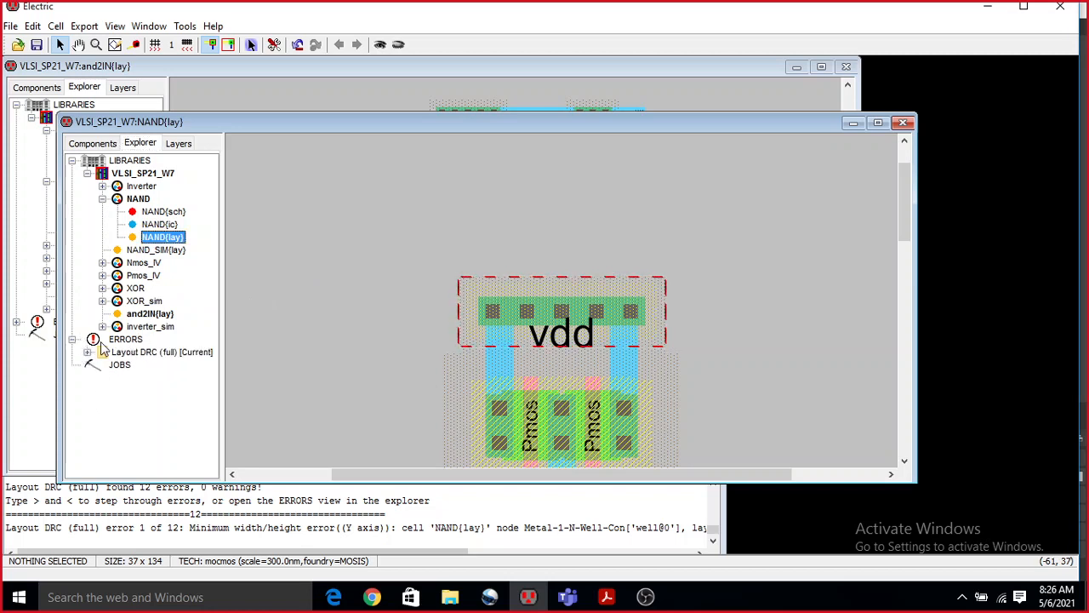
pyautogui.click(88, 351)
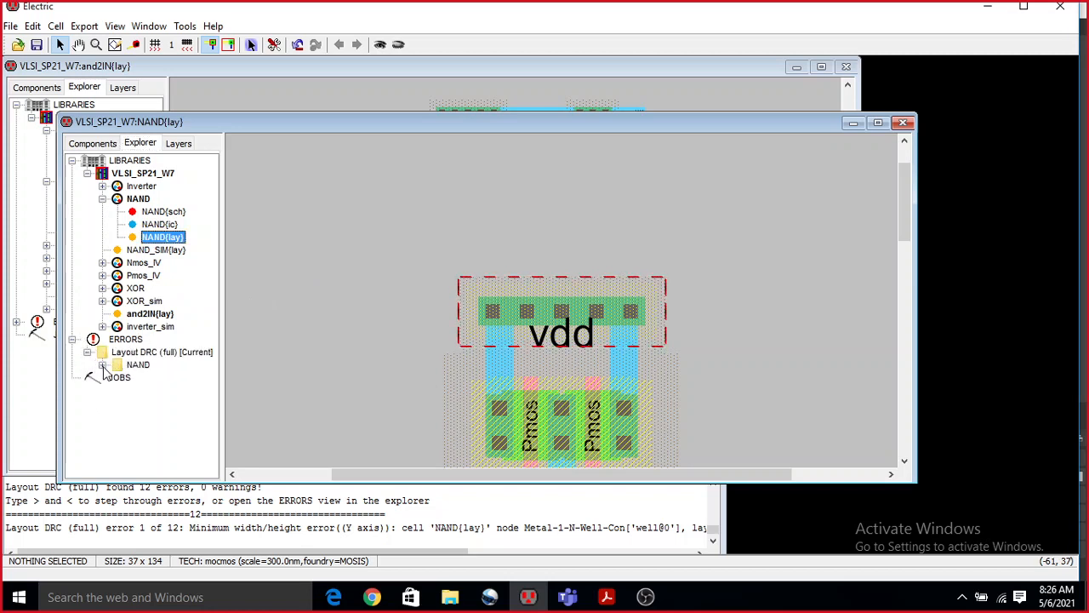
pyautogui.click(102, 365)
pyautogui.moveTo(92, 474)
pyautogui.mouseDown()
pyautogui.moveTo(174, 474)
pyautogui.moveTo(92, 474)
pyautogui.mouseUp()
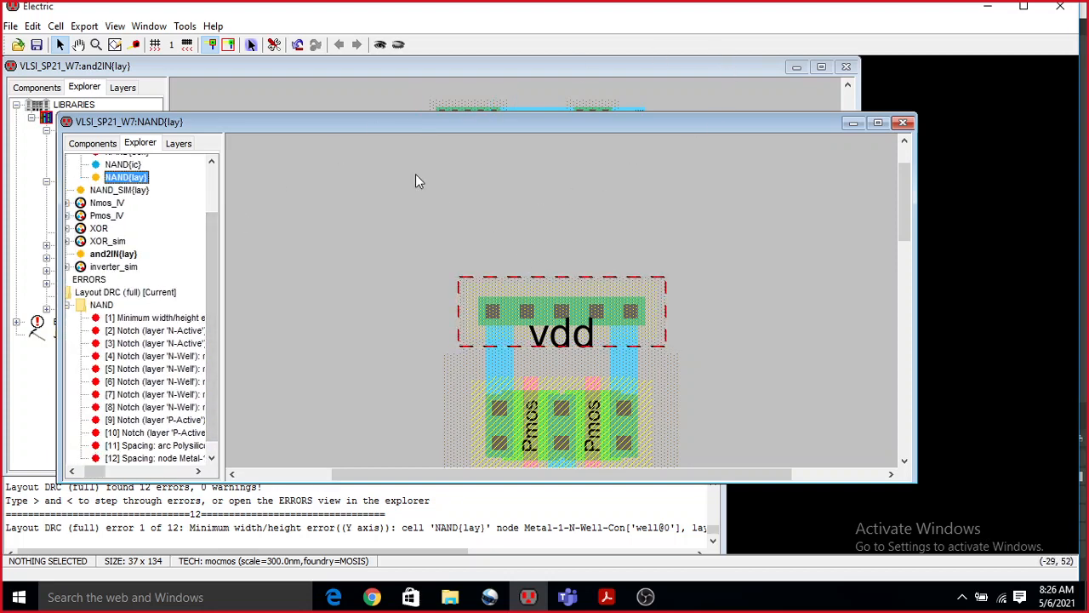
pyautogui.click(902, 123)
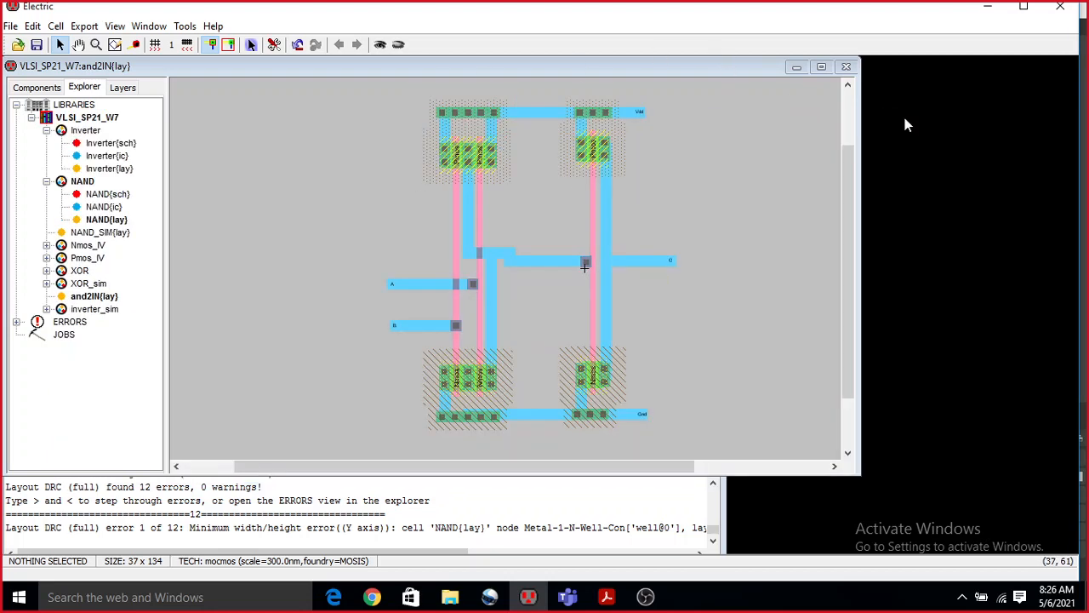
# Open the NAND layout in the main editing window, run a hierarchical design rule check on it and dismiss the report.
pyautogui.click(479, 156)
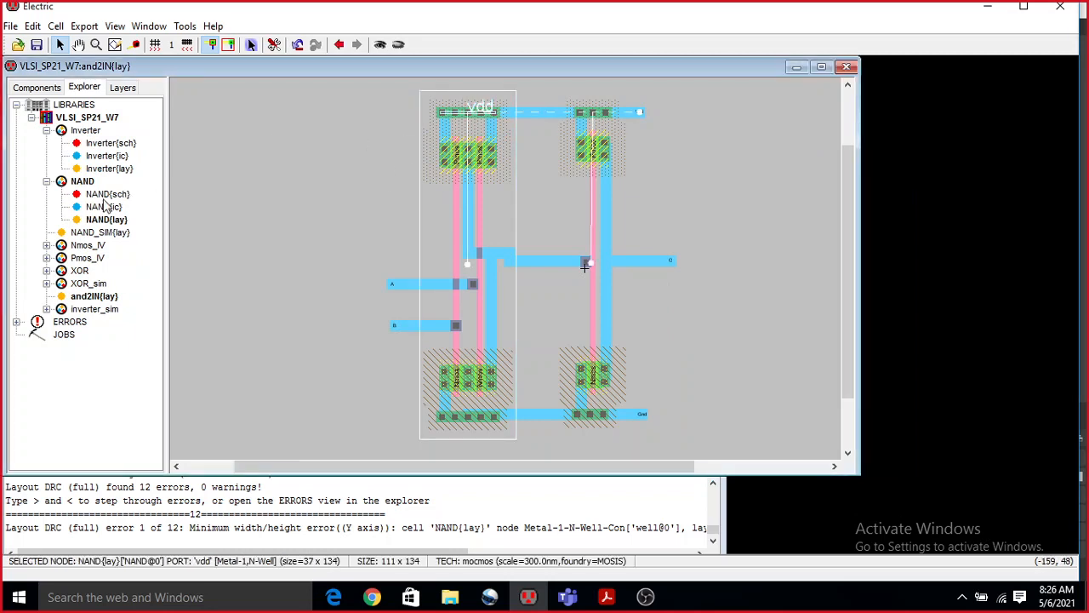
pyautogui.doubleClick(102, 220)
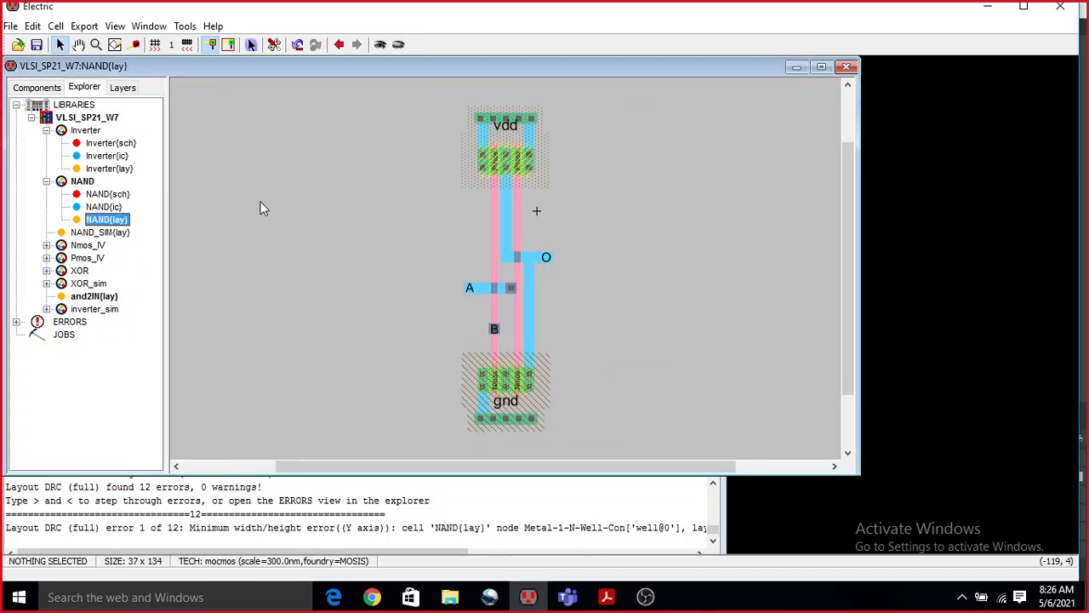
pyautogui.click(185, 25)
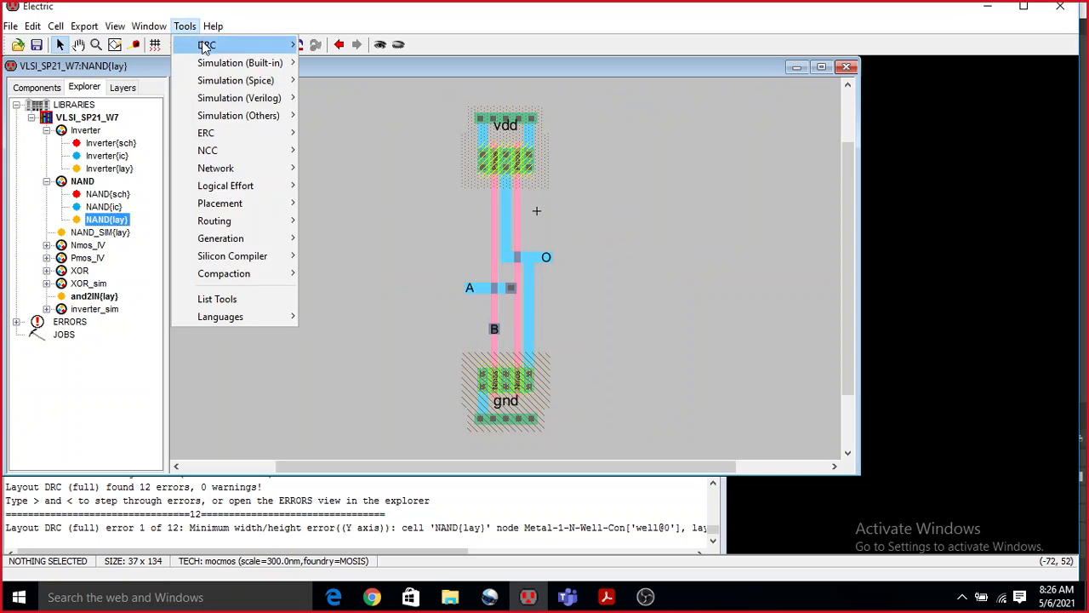
pyautogui.moveTo(204, 41)
pyautogui.click(354, 42)
pyautogui.click(539, 315)
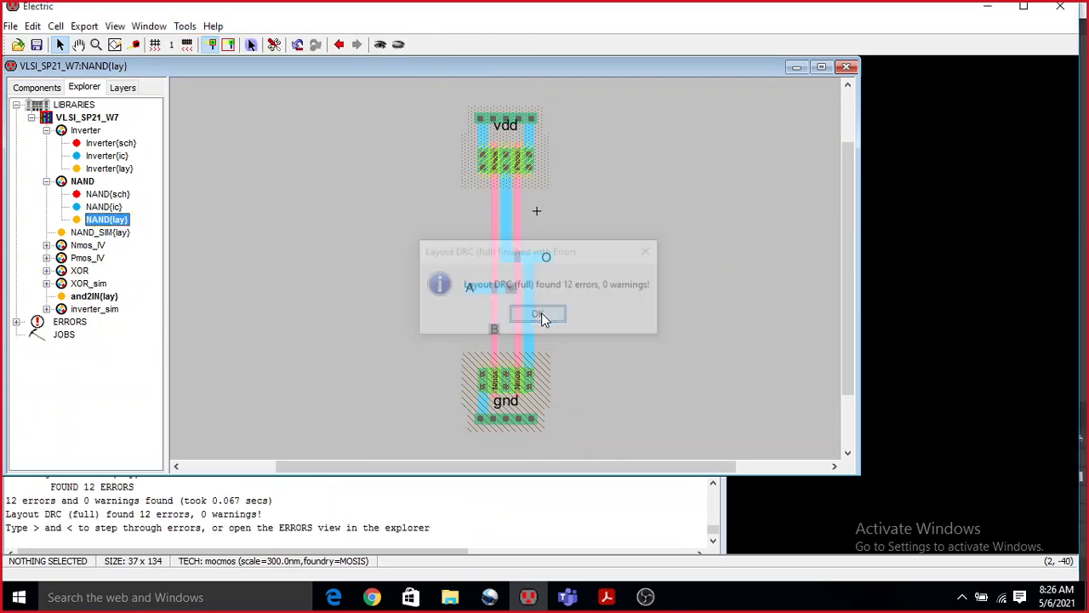
# Expand the current DRC results for NAND and highlight the first error, the minimum width violation.
pyautogui.click(17, 323)
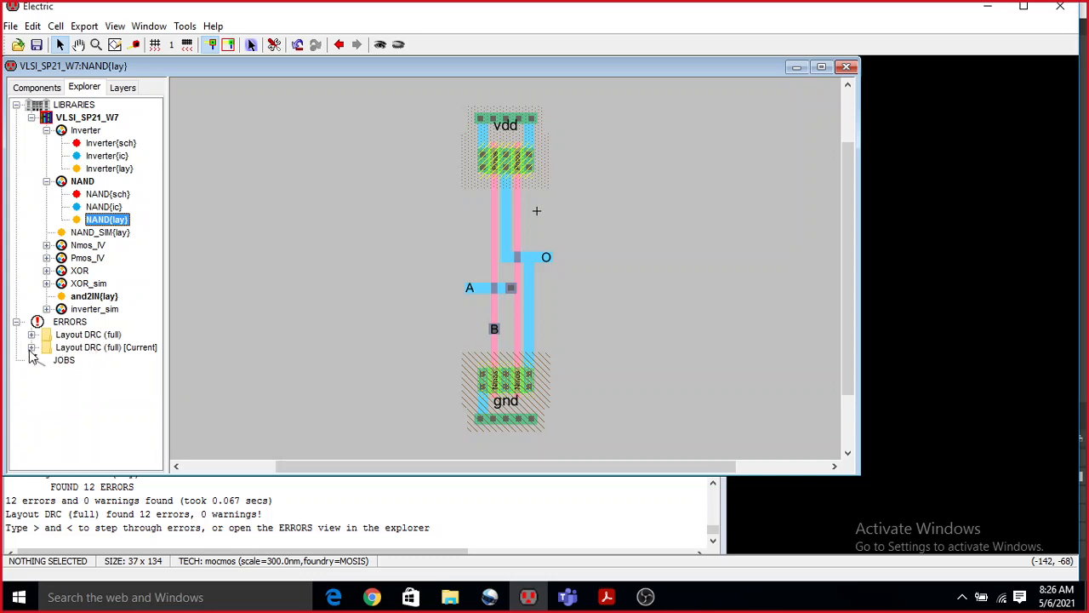
pyautogui.click(32, 347)
pyautogui.click(47, 360)
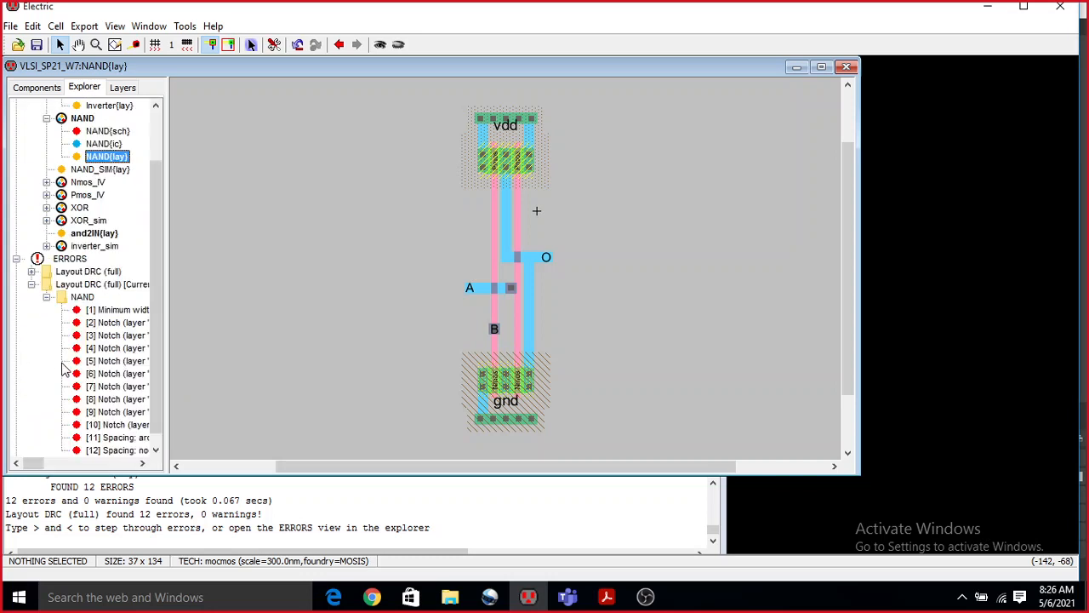
pyautogui.click(125, 311)
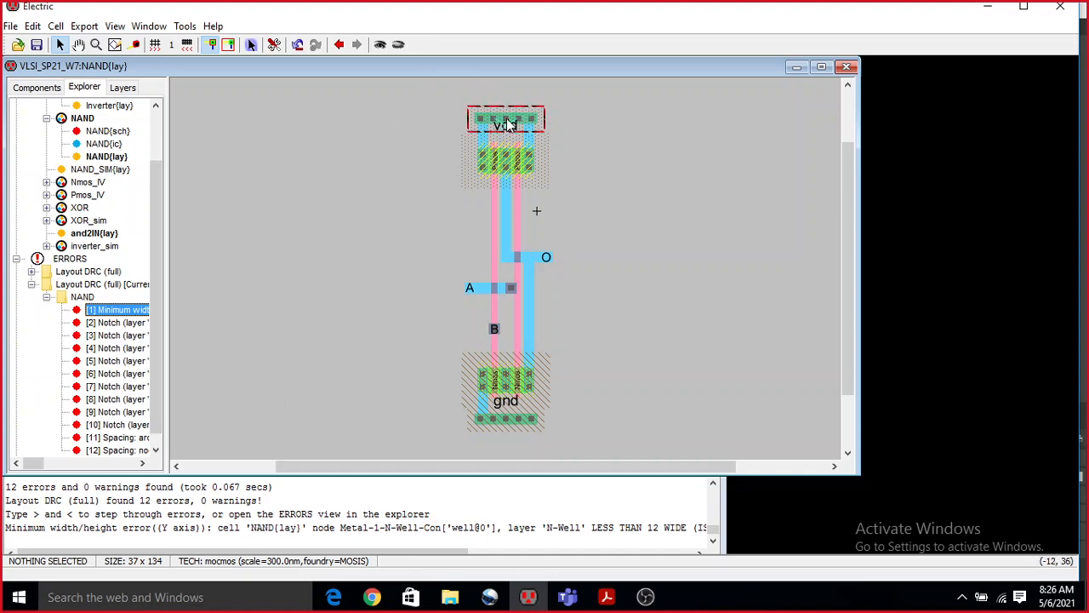
# Set the Y size of the Metal-1-N-Well contact at the NAND's vdd rail to 6.
pyautogui.keyDown('ctrl'); pyautogui.scroll(2, 509, 125); pyautogui.keyUp('ctrl')
pyautogui.keyDown('ctrl'); pyautogui.scroll(2, 519, 149); pyautogui.keyUp('ctrl')
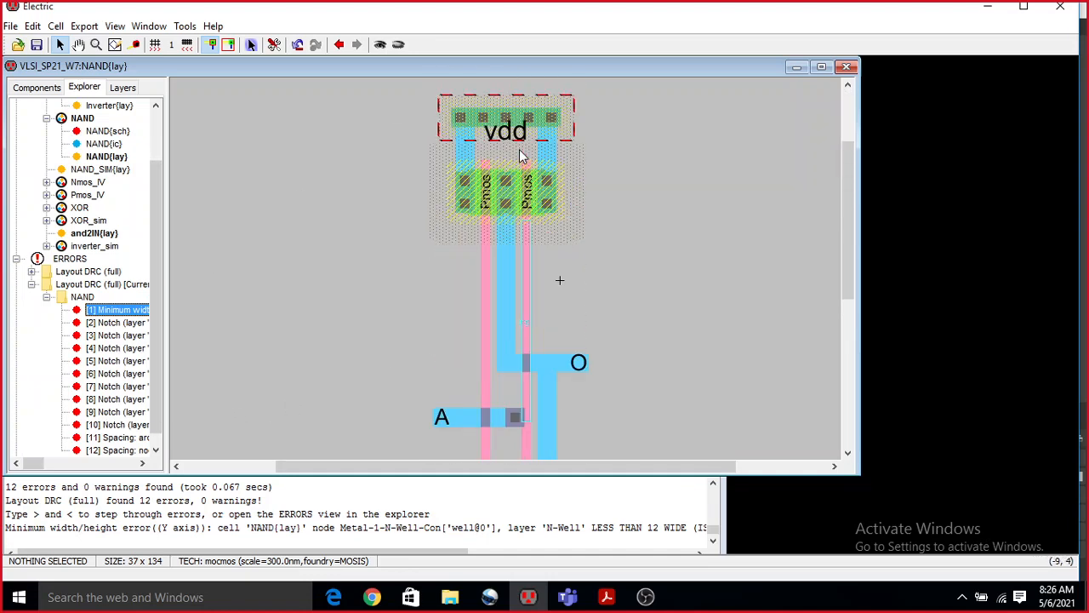
pyautogui.scroll(2, 519, 151)
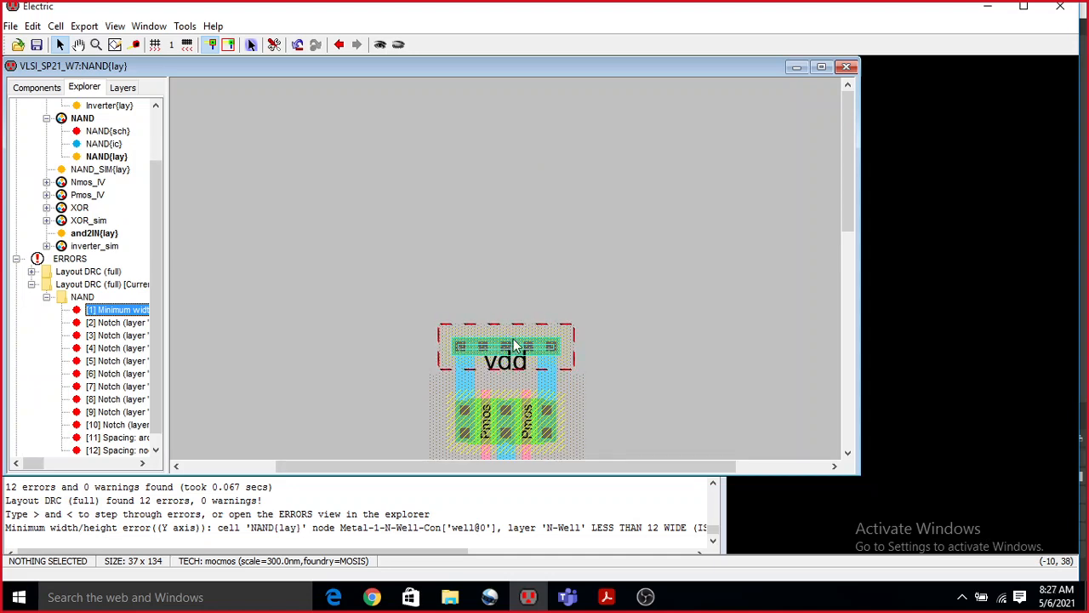
pyautogui.doubleClick(513, 345)
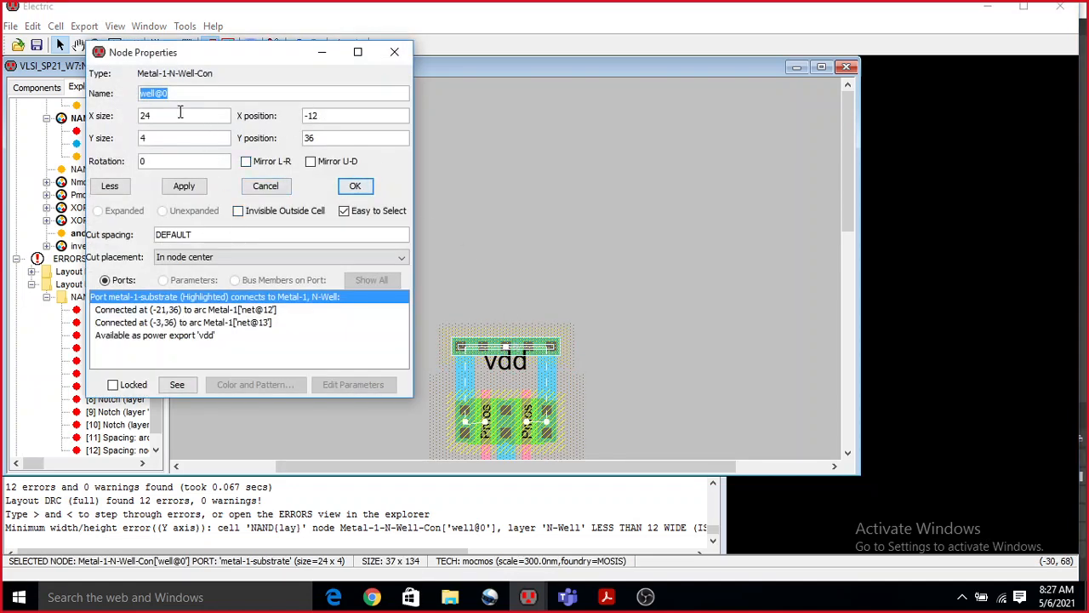
pyautogui.click(143, 136)
pyautogui.doubleClick(143, 136)
pyautogui.click(181, 189)
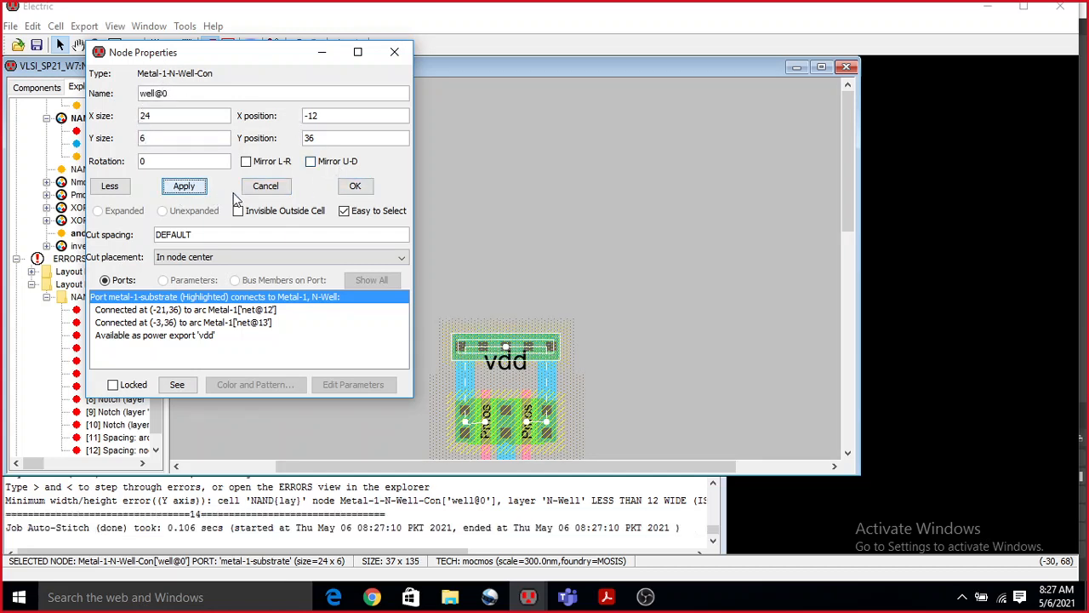
pyautogui.click(364, 192)
# Set the Y size of the Metal-1-P-Well contact at the NAND's gnd rail to 6.
pyautogui.scroll(-10, 607, 183)
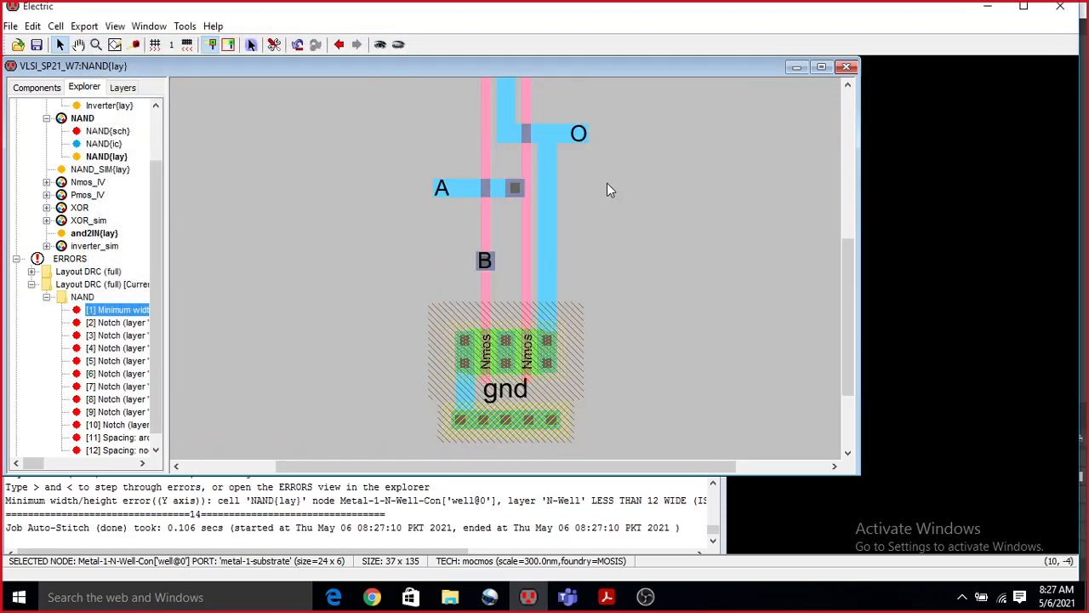
pyautogui.doubleClick(506, 190)
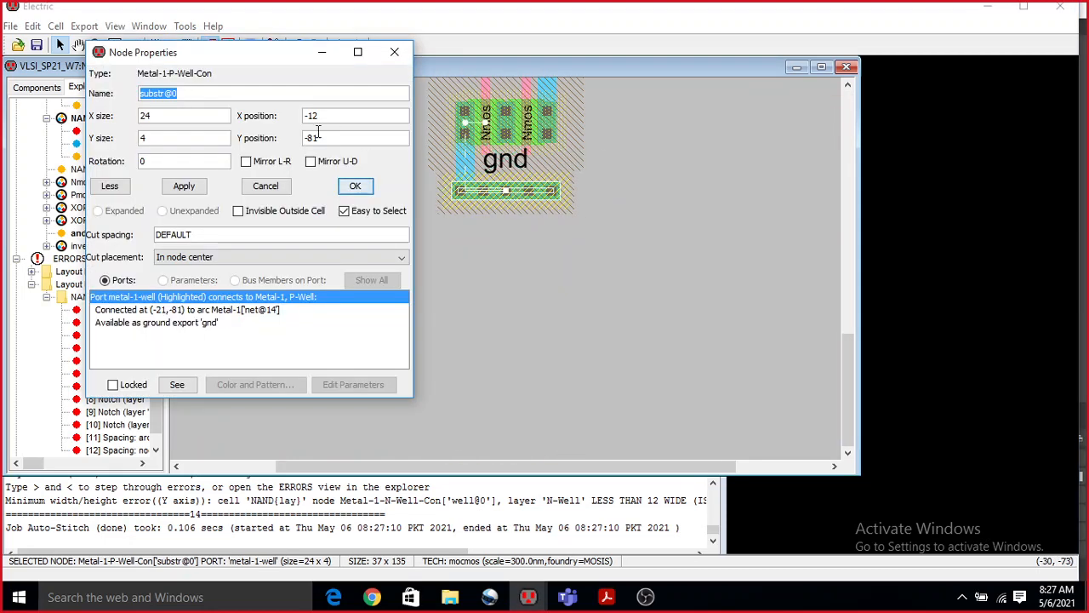
pyautogui.doubleClick(155, 136)
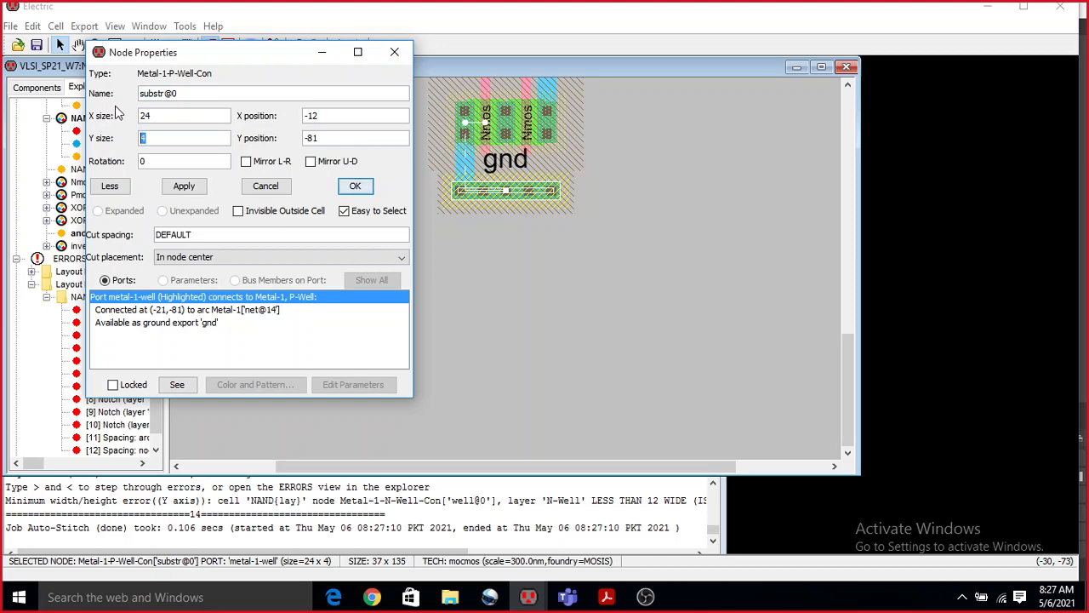
pyautogui.write('6')
pyautogui.click(355, 185)
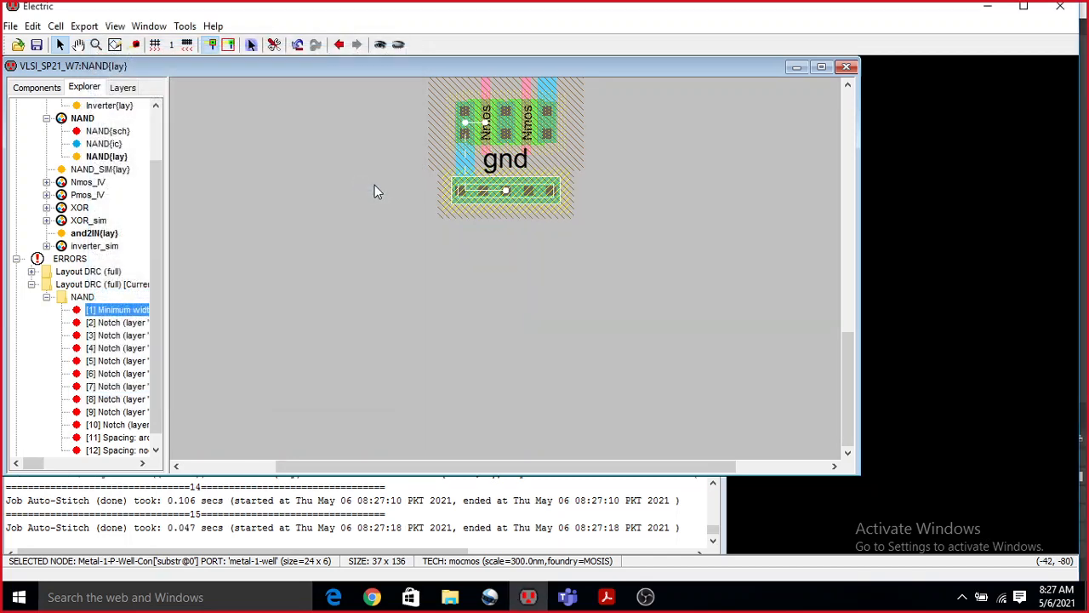
# Delete all logged DRC errors, rerun the hierarchical design rule check on the NAND layout and dismiss the report.
pyautogui.keyDown('ctrl'); pyautogui.scroll(3, 599, 230); pyautogui.keyUp('ctrl')
pyautogui.keyDown('ctrl'); pyautogui.scroll(-8, 599, 230); pyautogui.keyUp('ctrl')
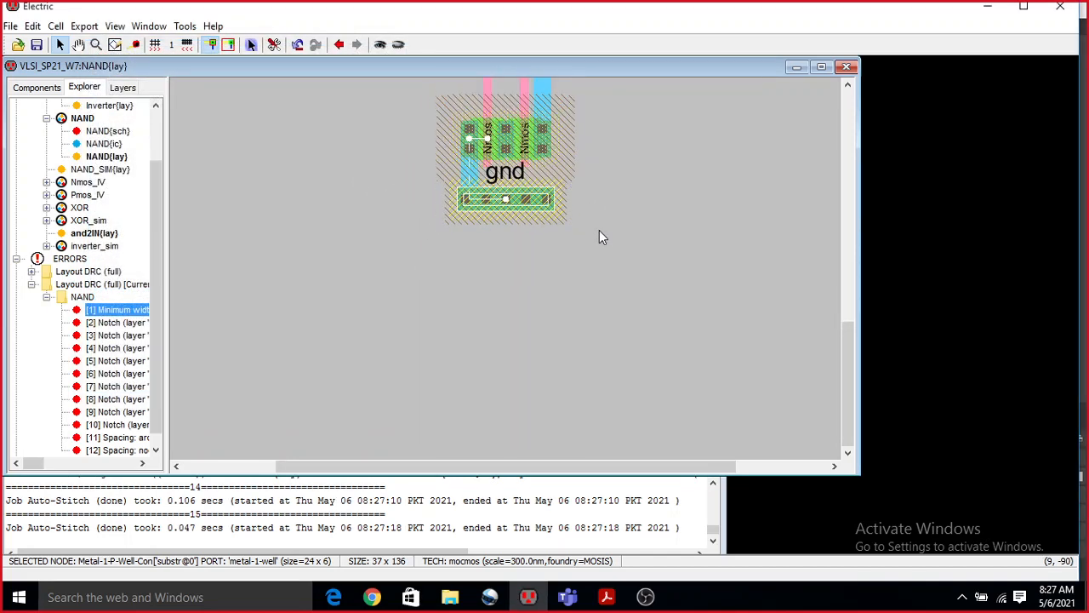
pyautogui.scroll(3, 655, 242)
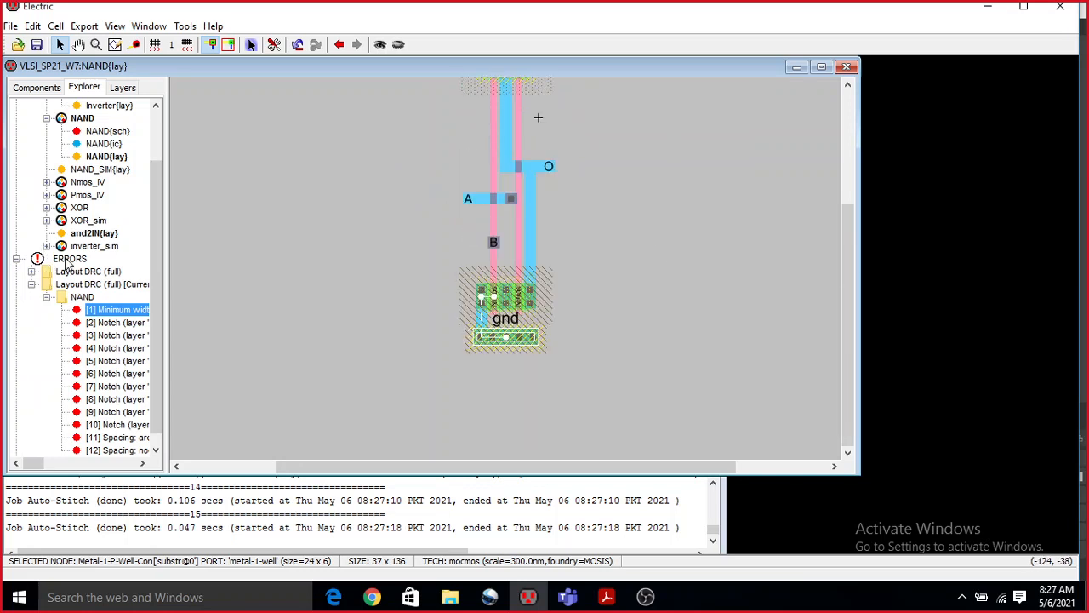
pyautogui.rightClick(68, 260)
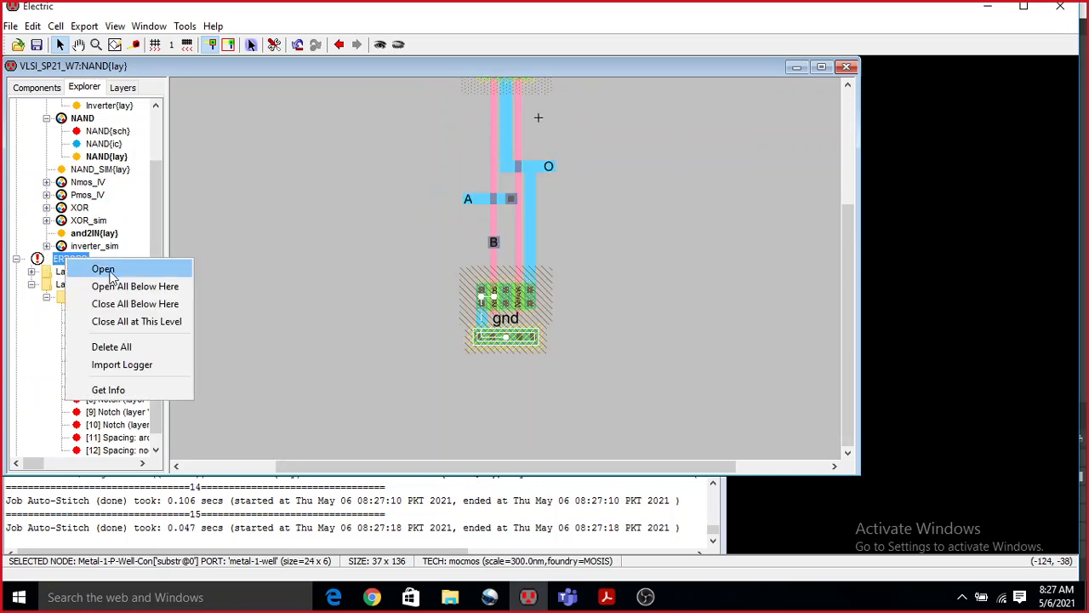
pyautogui.click(136, 347)
pyautogui.click(184, 26)
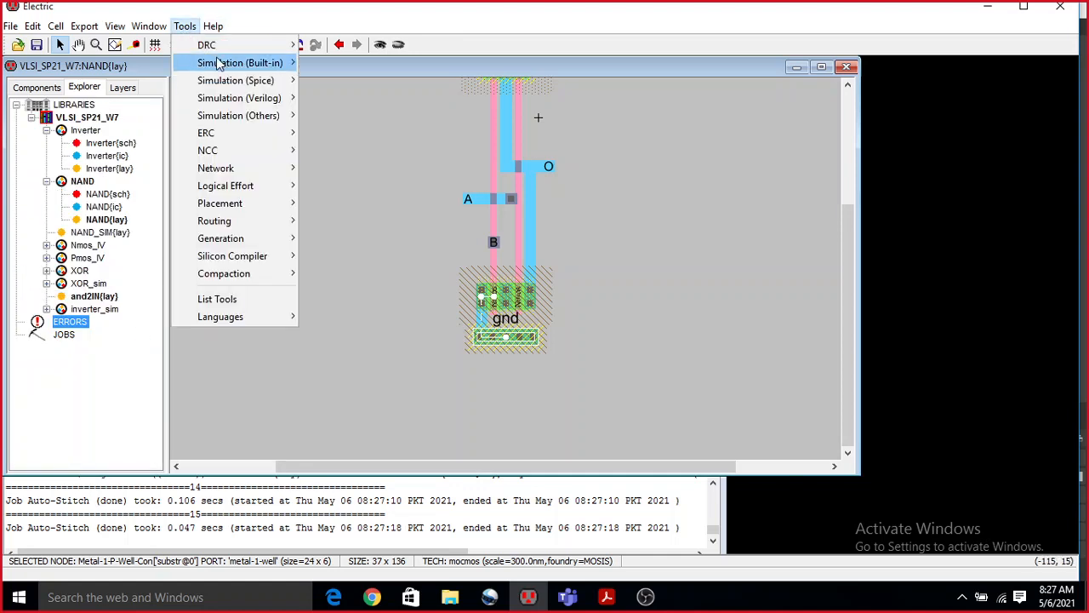
pyautogui.moveTo(264, 44)
pyautogui.click(331, 46)
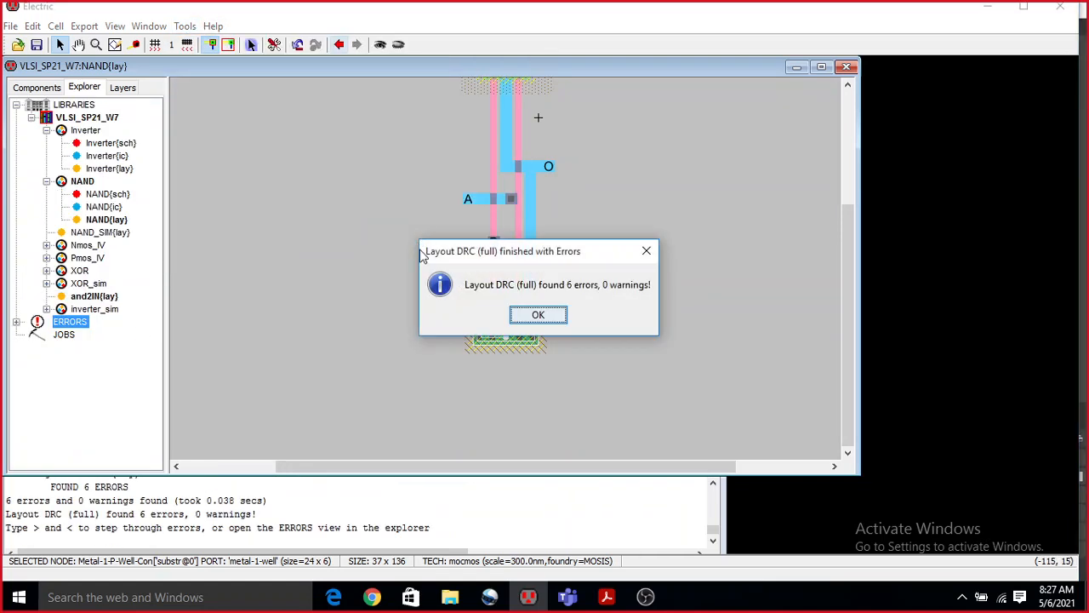
pyautogui.click(549, 314)
# Expand the new NAND error list and examine the first N-Active notch error highlighted between the two Nmos transistors.
pyautogui.click(17, 321)
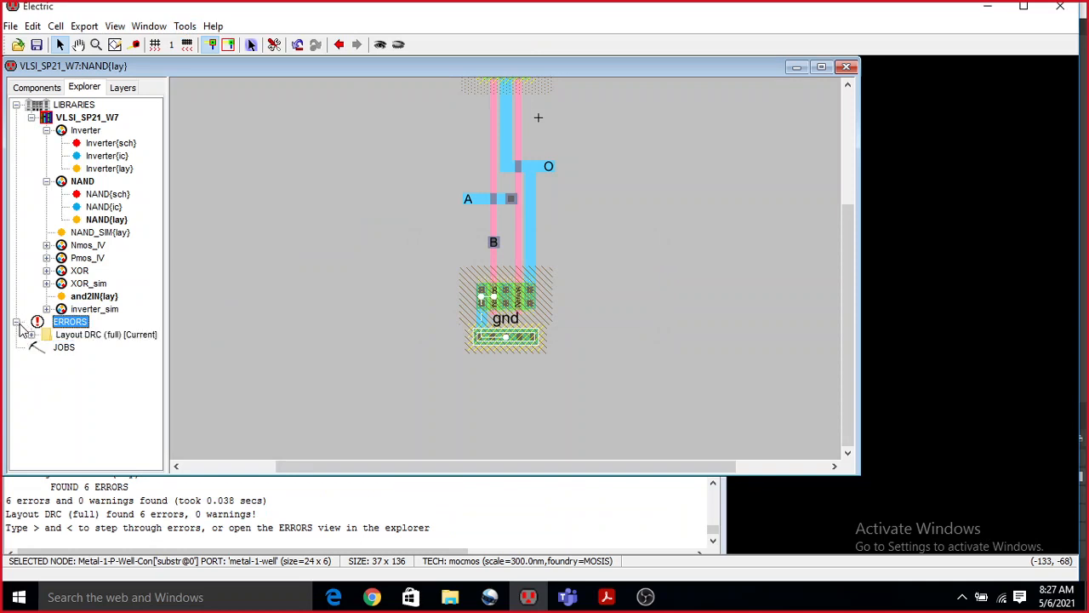
pyautogui.click(31, 335)
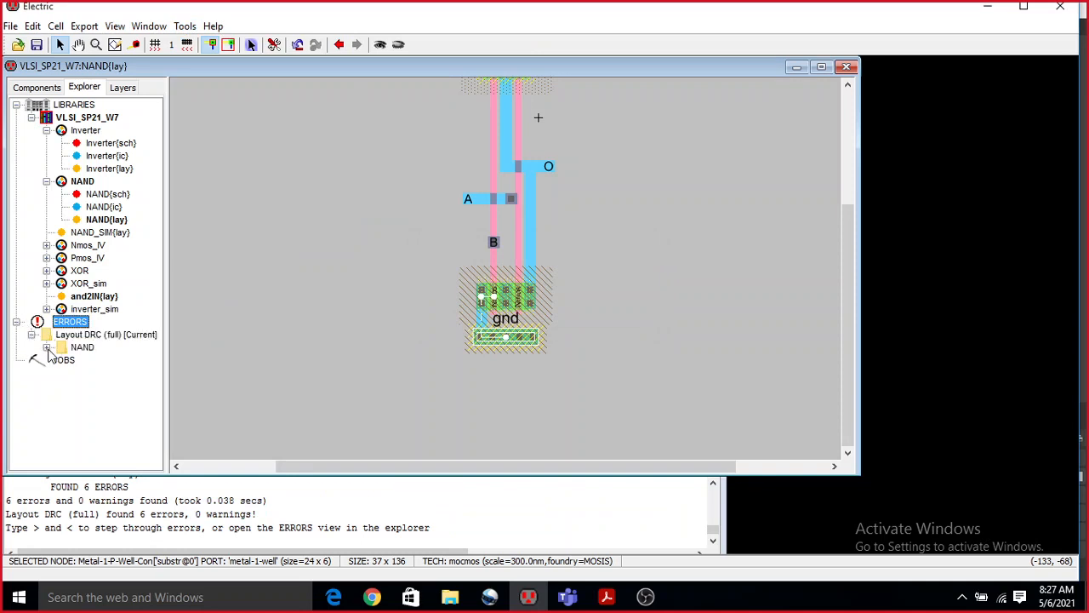
pyautogui.click(47, 347)
pyautogui.click(123, 361)
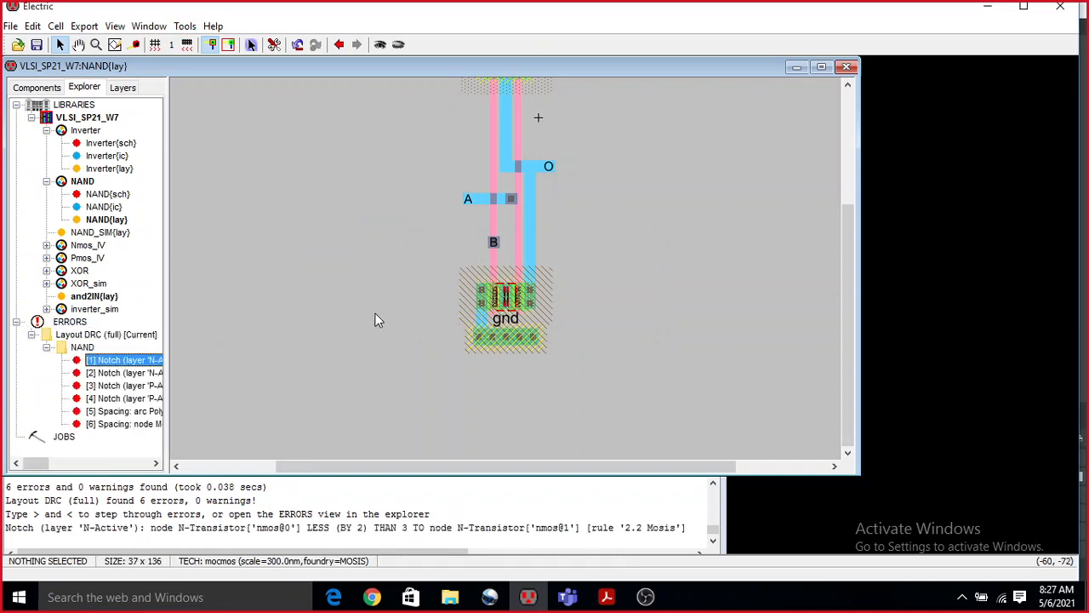
pyautogui.keyDown('ctrl'); pyautogui.scroll(3, 533, 309); pyautogui.keyUp('ctrl')
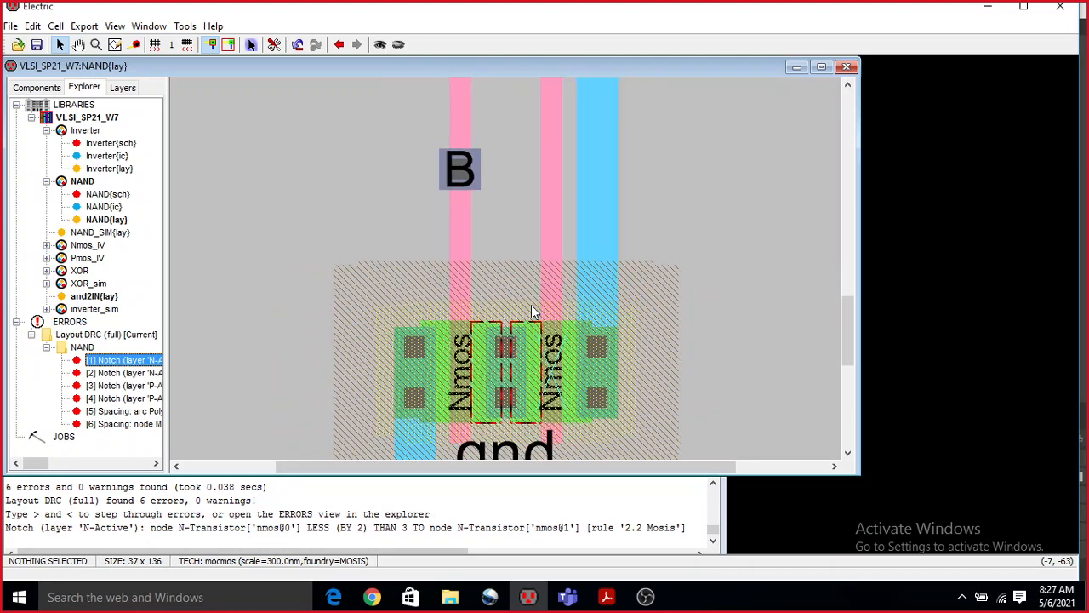
# Delete the Metal-1-N-Active contact between the two Nmos transistors.
pyautogui.click(509, 408)
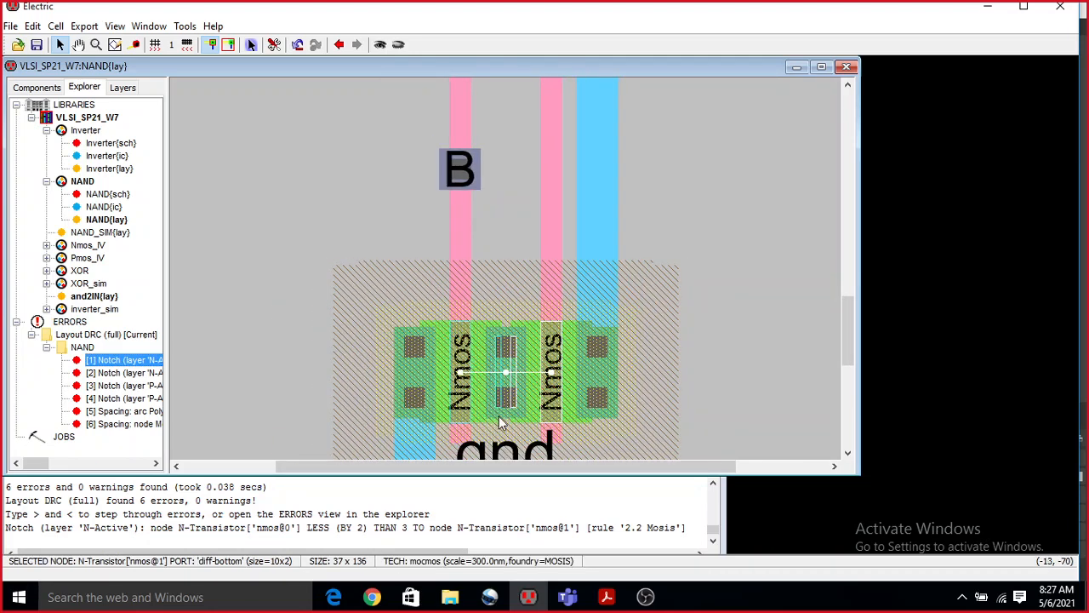
pyautogui.keyDown('ctrl'); pyautogui.scroll(2, 510, 366); pyautogui.keyUp('ctrl')
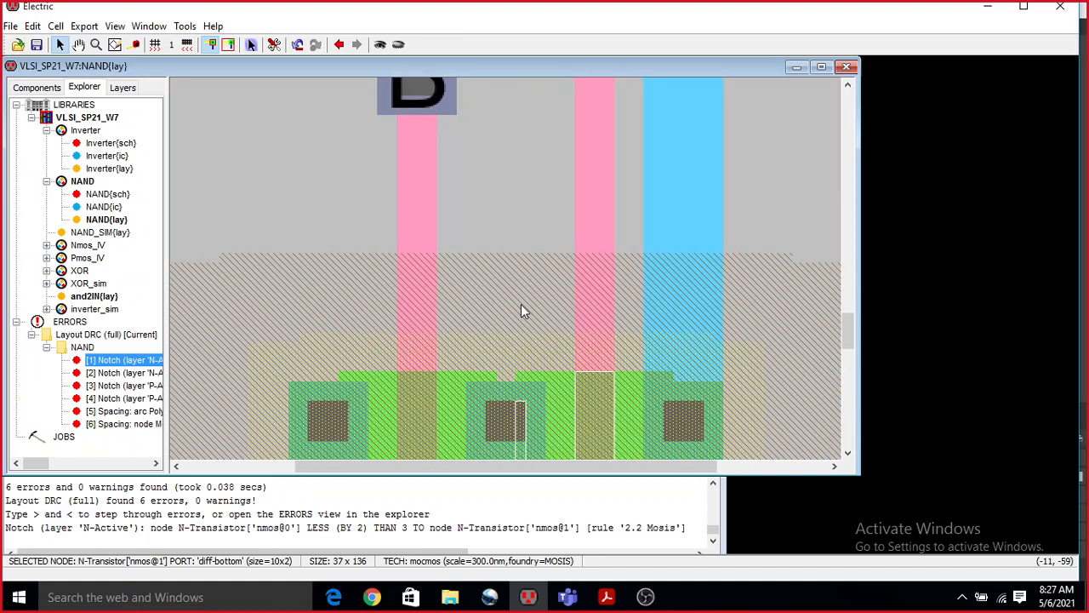
pyautogui.scroll(-3, 521, 304)
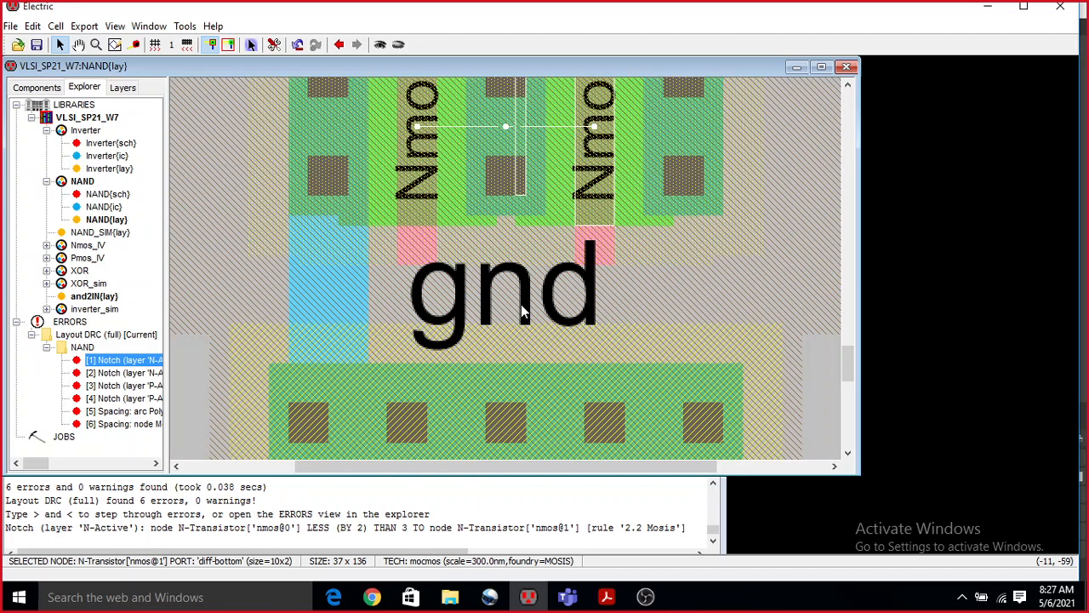
pyautogui.click(505, 212)
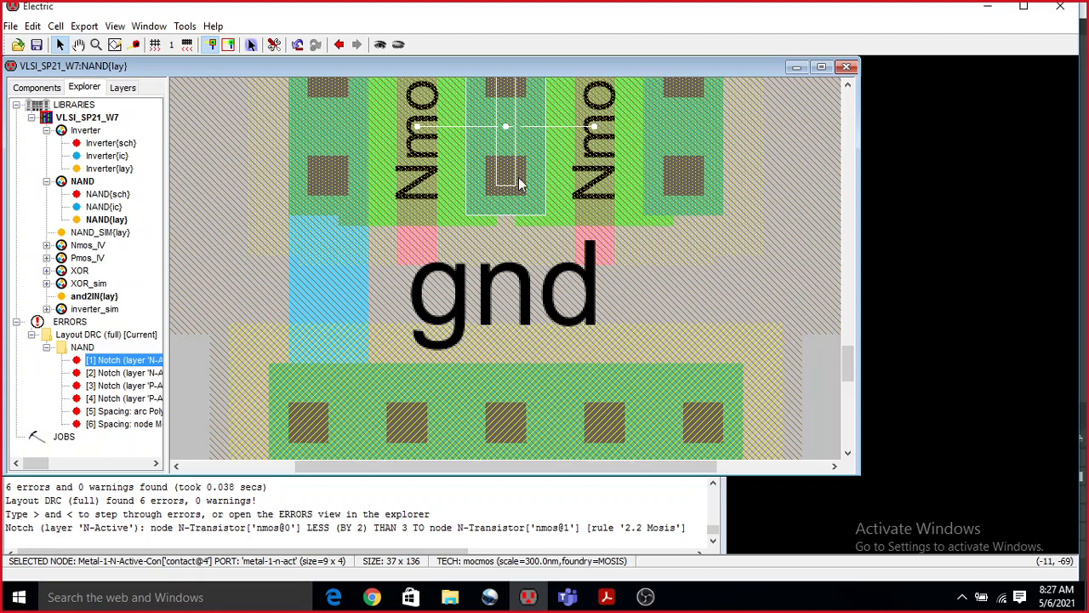
pyautogui.press('Delete')
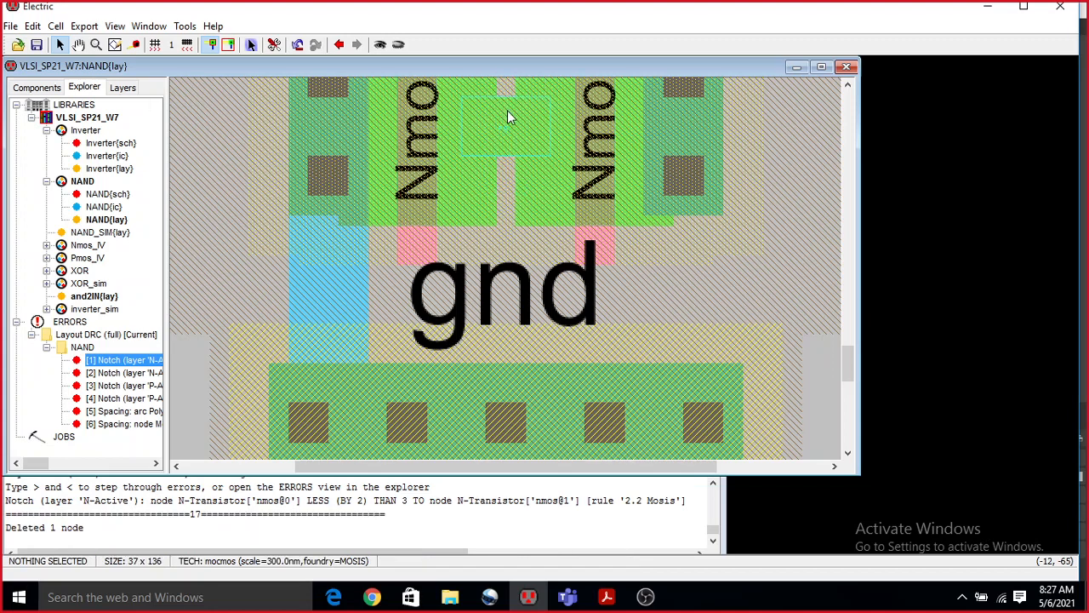
# Inspect the properties of the N-Active arc joining the two Nmos transistors and close them without changes.
pyautogui.keyDown('ctrl'); pyautogui.scroll(-3, 507, 117); pyautogui.keyUp('ctrl')
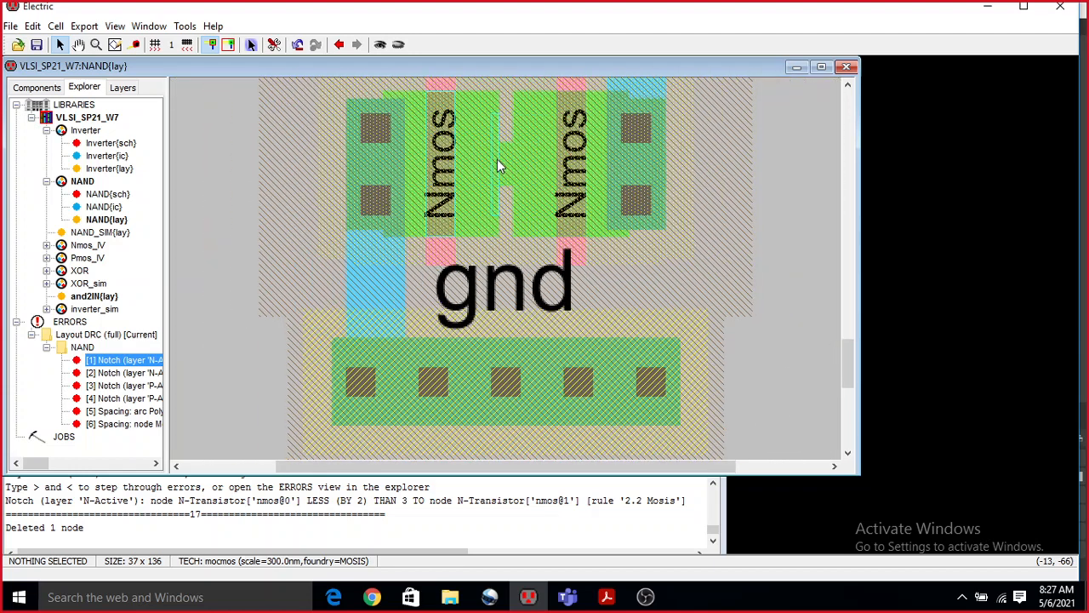
pyautogui.click(505, 166)
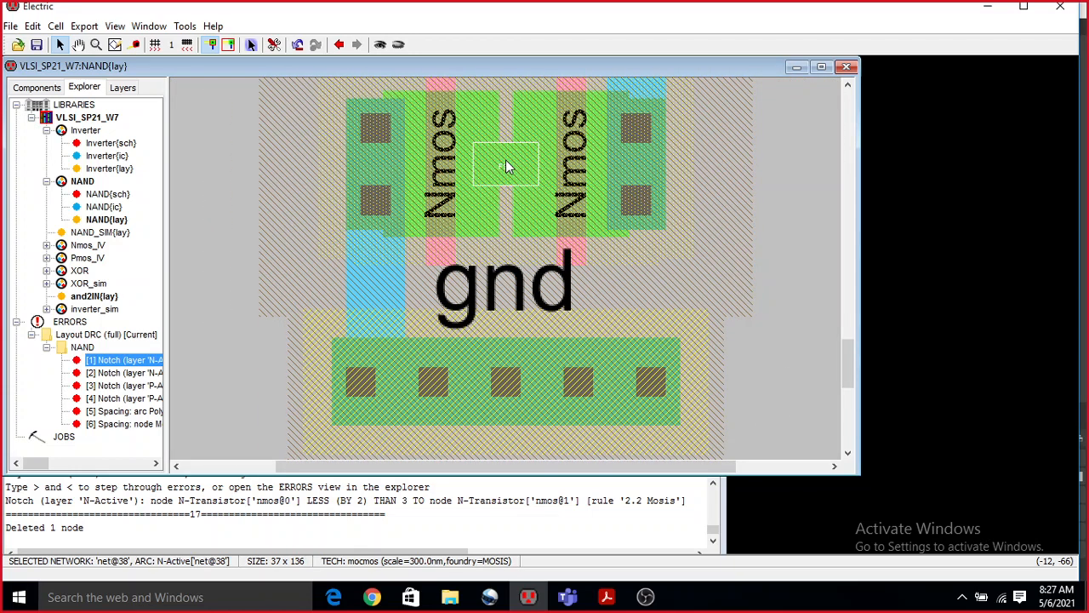
pyautogui.doubleClick(505, 166)
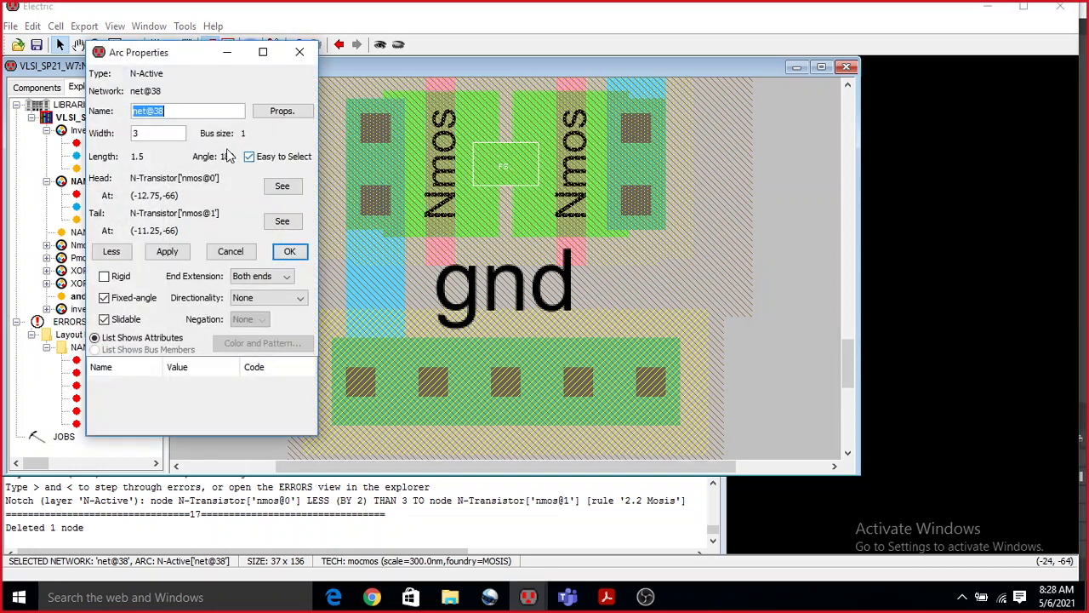
pyautogui.press('Return')
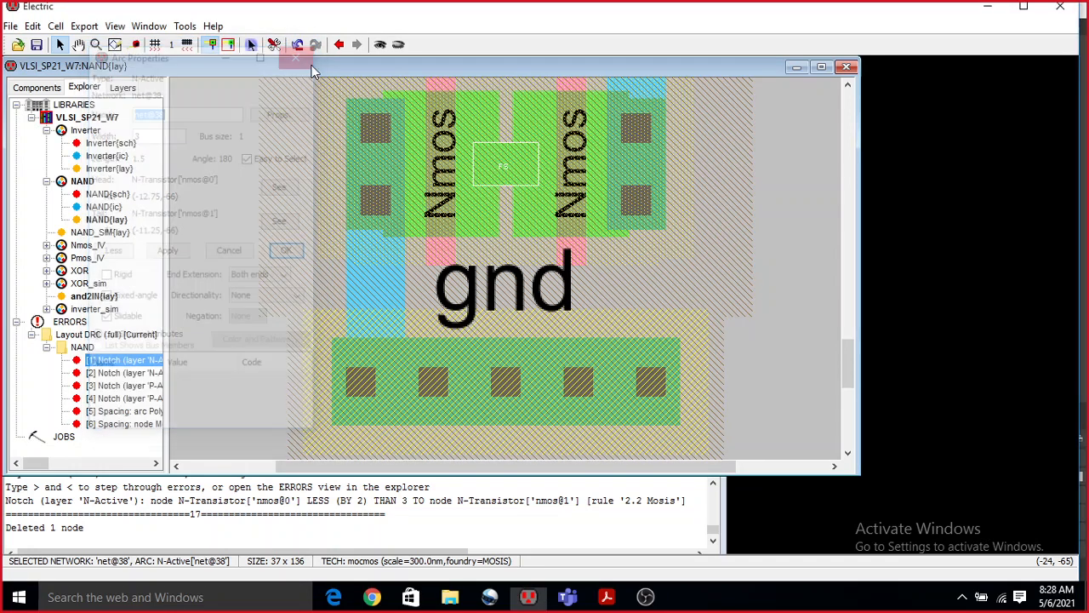
pyautogui.keyDown('ctrl'); pyautogui.scroll(3, 513, 146); pyautogui.keyUp('ctrl')
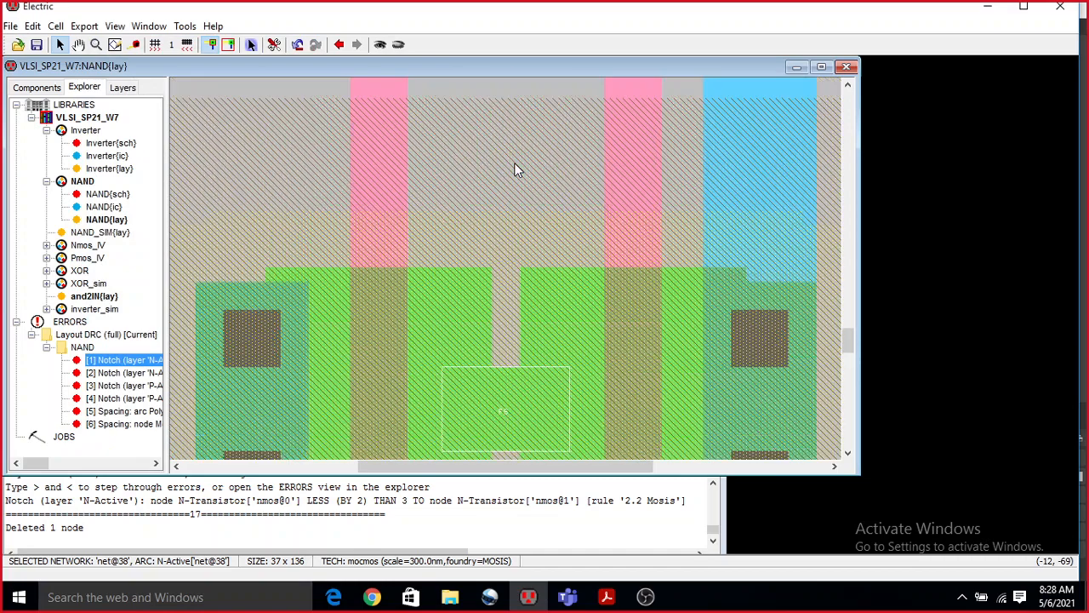
pyautogui.scroll(3, 515, 170)
pyautogui.scroll(-1, 515, 170)
pyautogui.scroll(2, 516, 170)
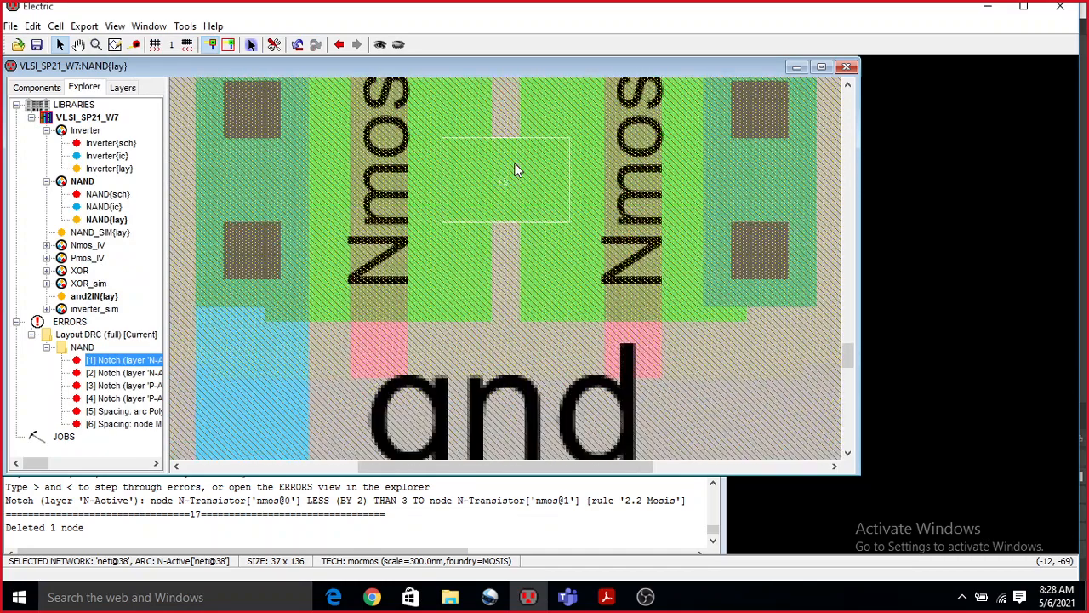
# Undo the deletion of the Metal-1-N-Active contact between the two Nmos transistors.
pyautogui.hotkey('ctrl', 'z')
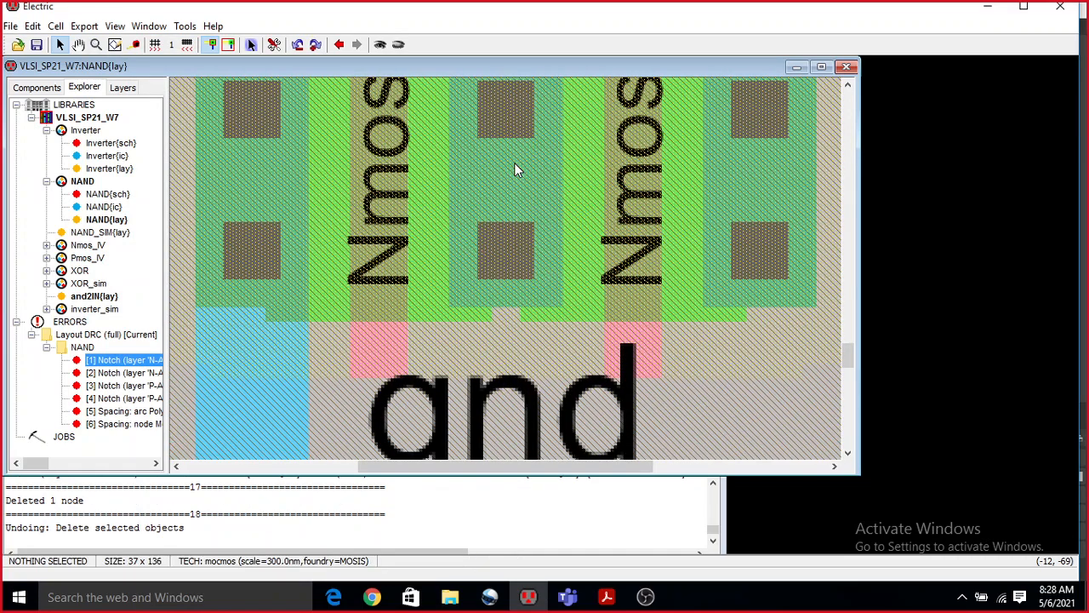
pyautogui.scroll(-1, 517, 168)
pyautogui.keyDown('ctrl'); pyautogui.scroll(-2, 516, 168); pyautogui.keyUp('ctrl')
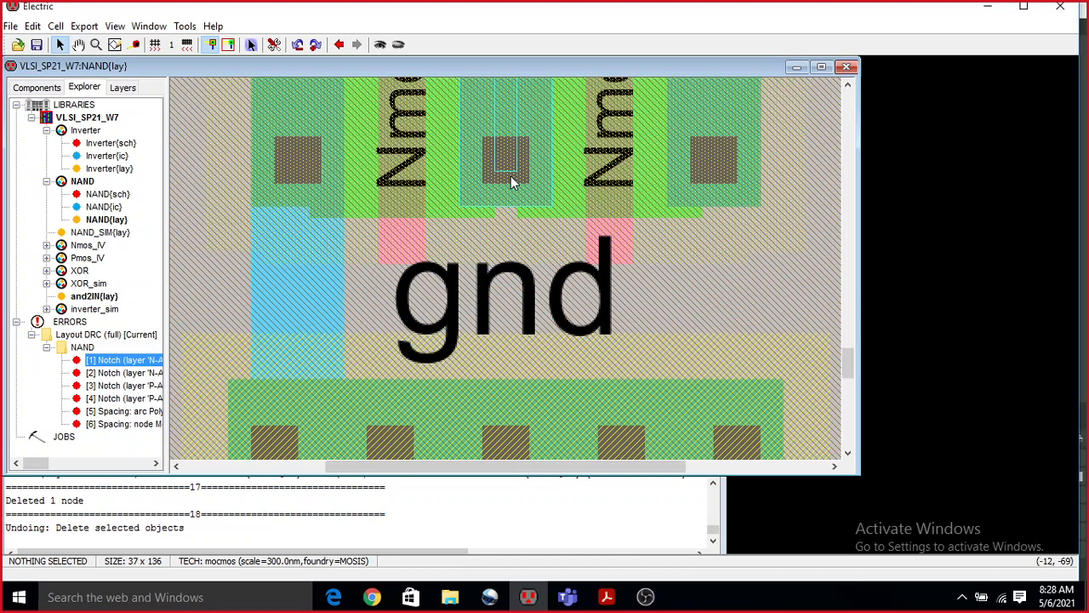
pyautogui.keyDown('ctrl'); pyautogui.scroll(-2, 511, 176); pyautogui.keyUp('ctrl')
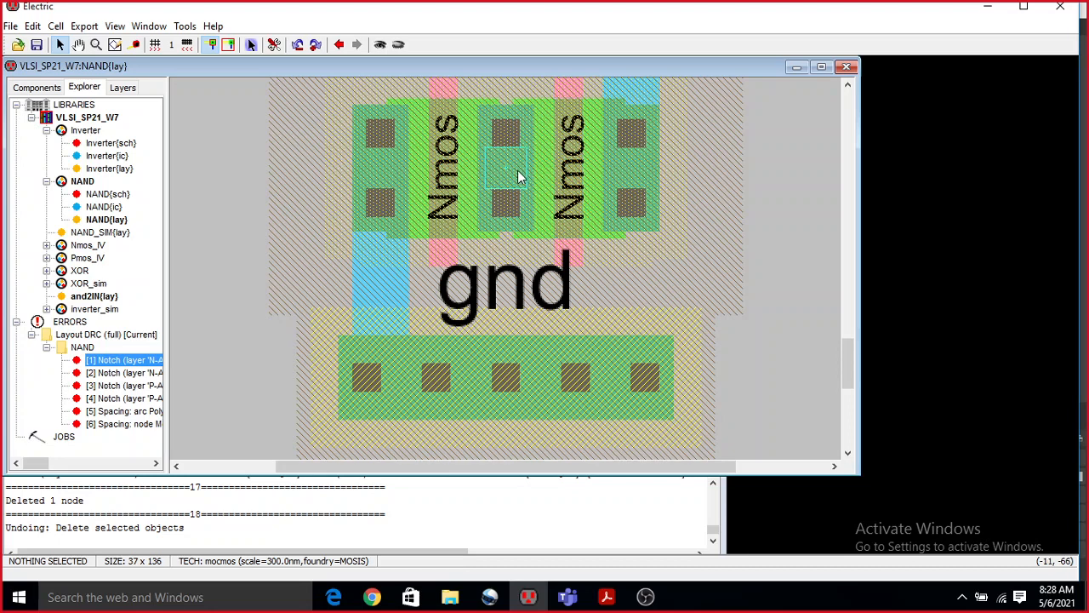
# Delete the Metal-1-N-Active contact between the Nmos transistors again and review the properties of the N-Active arc beneath it.
pyautogui.click(507, 230)
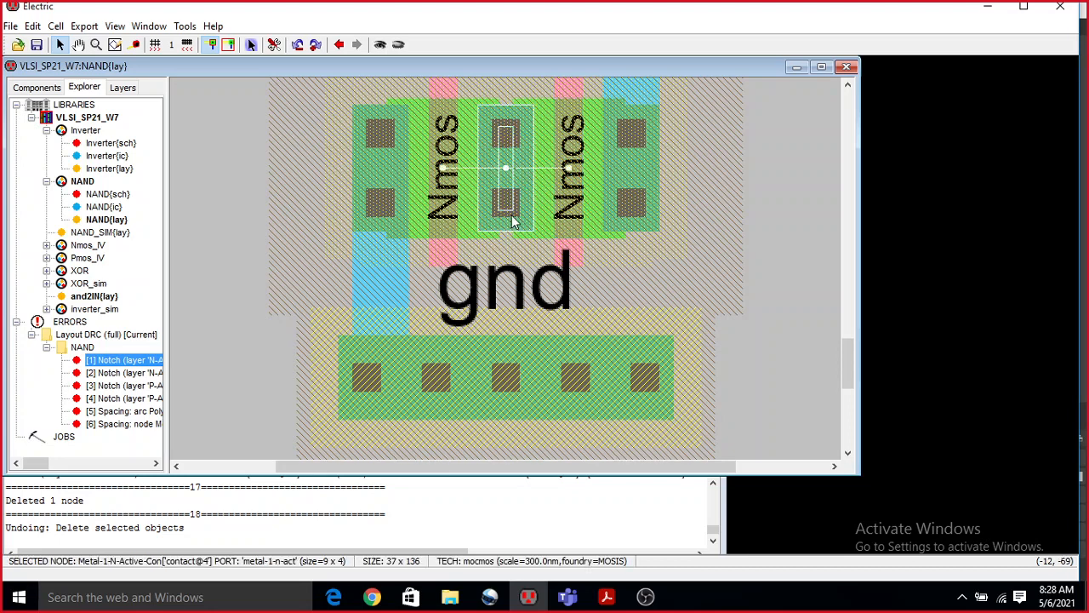
pyautogui.press('Delete')
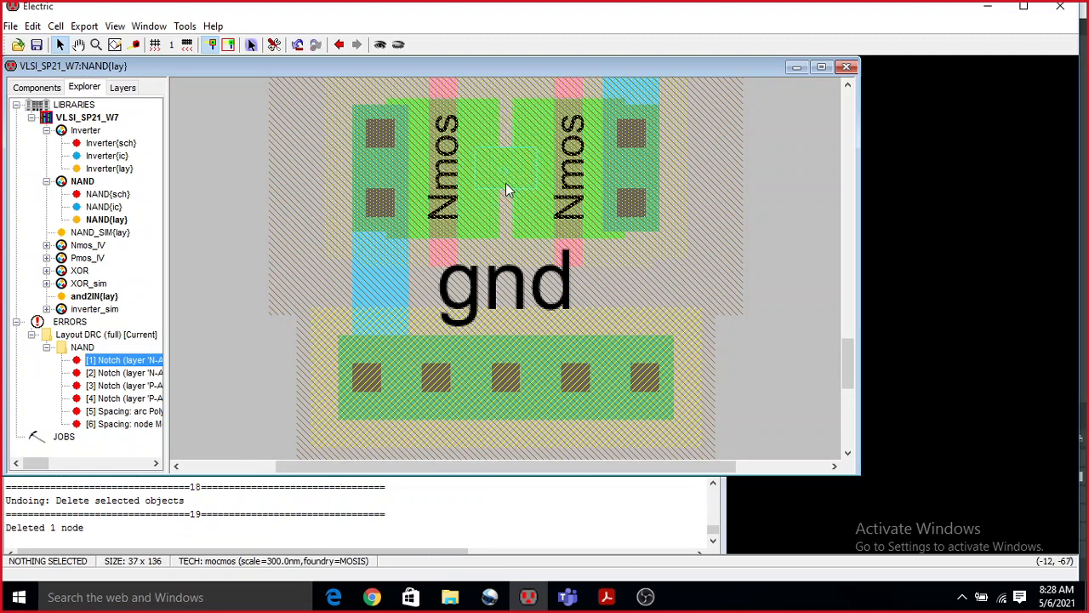
pyautogui.doubleClick(504, 171)
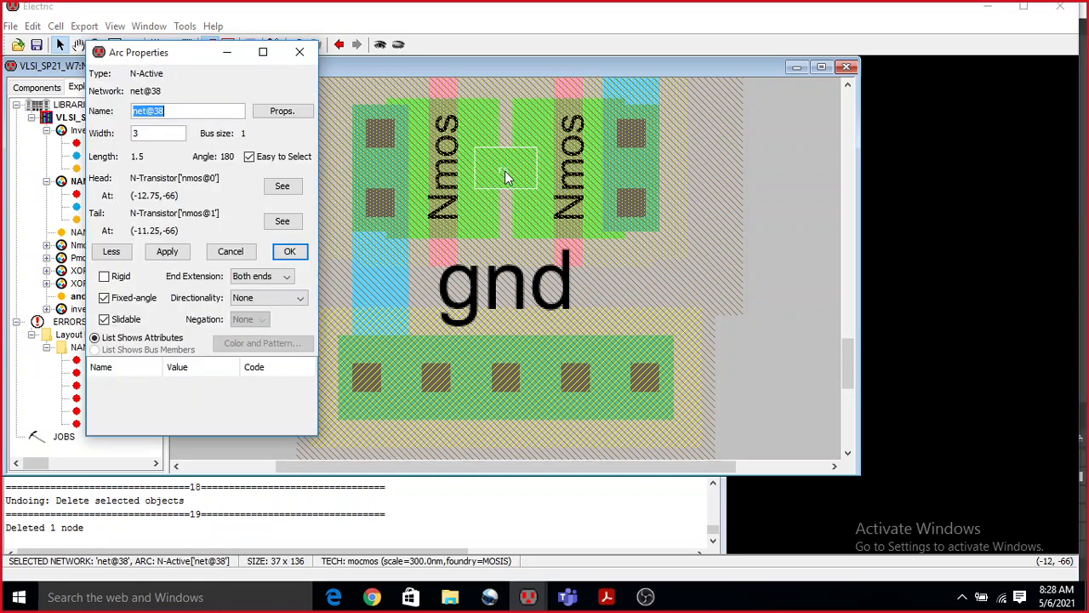
pyautogui.click(300, 52)
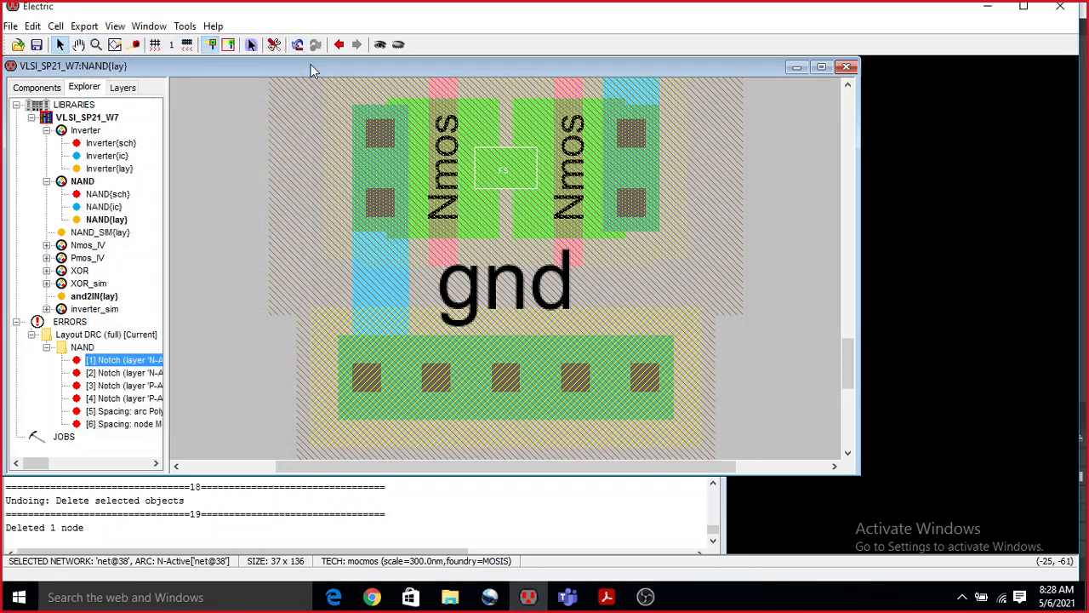
# Highlight the first N-Active notch error and set the width of the N-Active arc between the Nmos transistors to 10.
pyautogui.click(100, 365)
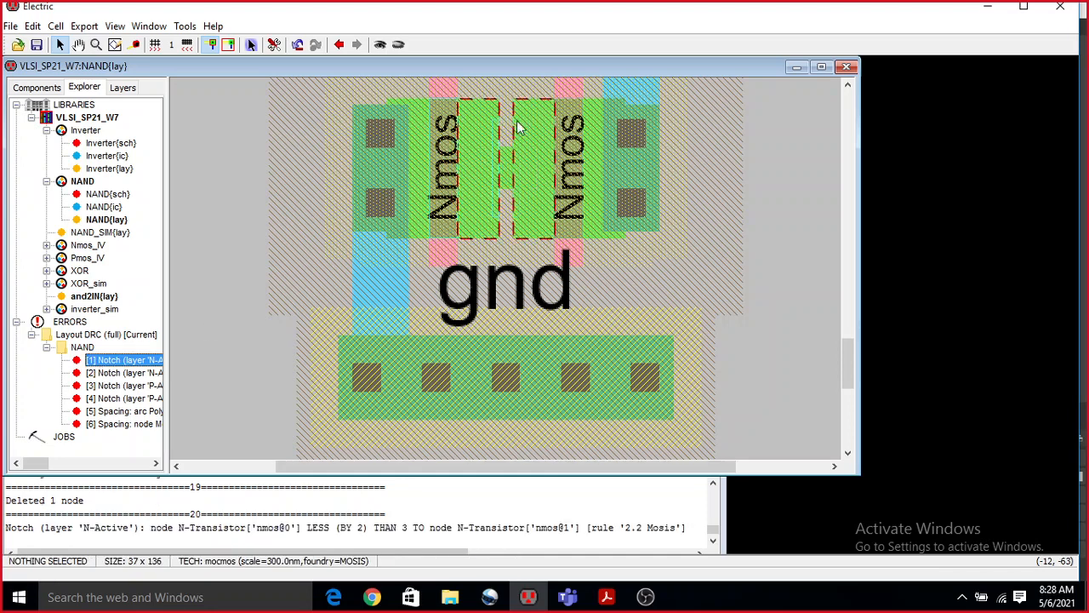
pyautogui.click(507, 173)
pyautogui.doubleClick(507, 173)
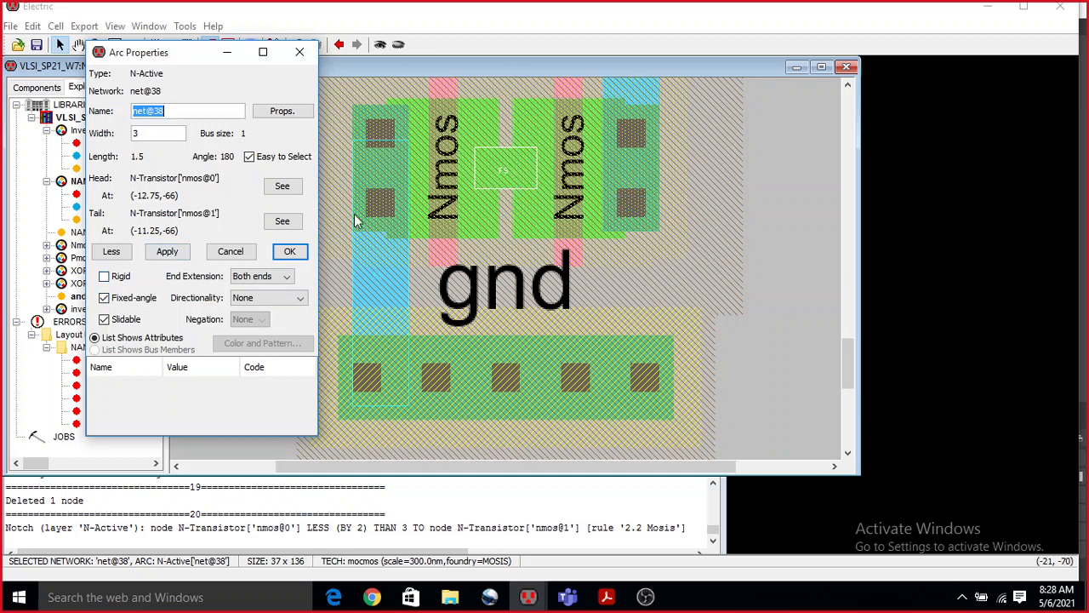
pyautogui.press('Tab')
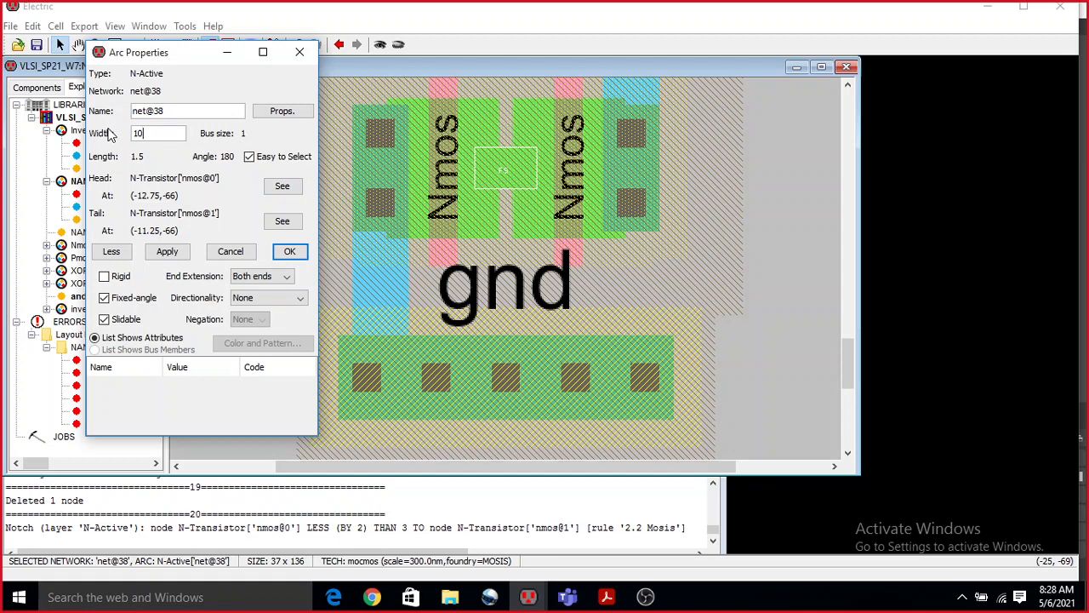
pyautogui.click(289, 251)
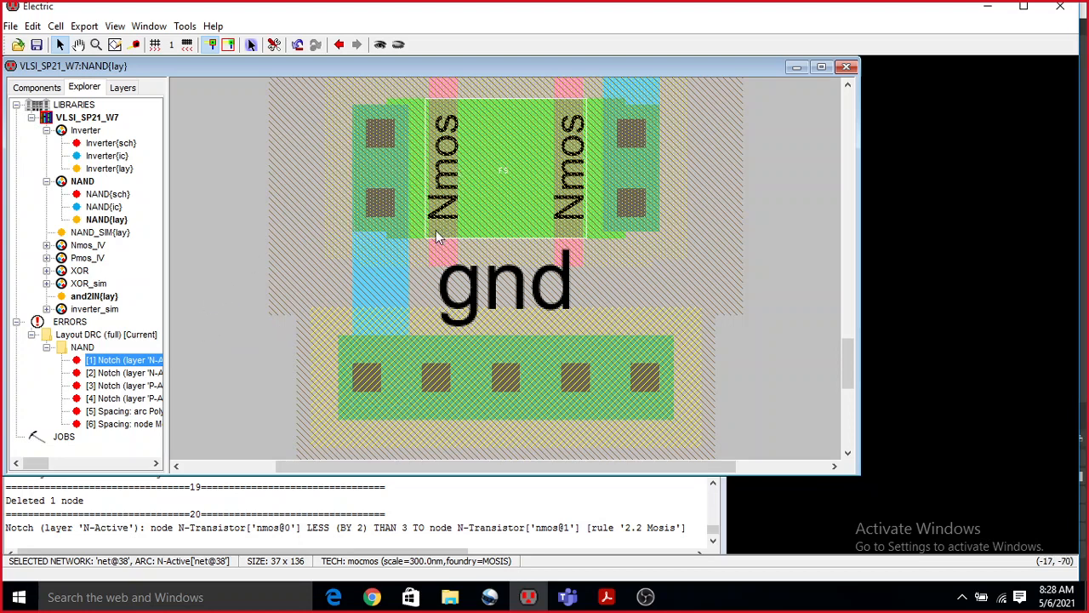
# Rerun the hierarchical design rule check on the NAND layout and dismiss the report.
pyautogui.keyDown('ctrl'); pyautogui.scroll(-4, 540, 190); pyautogui.keyUp('ctrl')
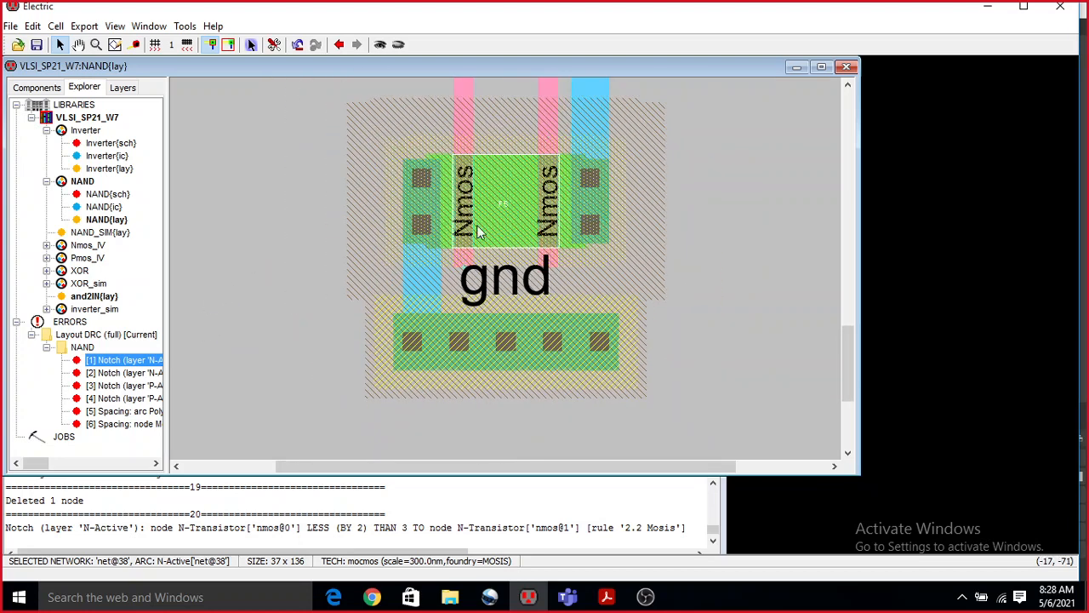
pyautogui.keyDown('ctrl'); pyautogui.scroll(-2, 559, 264); pyautogui.keyUp('ctrl')
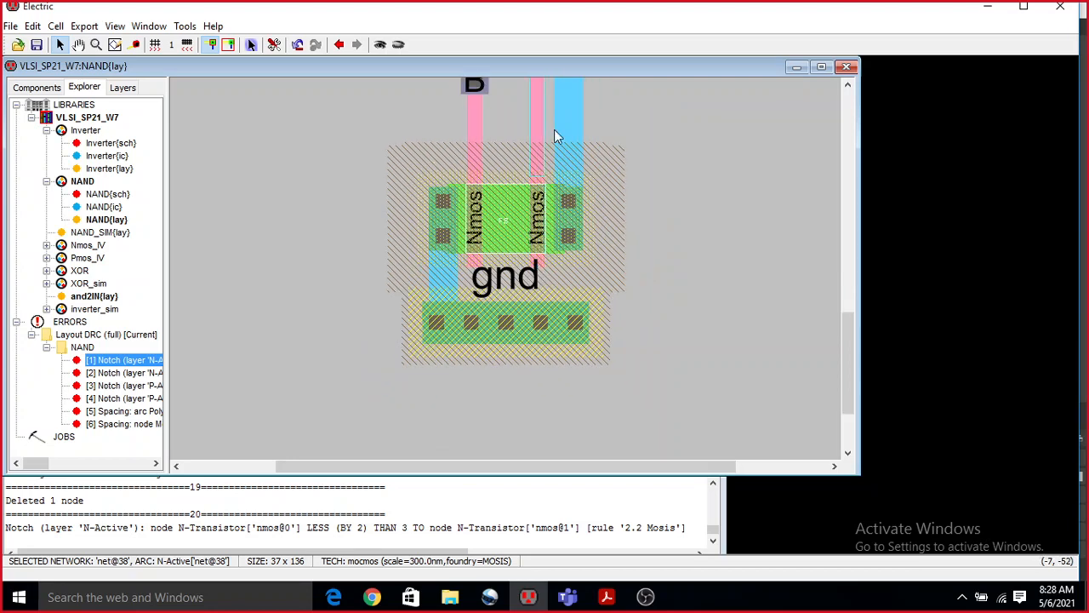
pyautogui.keyDown('ctrl'); pyautogui.scroll(-2, 584, 205); pyautogui.keyUp('ctrl')
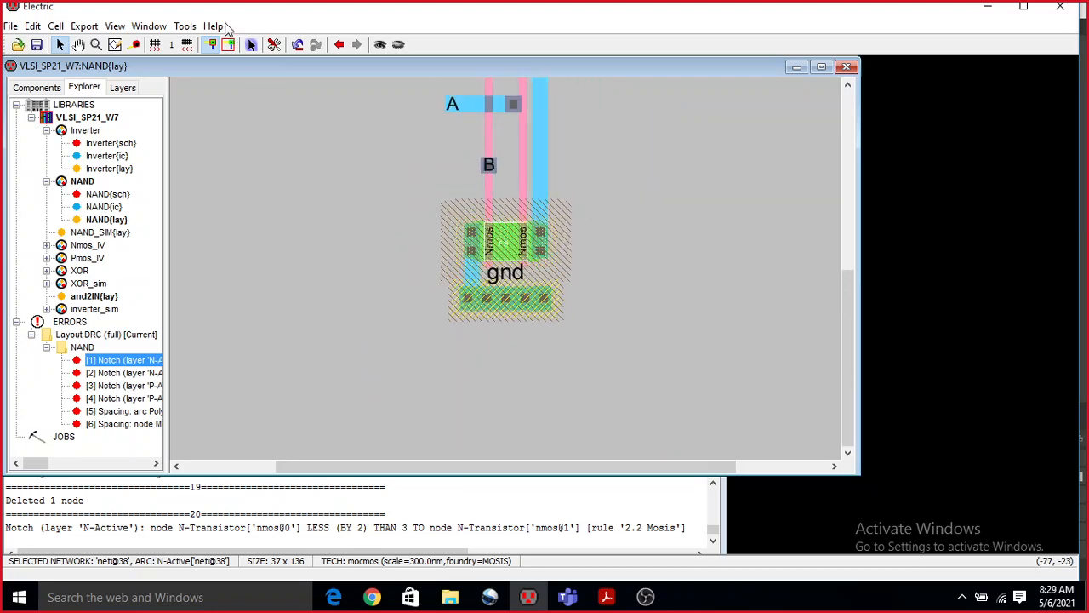
pyautogui.click(185, 26)
pyautogui.moveTo(255, 45)
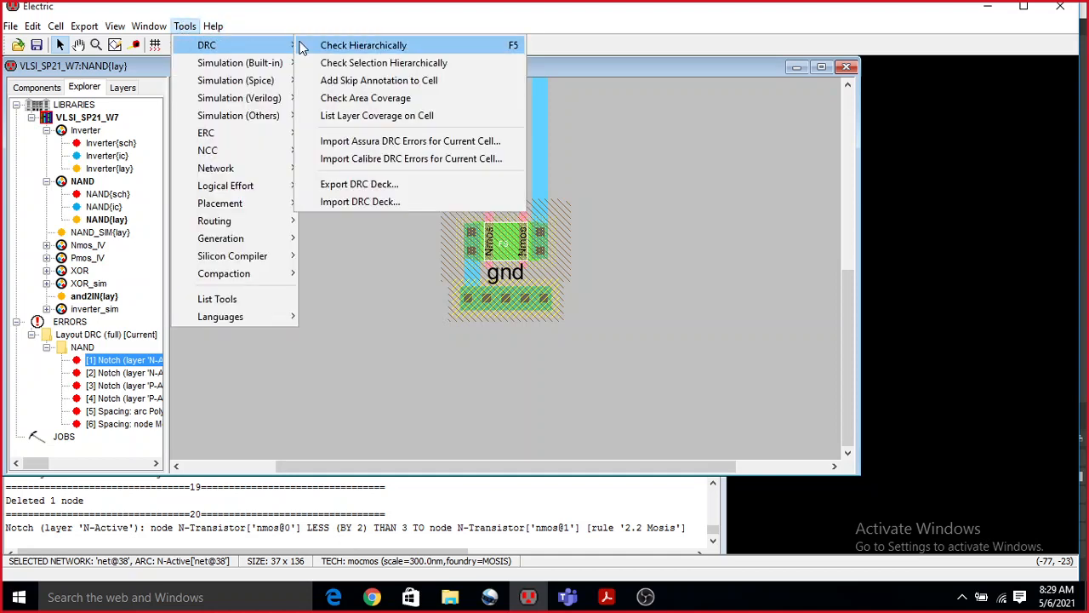
pyautogui.click(302, 46)
pyautogui.click(525, 312)
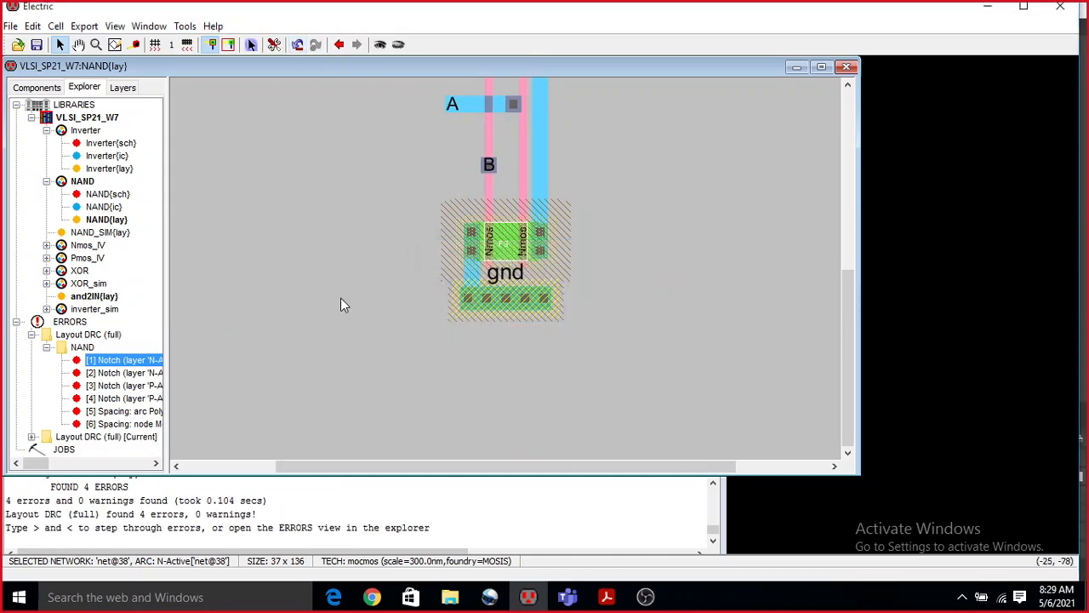
# Expand the current NAND error list and show its first notch error in the layout.
pyautogui.click(31, 437)
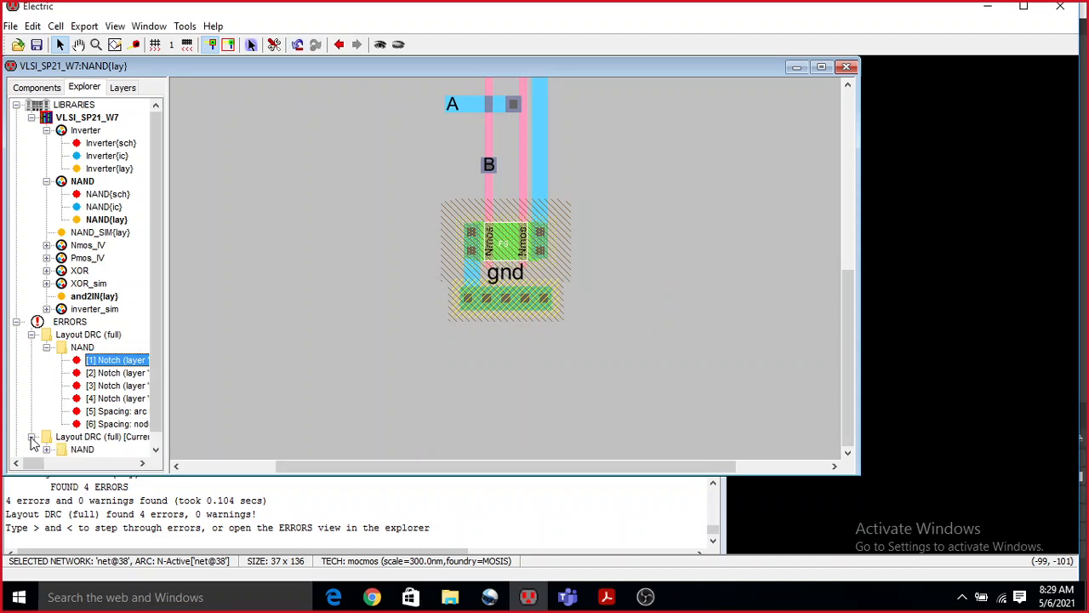
pyautogui.click(47, 449)
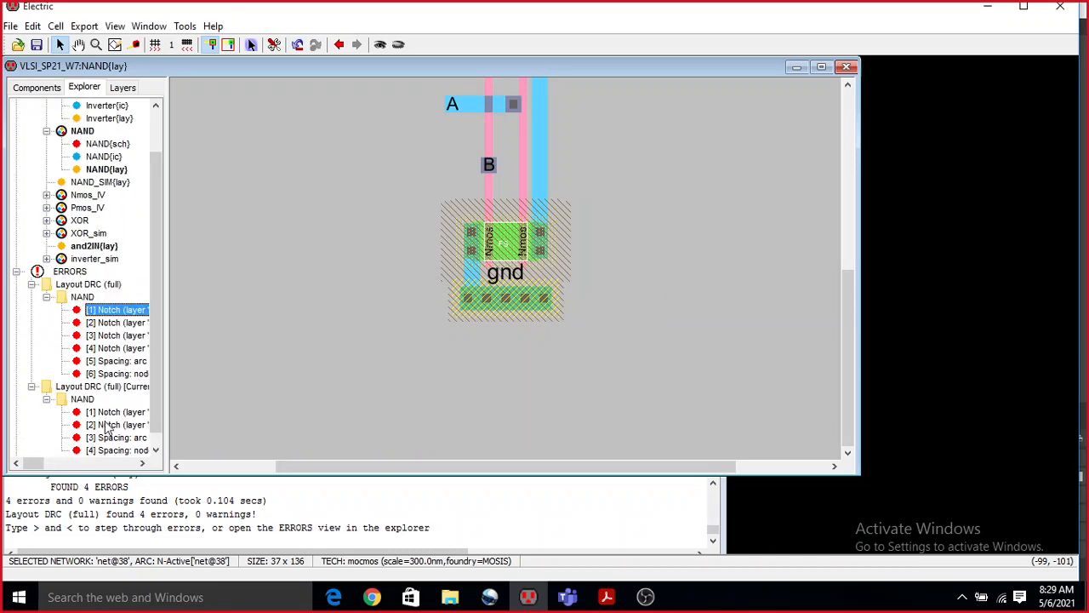
pyautogui.click(111, 413)
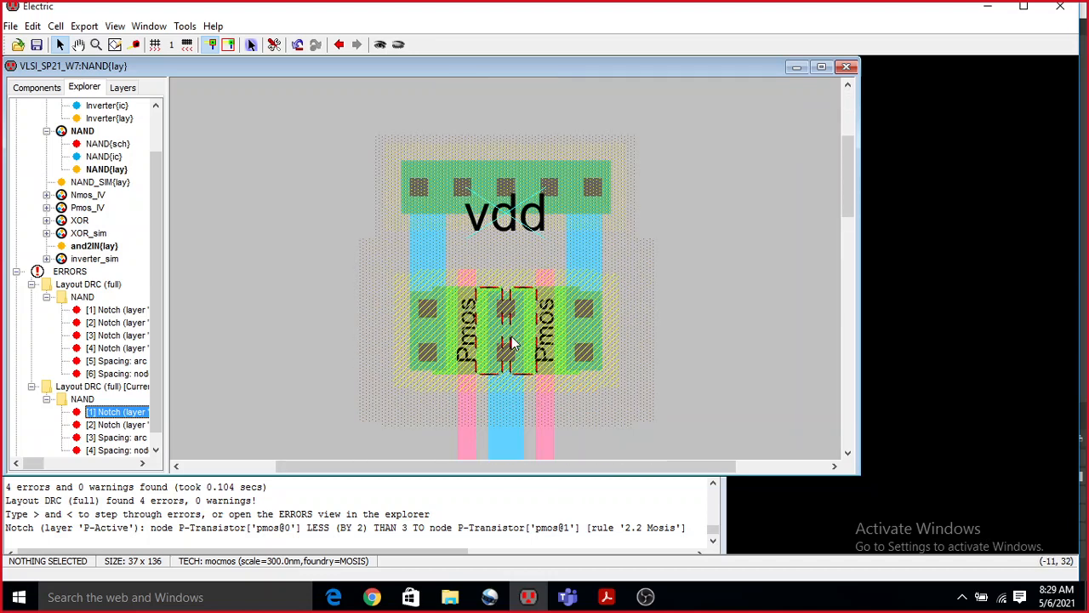
# Set the width of the P-Active arc between the two Pmos transistors to 10 and deselect it.
pyautogui.click(508, 343)
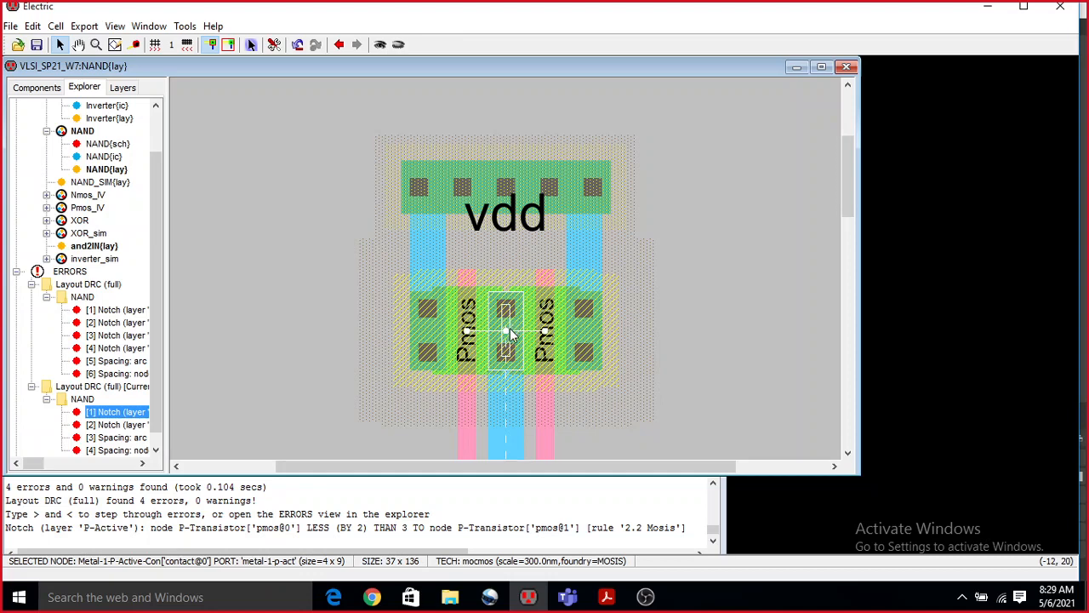
pyautogui.click(509, 337)
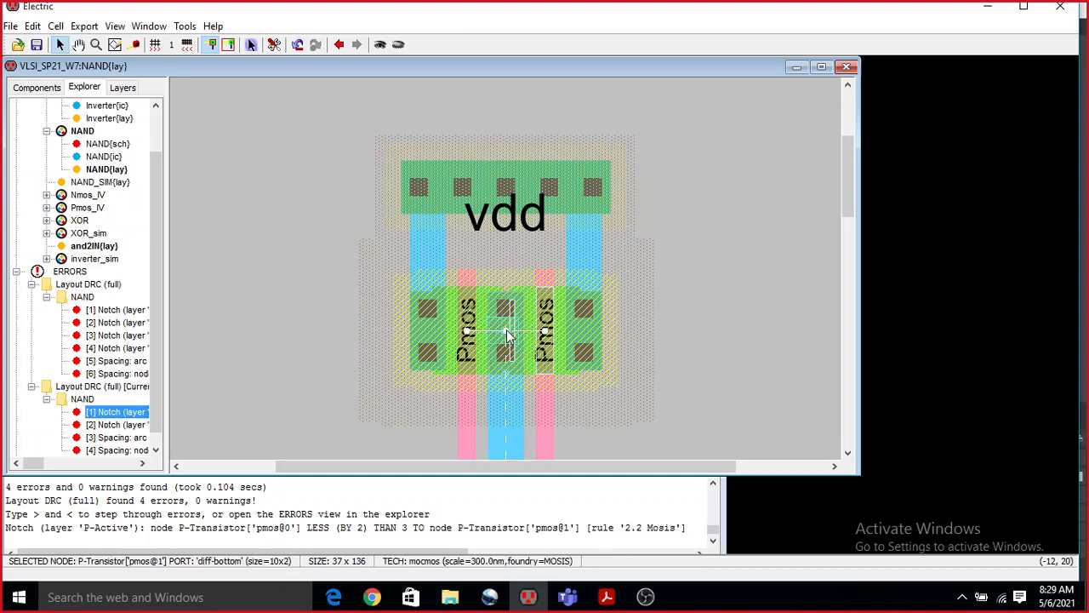
pyautogui.click(507, 336)
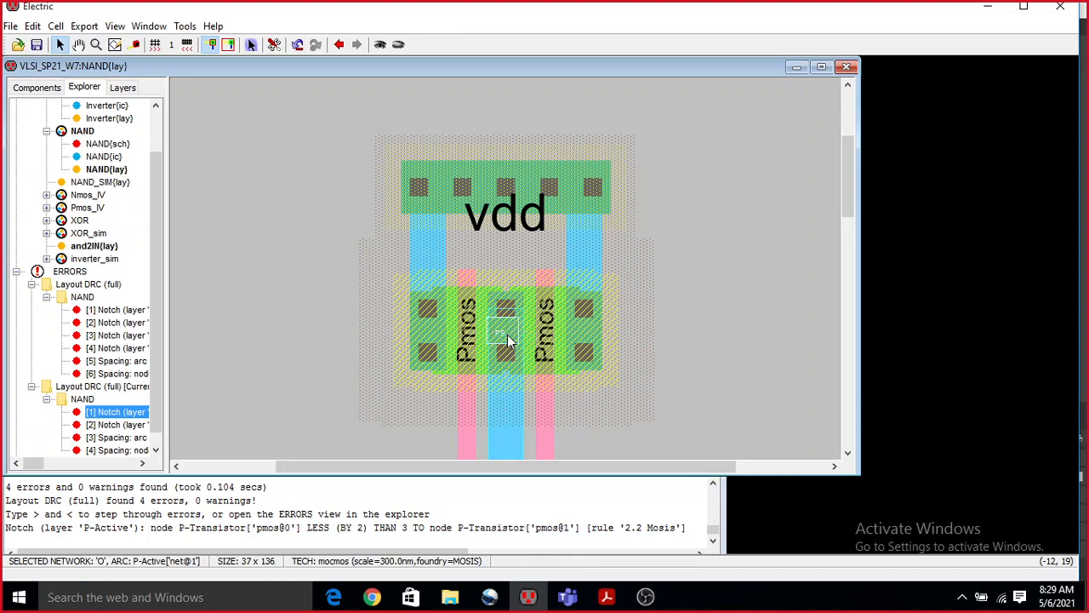
pyautogui.doubleClick(500, 338)
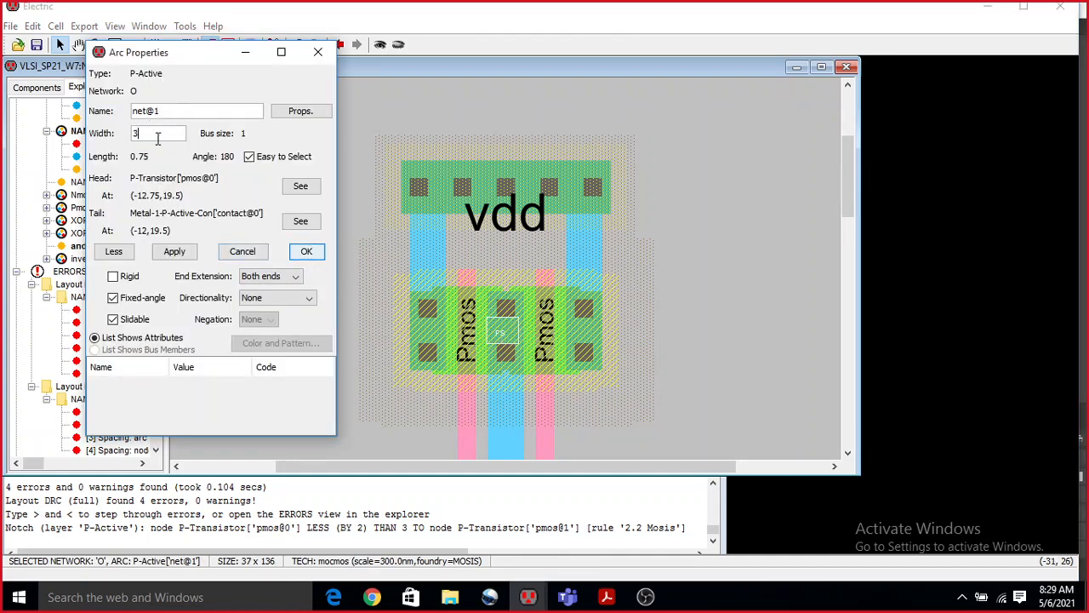
pyautogui.moveTo(159, 136); pyautogui.dragTo(99, 136)
pyautogui.click(304, 255)
pyautogui.click(175, 251)
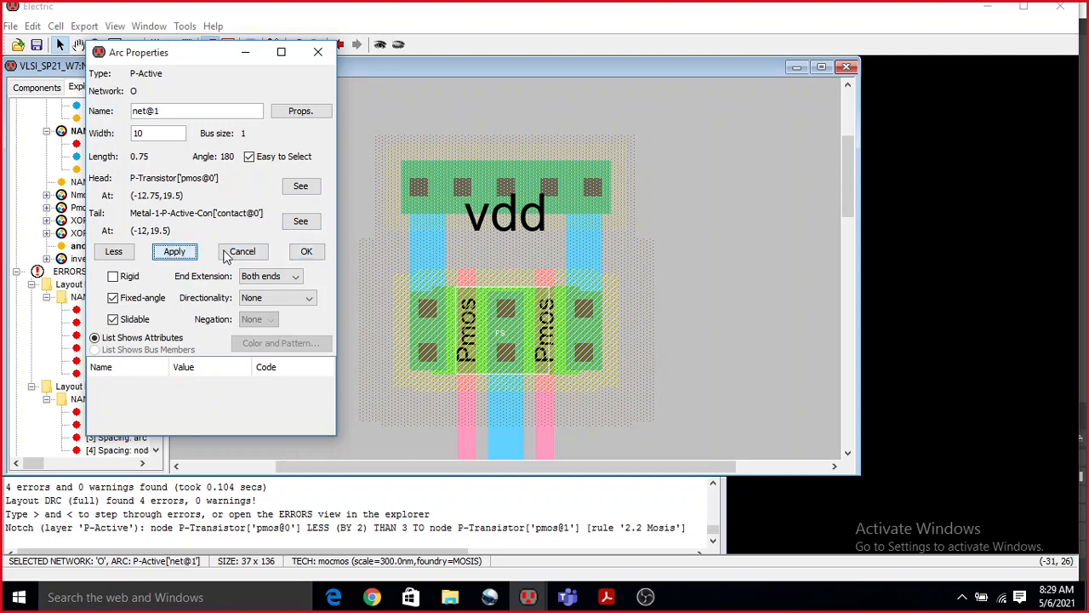
pyautogui.click(306, 252)
pyautogui.click(372, 276)
# Check the NAND layout hierarchically for design rule errors again, dismiss the report and collapse the whole error listing.
pyautogui.scroll(-3, 335, 266)
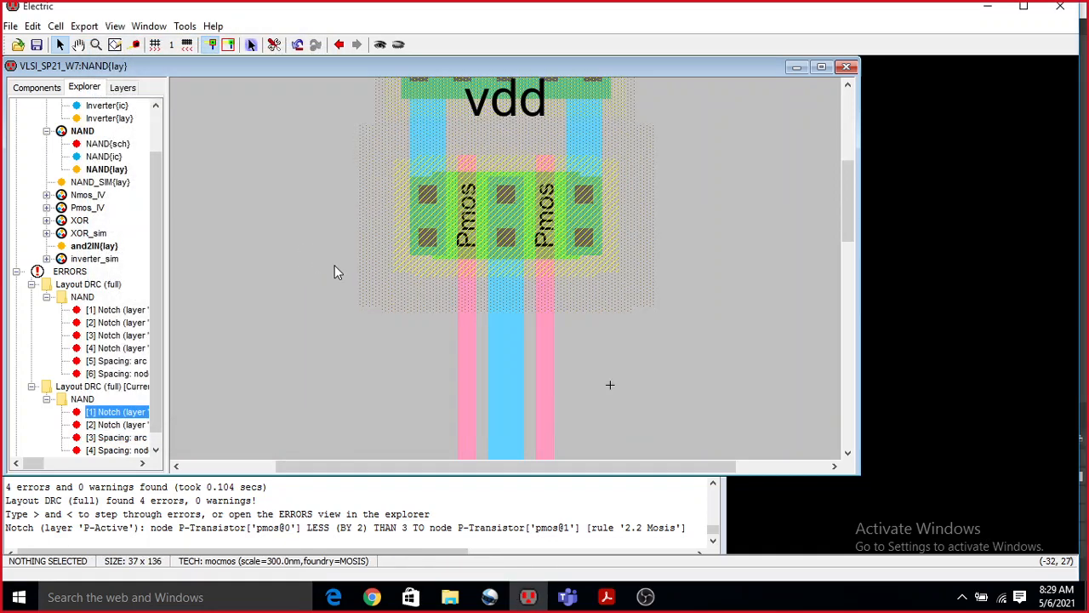
pyautogui.scroll(-15, 335, 264)
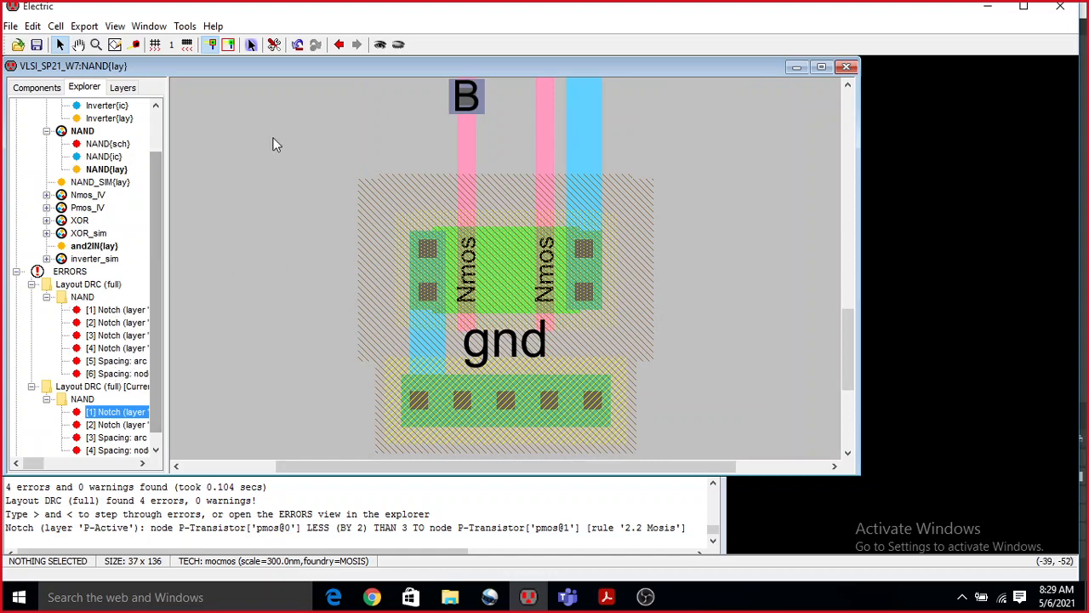
pyautogui.click(185, 27)
pyautogui.moveTo(208, 42)
pyautogui.click(327, 44)
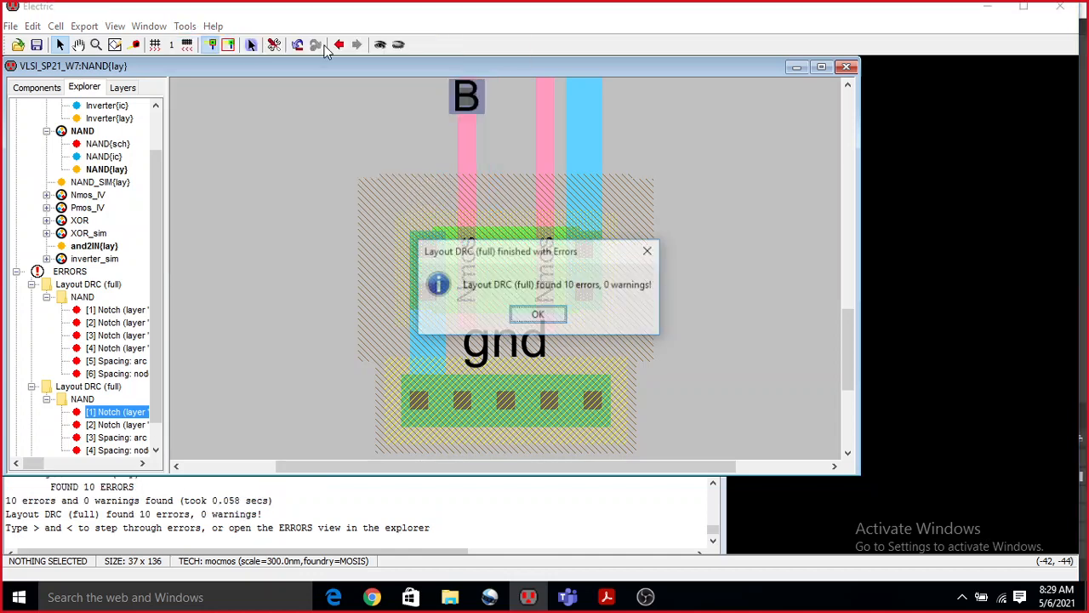
pyautogui.click(540, 315)
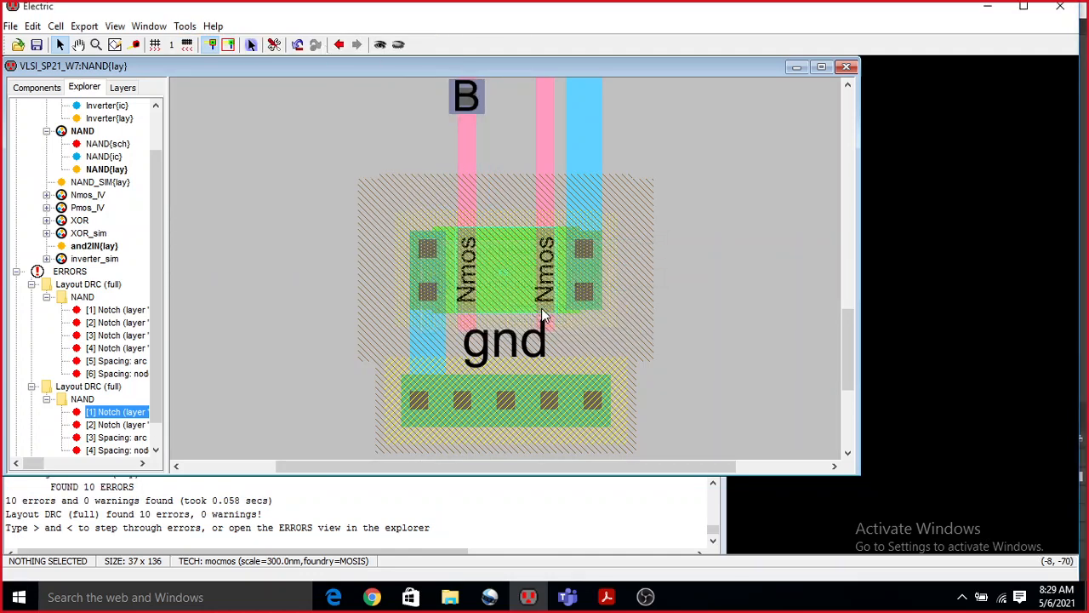
pyautogui.click(18, 272)
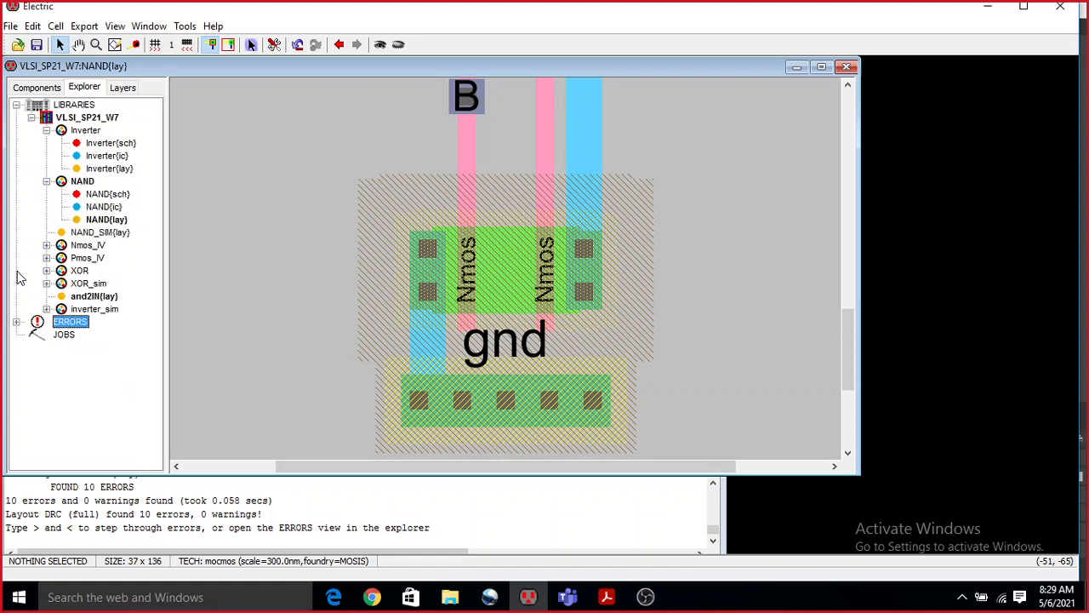
# Expand the inverter_sim cell group and the current NAND error list, and show the first P-Active spacing error in the layout.
pyautogui.click(47, 310)
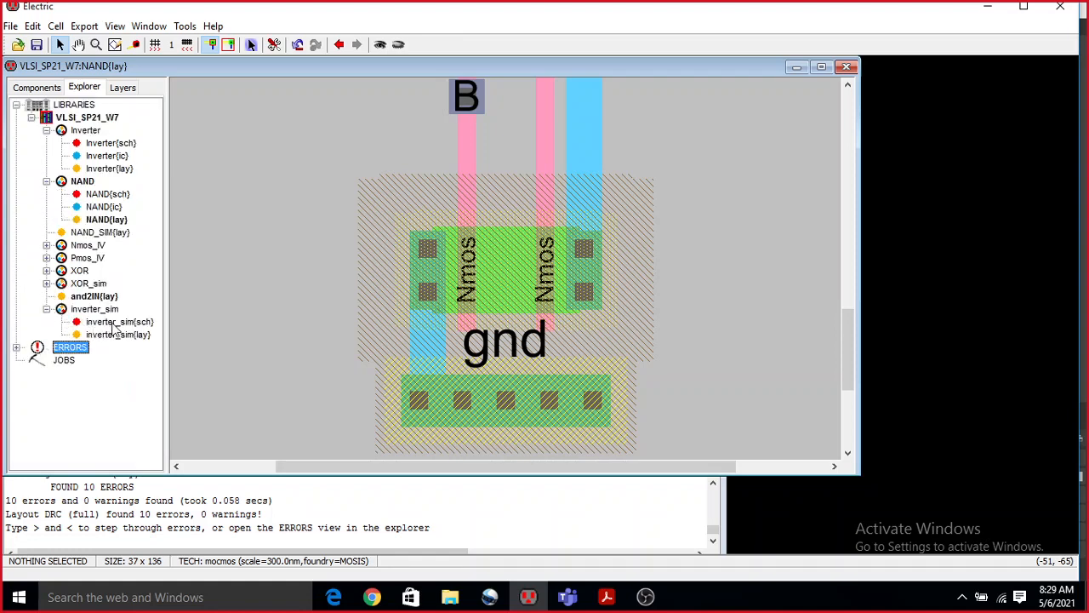
pyautogui.click(16, 348)
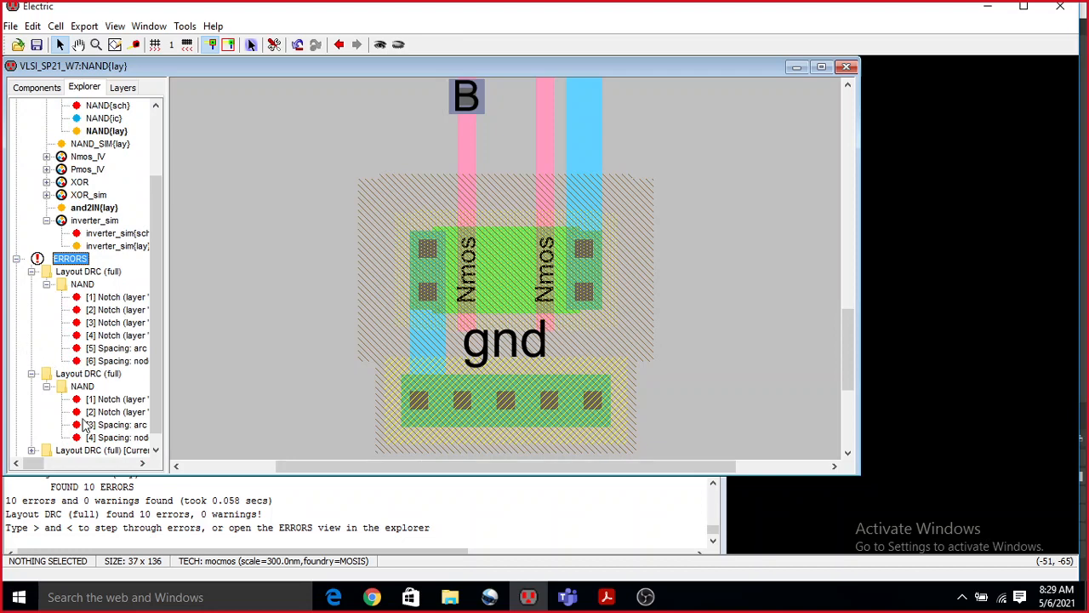
pyautogui.scroll(-1, 83, 427)
pyautogui.click(31, 437)
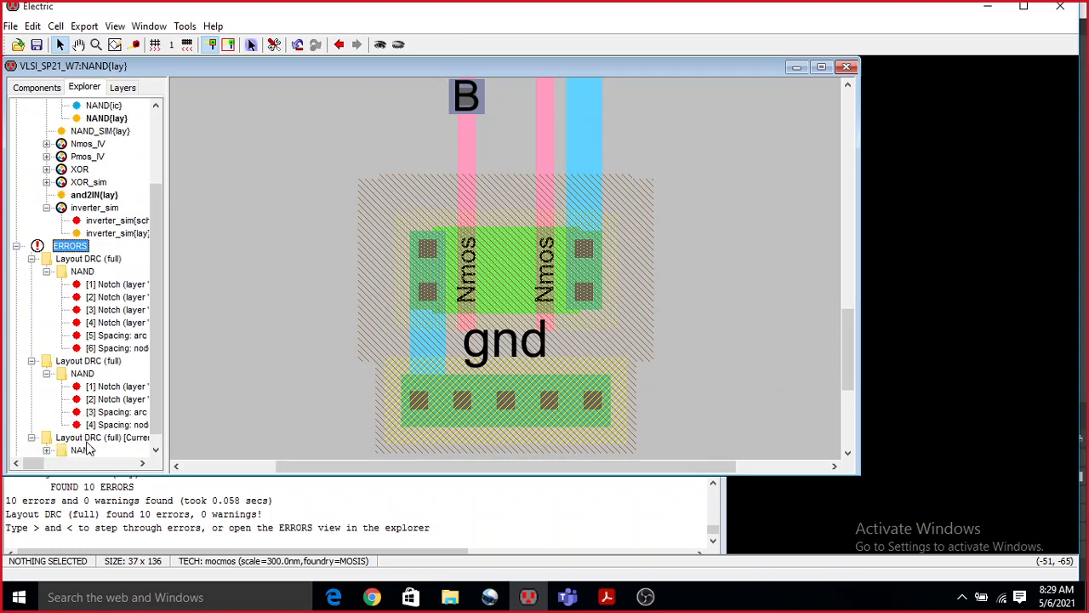
pyautogui.scroll(-1, 90, 447)
pyautogui.click(46, 437)
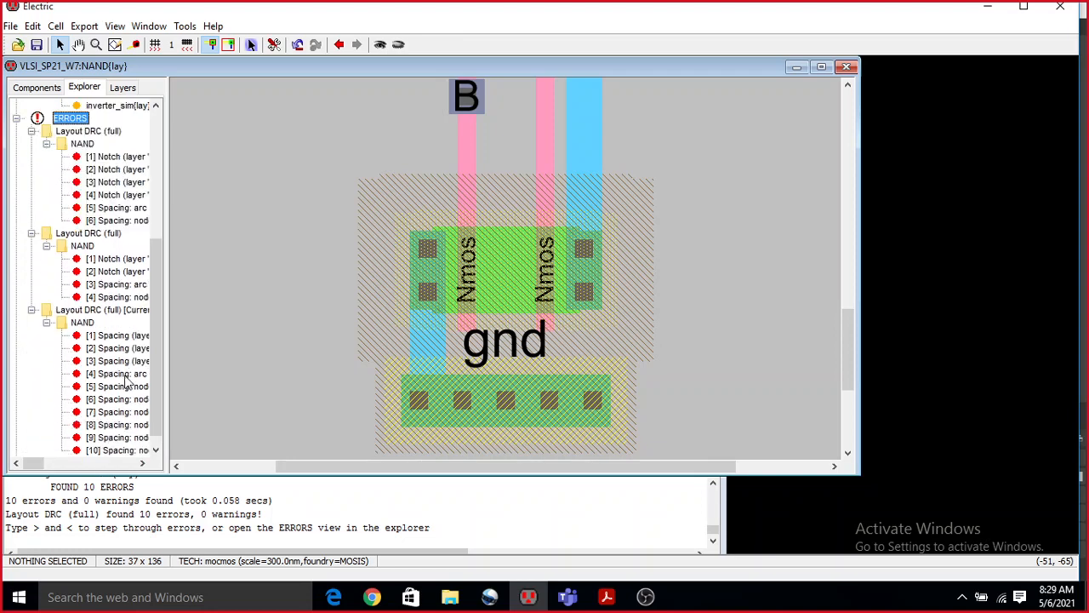
pyautogui.click(127, 337)
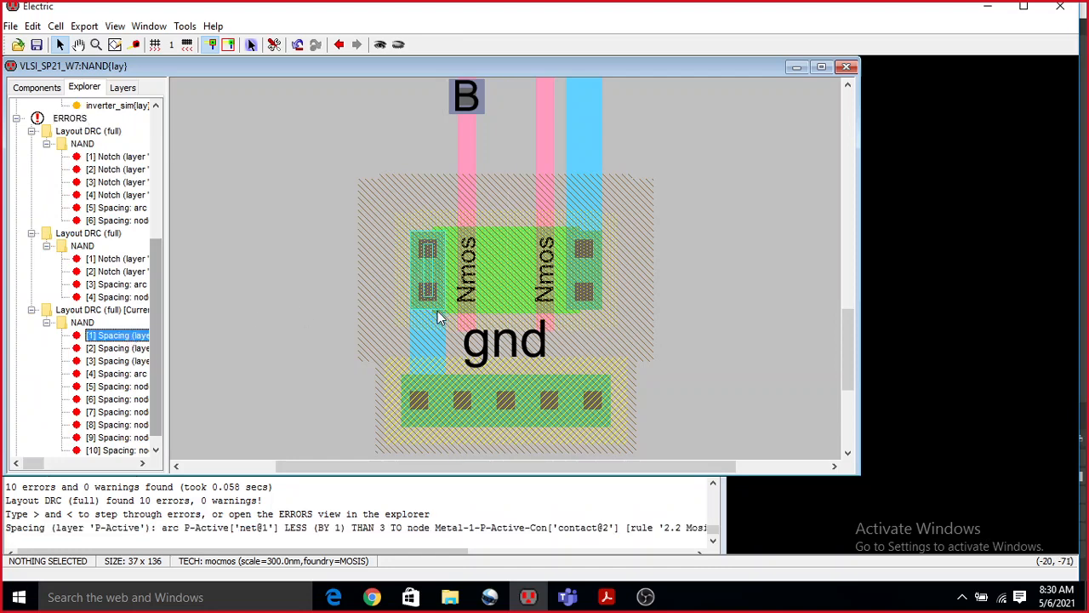
# Examine the highlighted P-Active spacing error around the Pmos transistors below vdd in the NAND layout.
pyautogui.scroll(5, 494, 291)
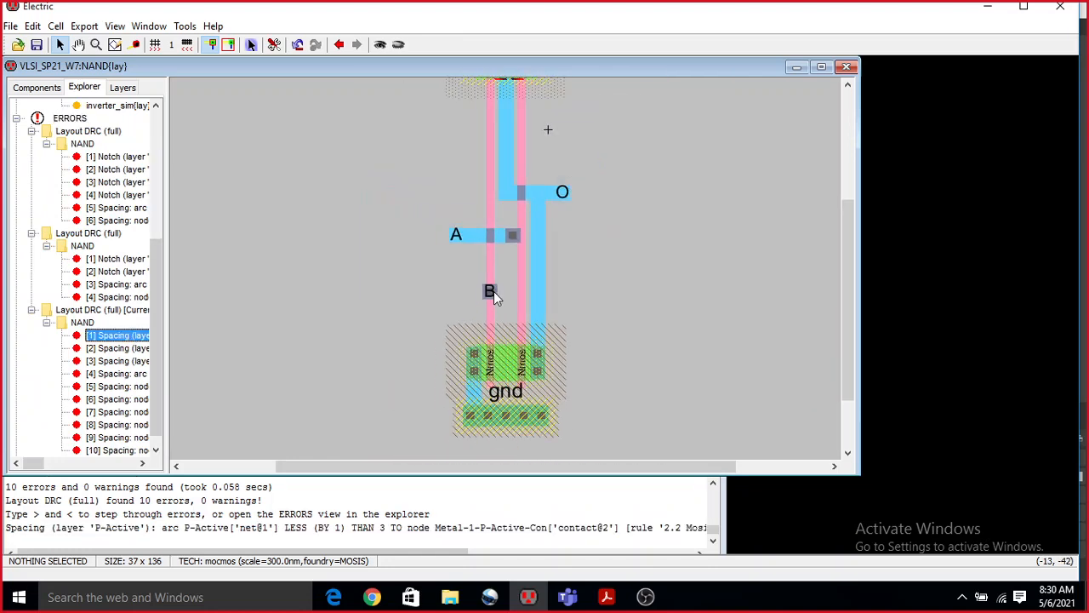
pyautogui.keyDown('ctrl'); pyautogui.scroll(4, 528, 423); pyautogui.keyUp('ctrl')
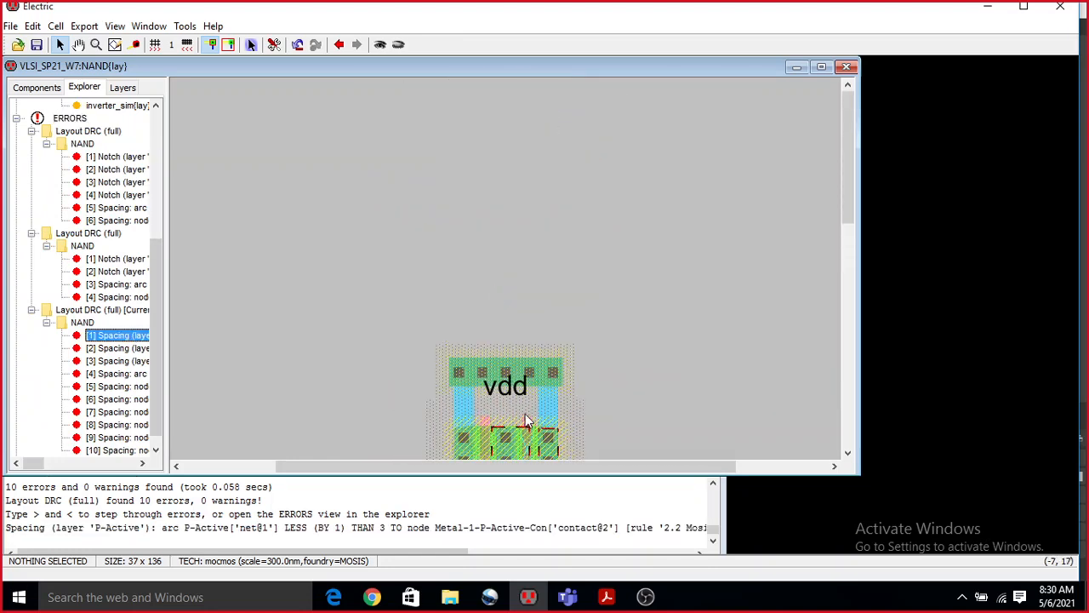
pyautogui.keyDown('ctrl'); pyautogui.scroll(5, 535, 368); pyautogui.keyUp('ctrl')
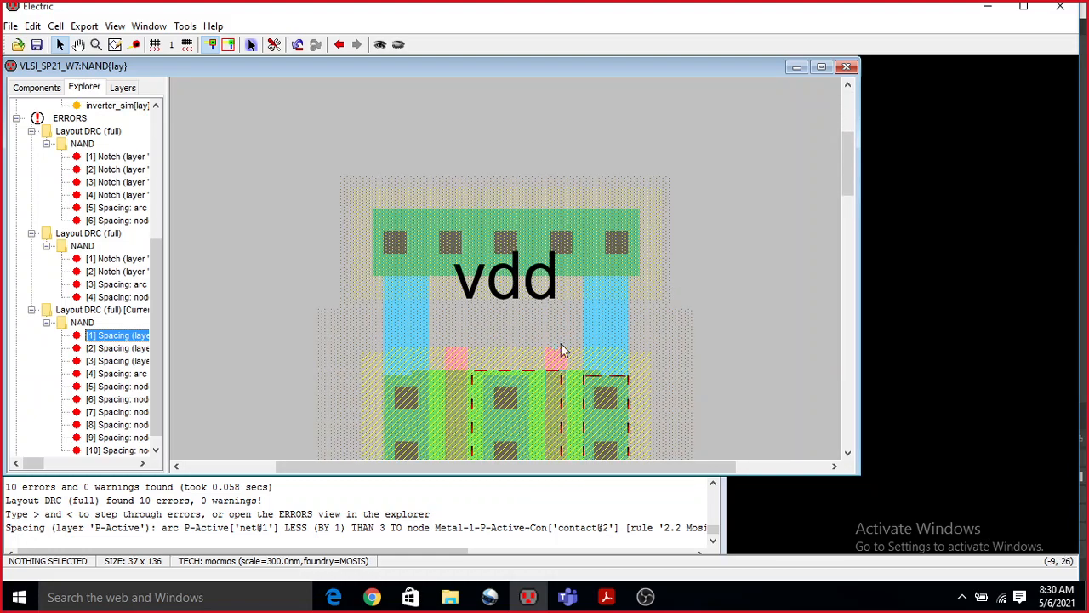
pyautogui.keyDown('ctrl'); pyautogui.scroll(1, 545, 335); pyautogui.keyUp('ctrl')
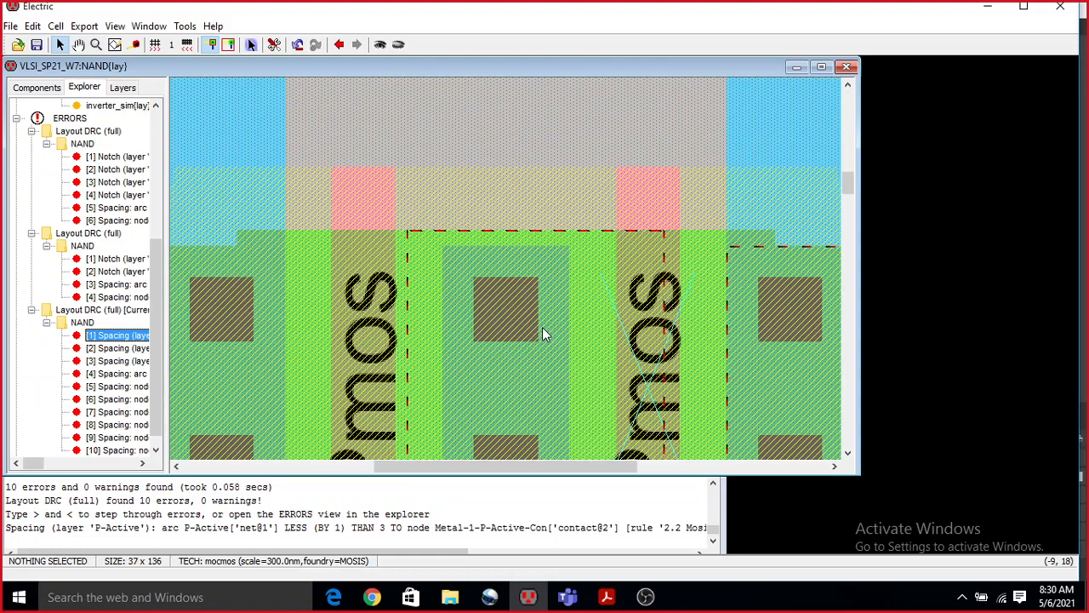
pyautogui.keyDown('ctrl'); pyautogui.scroll(-2, 545, 334); pyautogui.keyUp('ctrl')
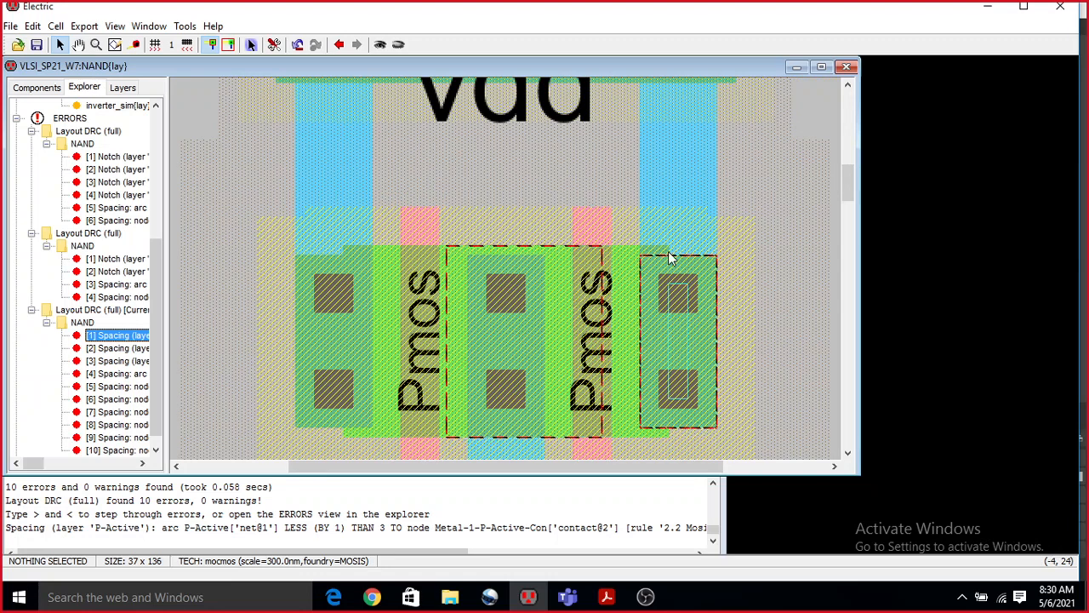
pyautogui.keyDown('ctrl'); pyautogui.scroll(-1, 540, 265); pyautogui.keyUp('ctrl')
pyautogui.keyDown('ctrl'); pyautogui.scroll(-1, 539, 265); pyautogui.keyUp('ctrl')
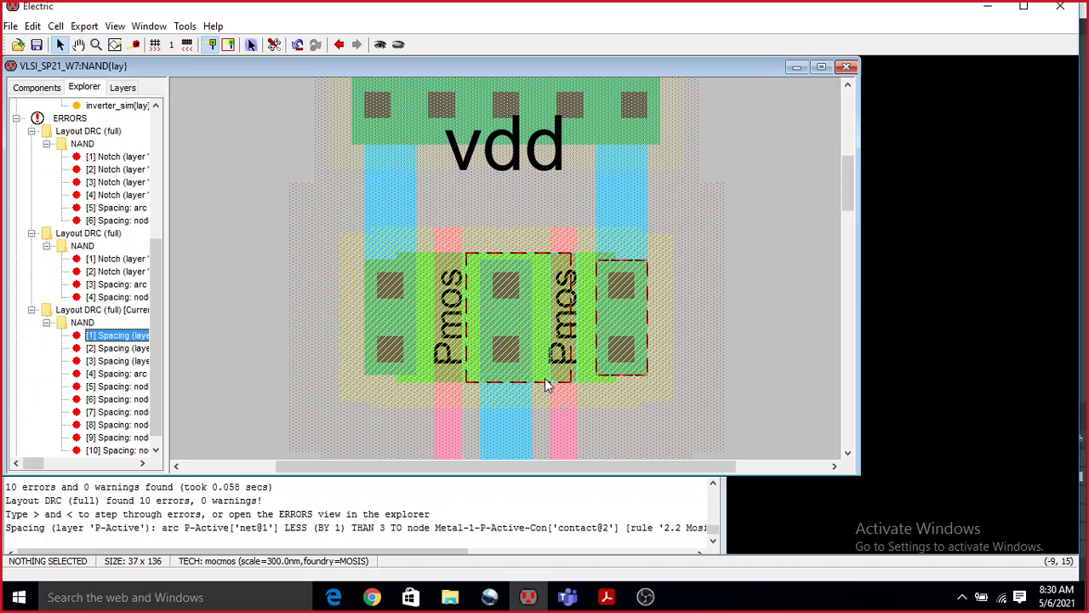
# Select each of the two Pmos transistors in the NAND layout in turn and inspect their connections down to the Nmos side.
pyautogui.click(538, 373)
pyautogui.click(536, 294)
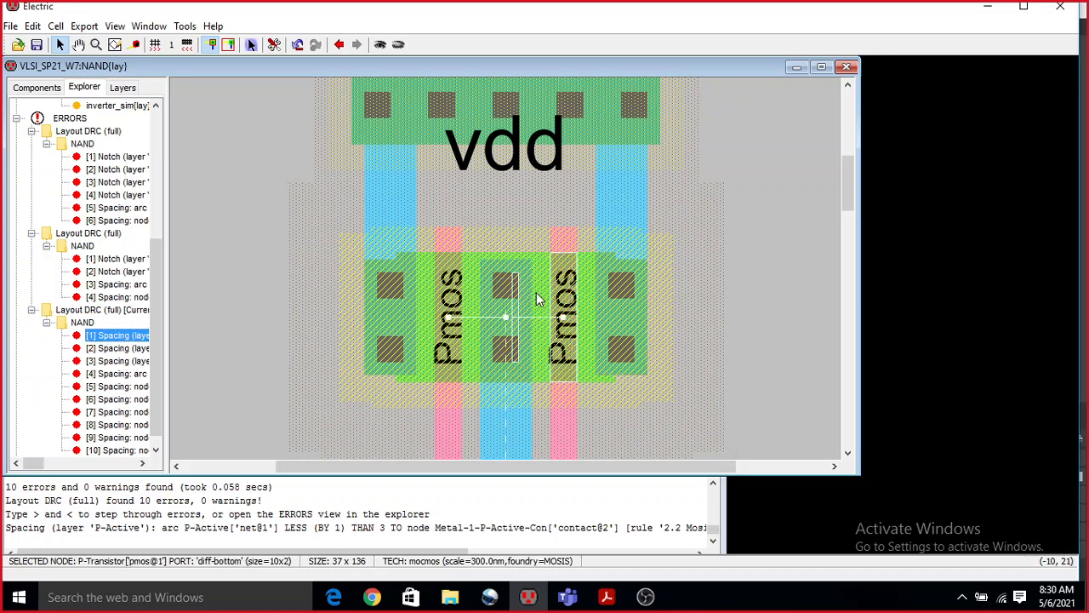
pyautogui.click(470, 263)
pyautogui.click(506, 199)
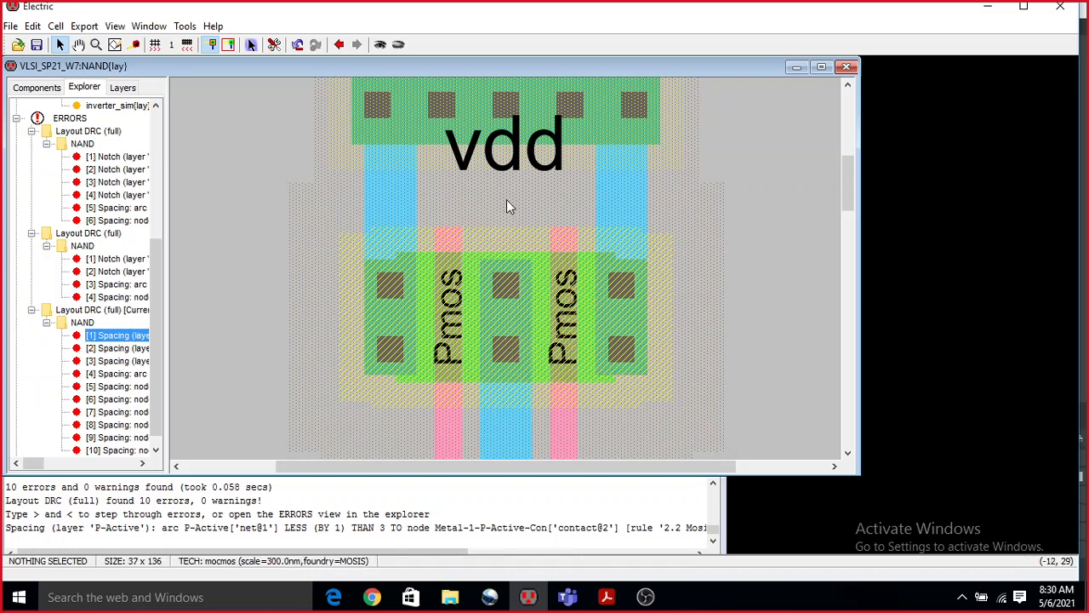
pyautogui.keyDown('ctrl'); pyautogui.scroll(-1, 497, 208); pyautogui.keyUp('ctrl')
pyautogui.click(484, 330)
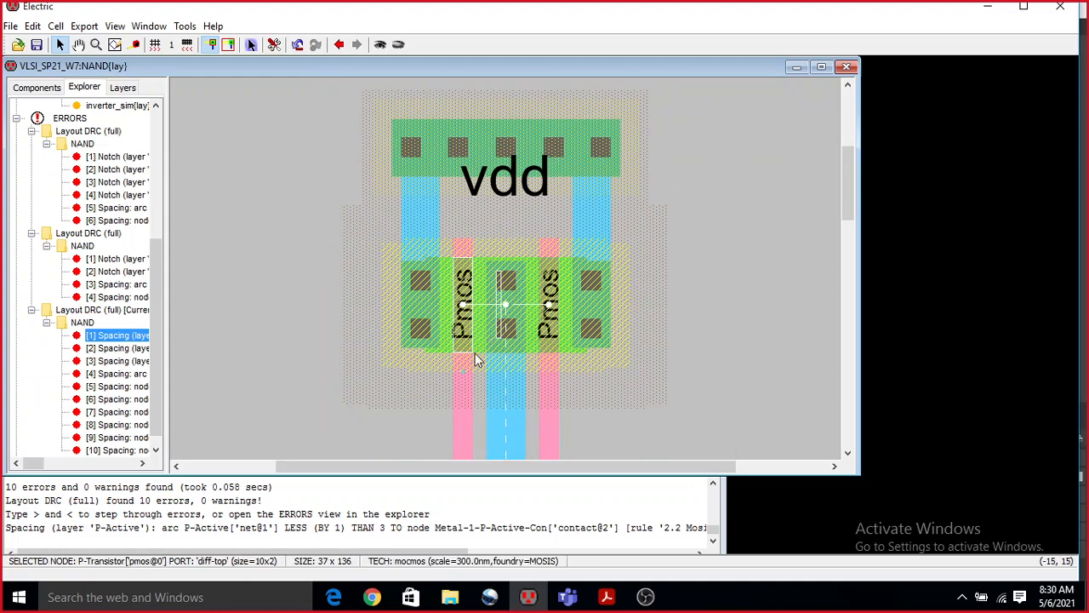
pyautogui.keyDown('ctrl'); pyautogui.scroll(-1, 378, 342); pyautogui.keyUp('ctrl')
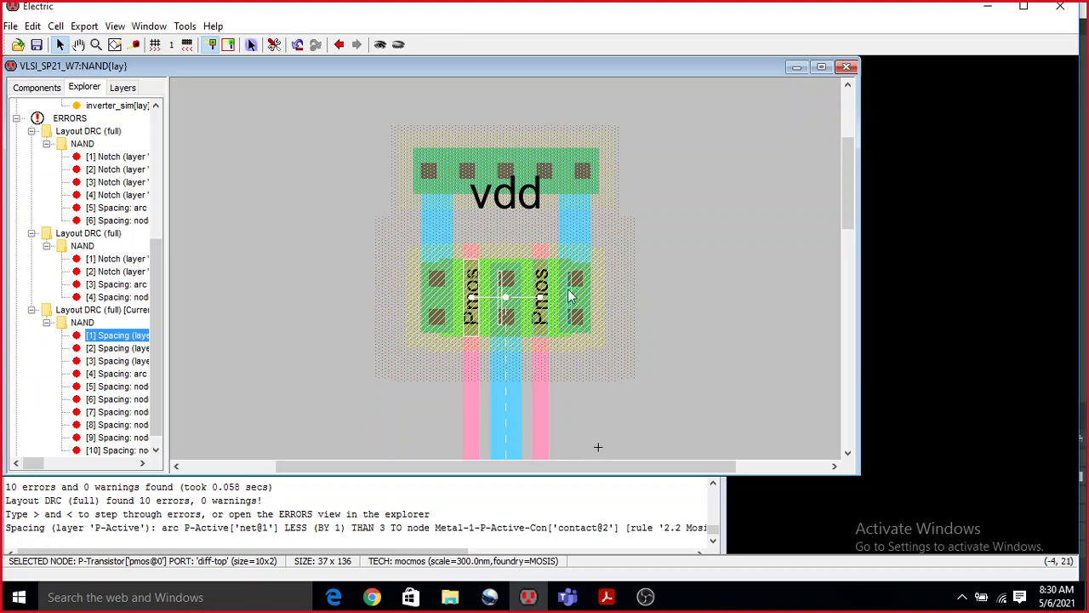
pyautogui.keyDown('ctrl'); pyautogui.scroll(-1, 587, 294); pyautogui.keyUp('ctrl')
pyautogui.scroll(-4, 621, 294)
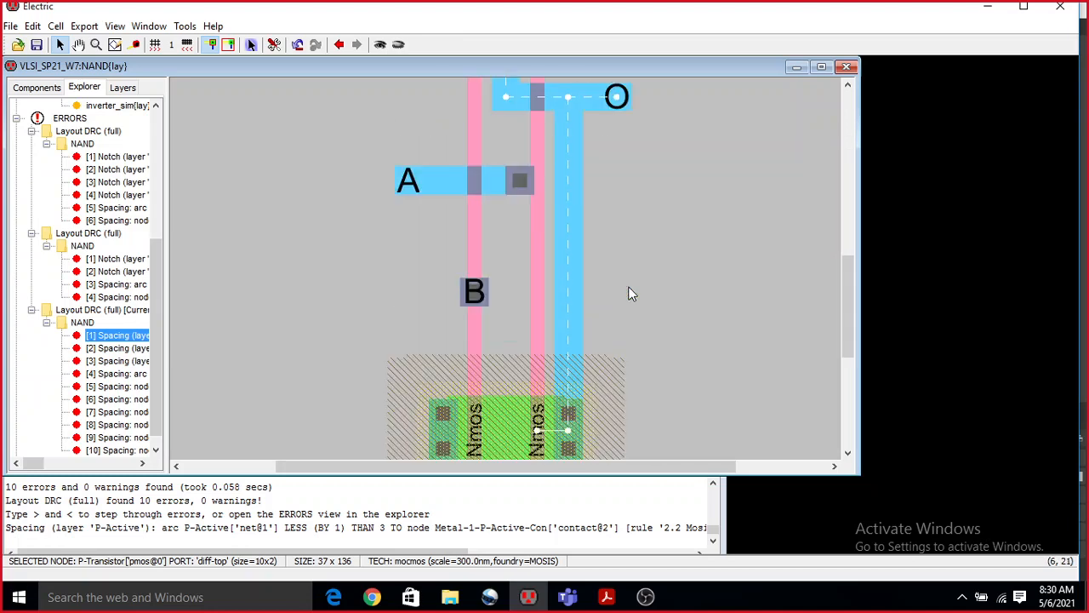
# Collapse the current NAND error list, expand the XOR cell group and open the XOR layout.
pyautogui.click(48, 323)
pyautogui.scroll(-5, 433, 254)
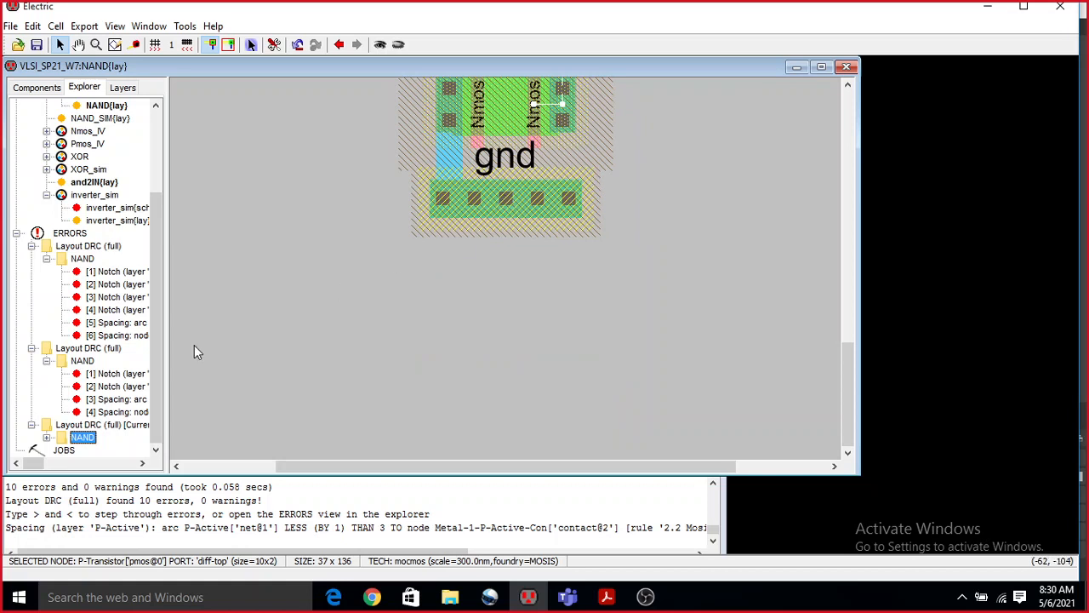
pyautogui.click(47, 157)
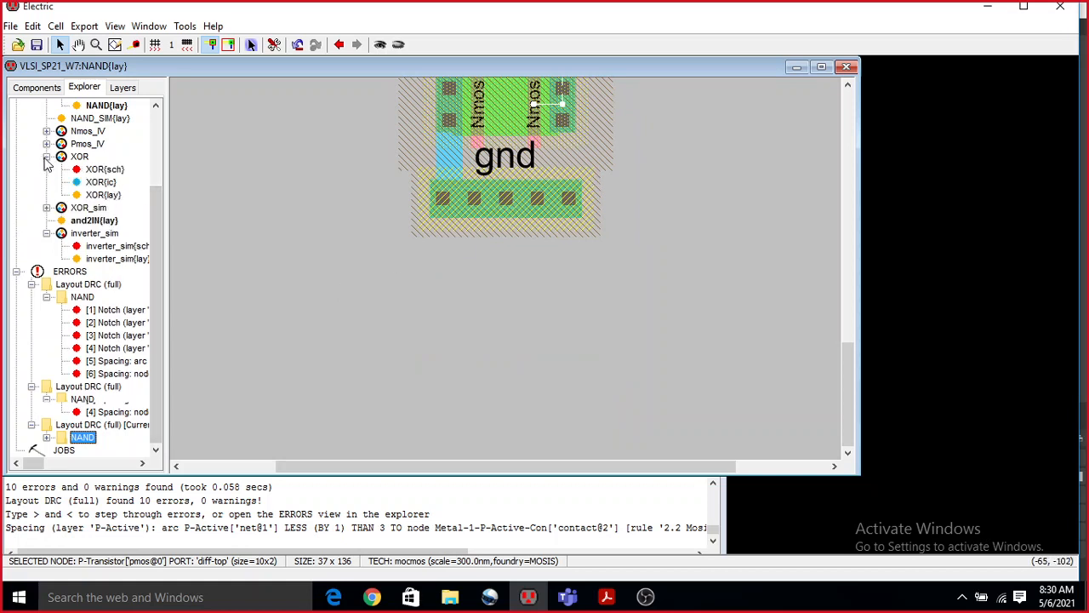
pyautogui.click(107, 207)
pyautogui.doubleClick(104, 195)
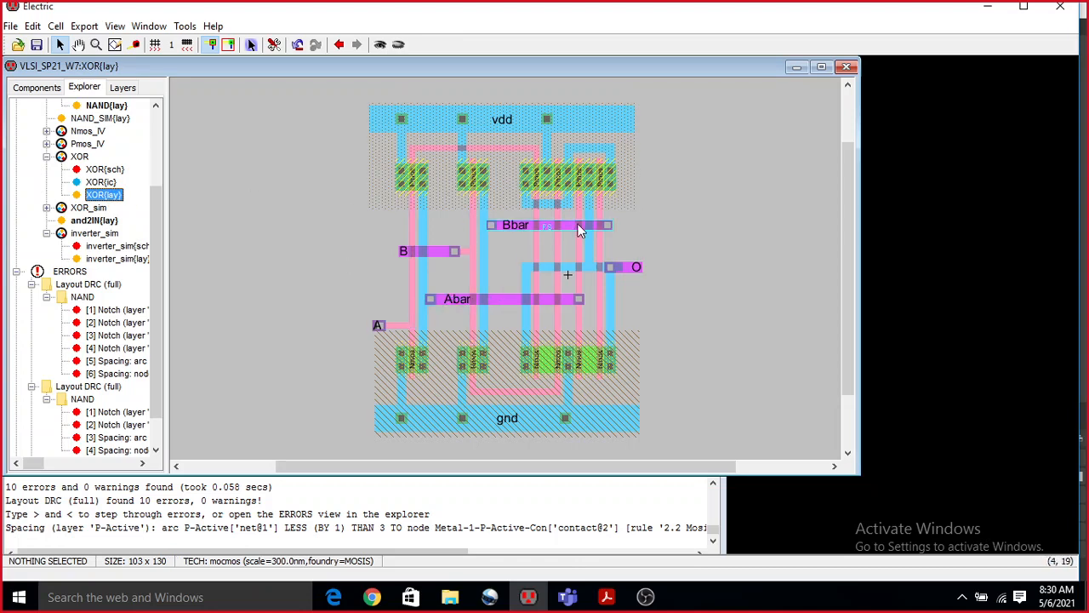
# Run a hierarchical design rule check on the XOR layout.
pyautogui.click(184, 26)
pyautogui.moveTo(207, 45)
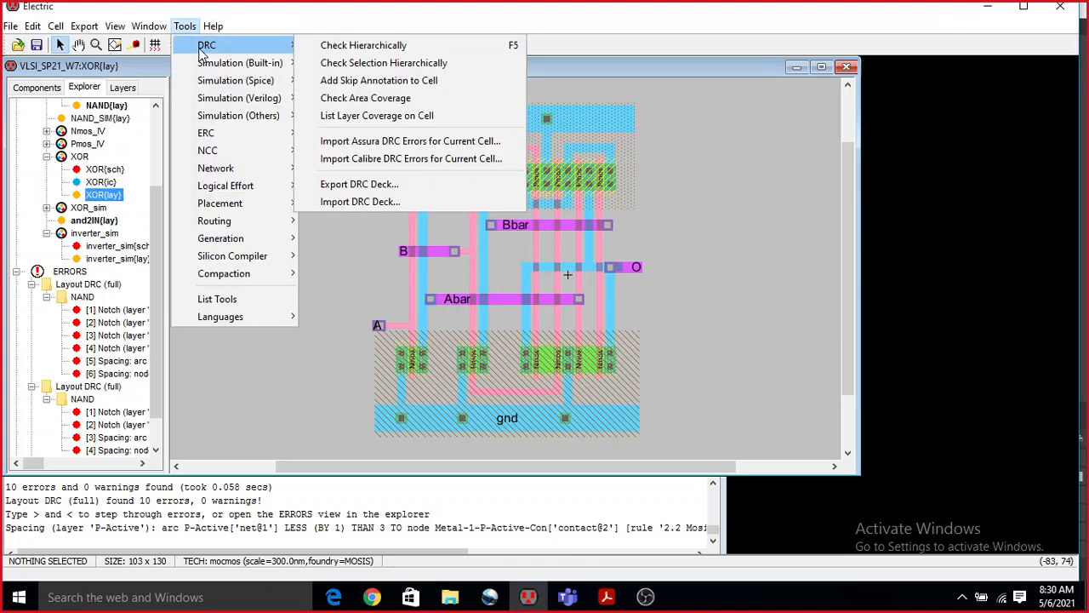
pyautogui.click(429, 48)
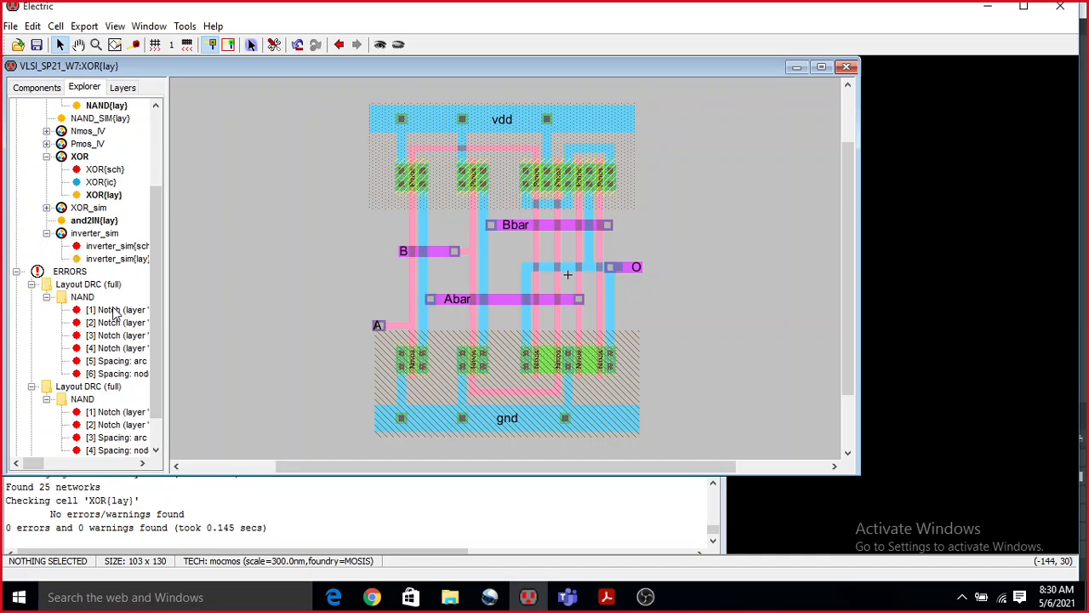
# Delete all the logged DRC errors from the library explorer.
pyautogui.scroll(3, 128, 364)
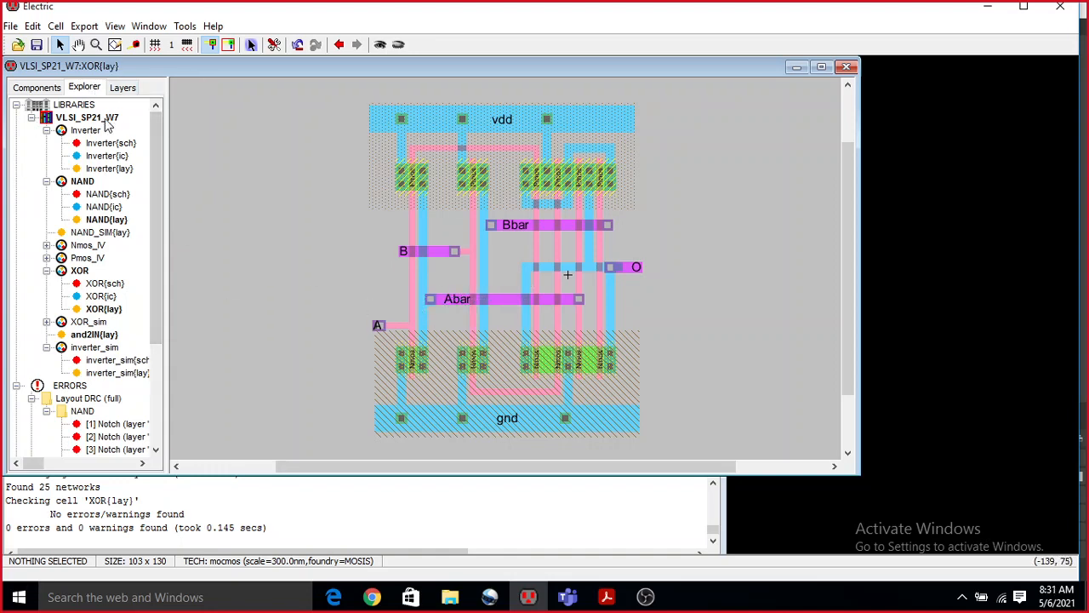
pyautogui.click(37, 87)
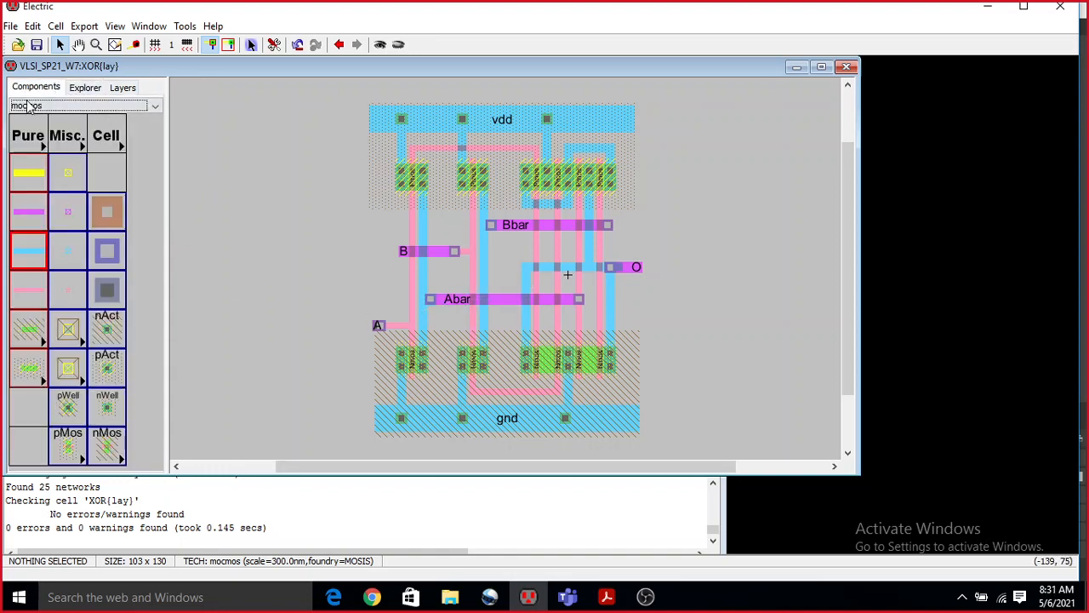
pyautogui.click(85, 87)
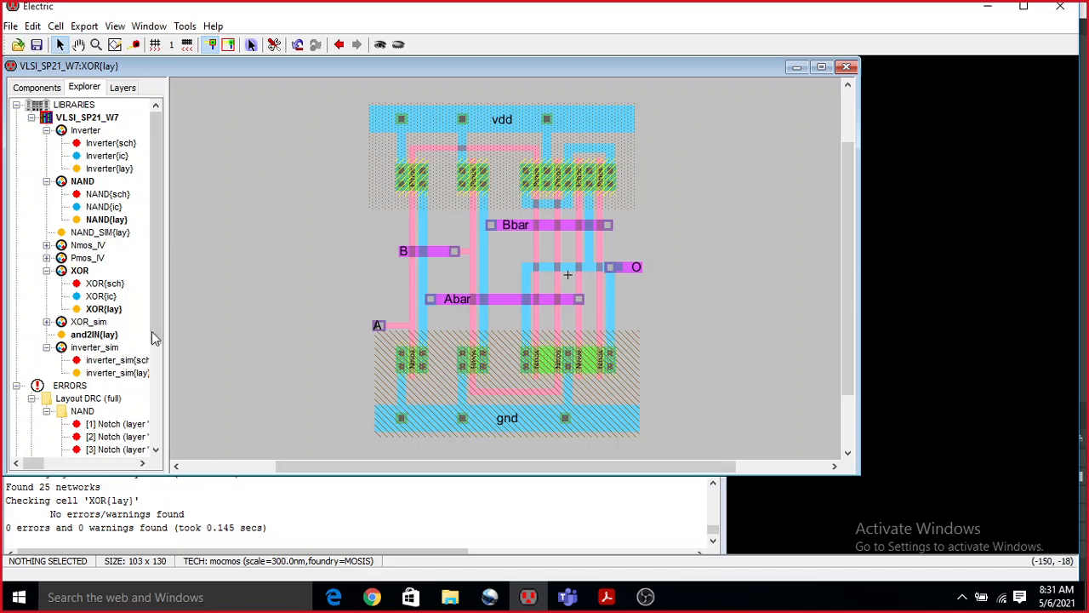
pyautogui.rightClick(74, 386)
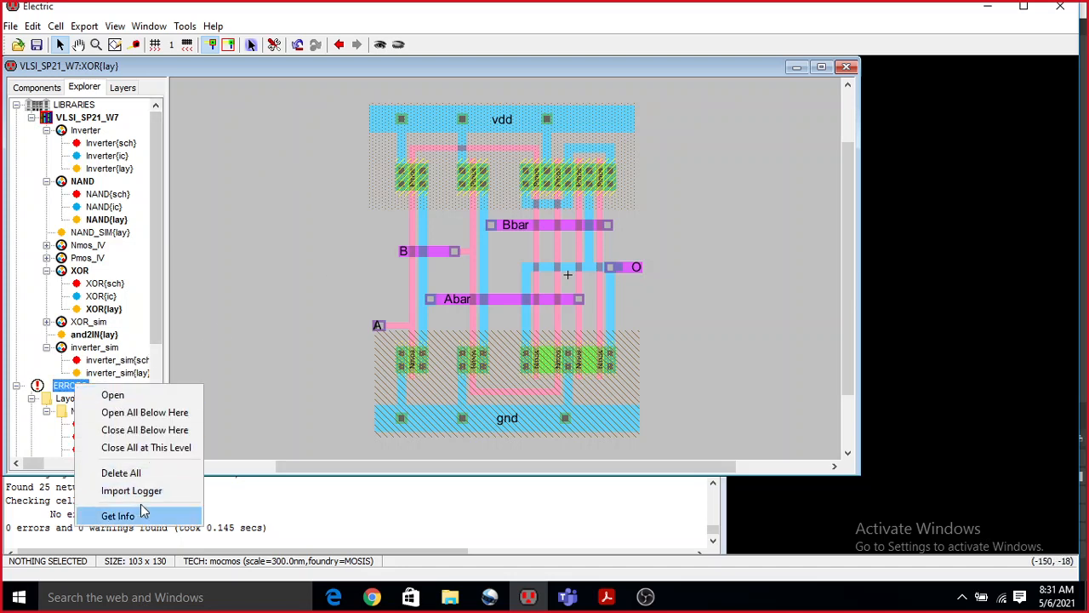
pyautogui.click(137, 472)
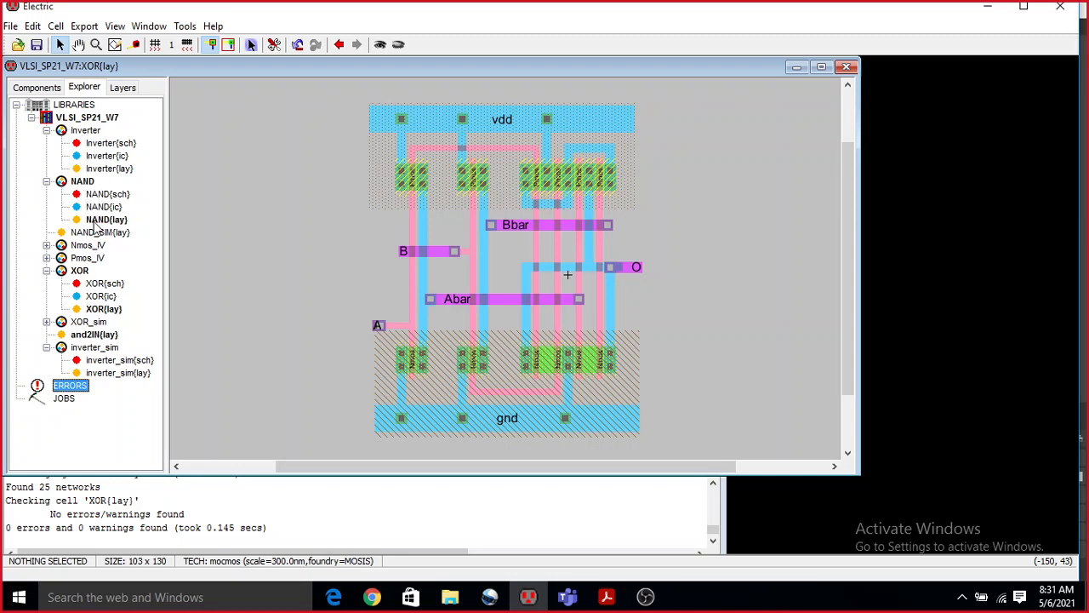
# Open the Inverter layout and run a hierarchical design rule check on it.
pyautogui.doubleClick(109, 168)
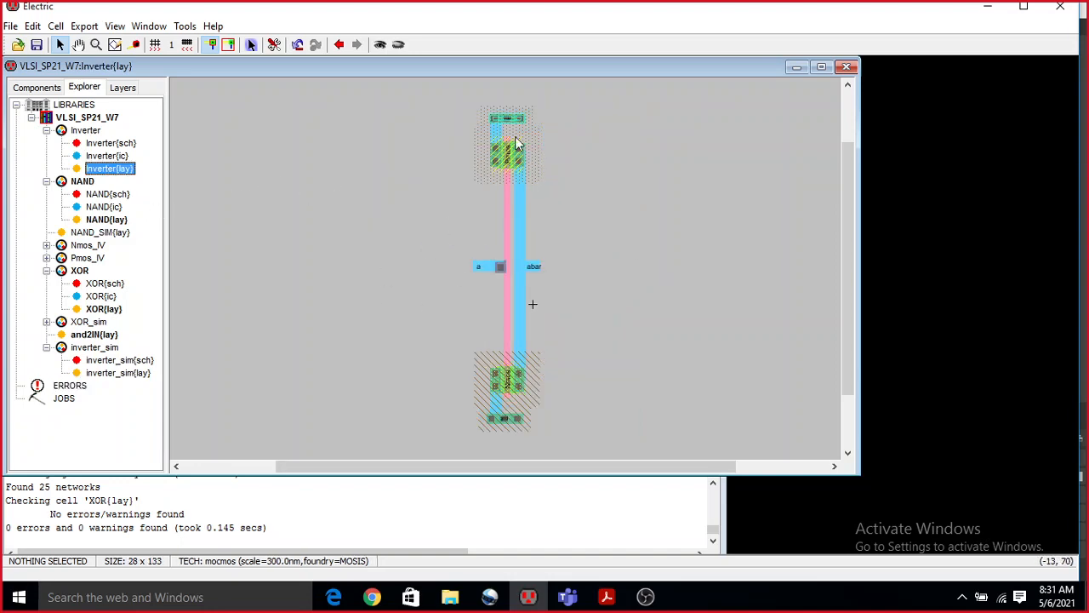
pyautogui.click(185, 26)
pyautogui.moveTo(213, 45)
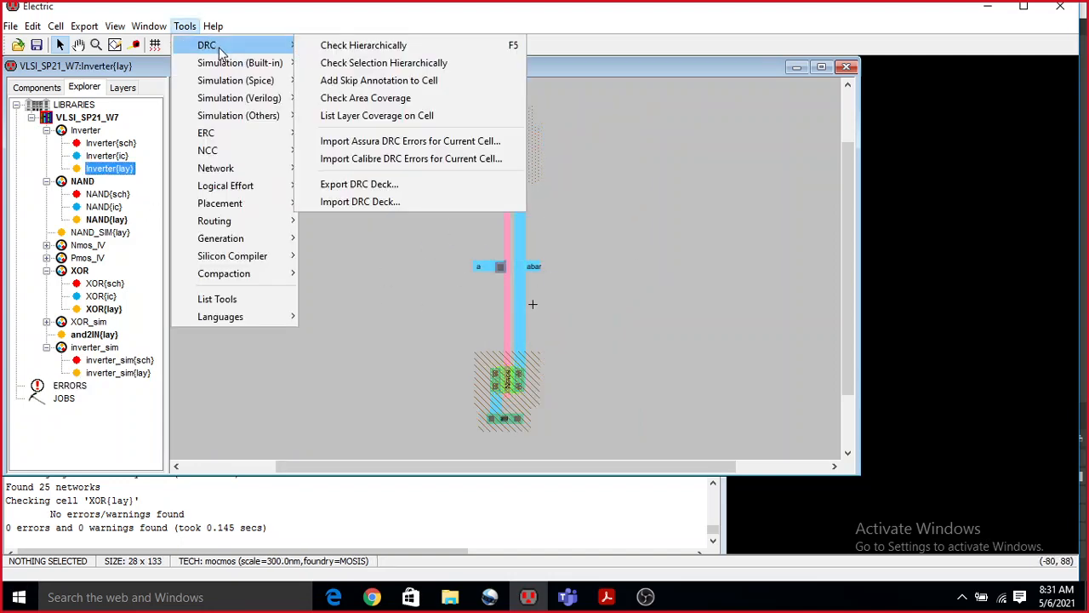
pyautogui.click(357, 45)
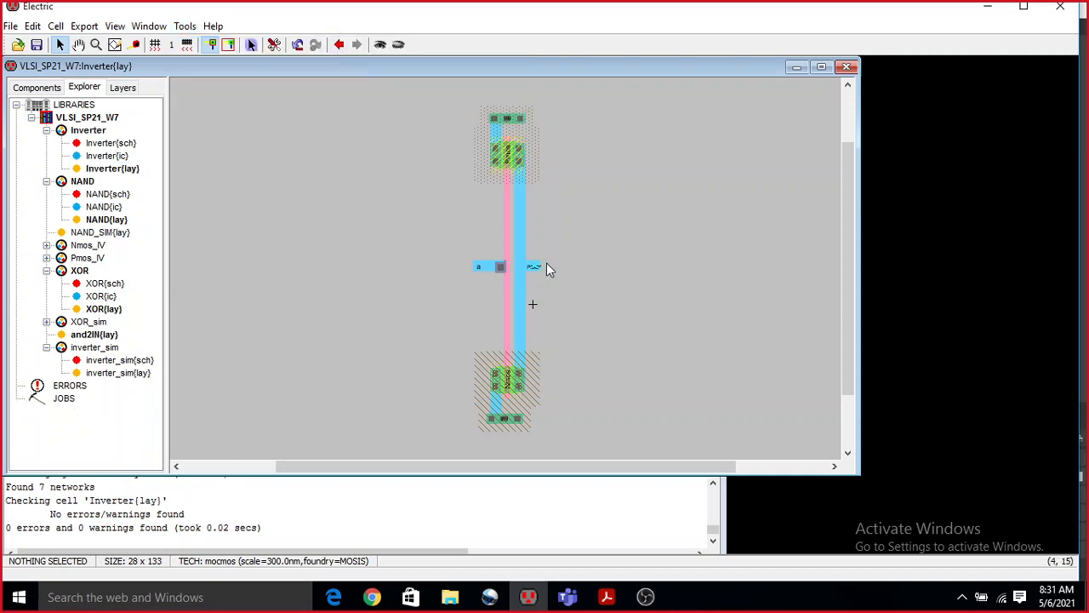
# Collapse the NAND and Inverter cell groups and reopen the XOR layout.
pyautogui.click(47, 182)
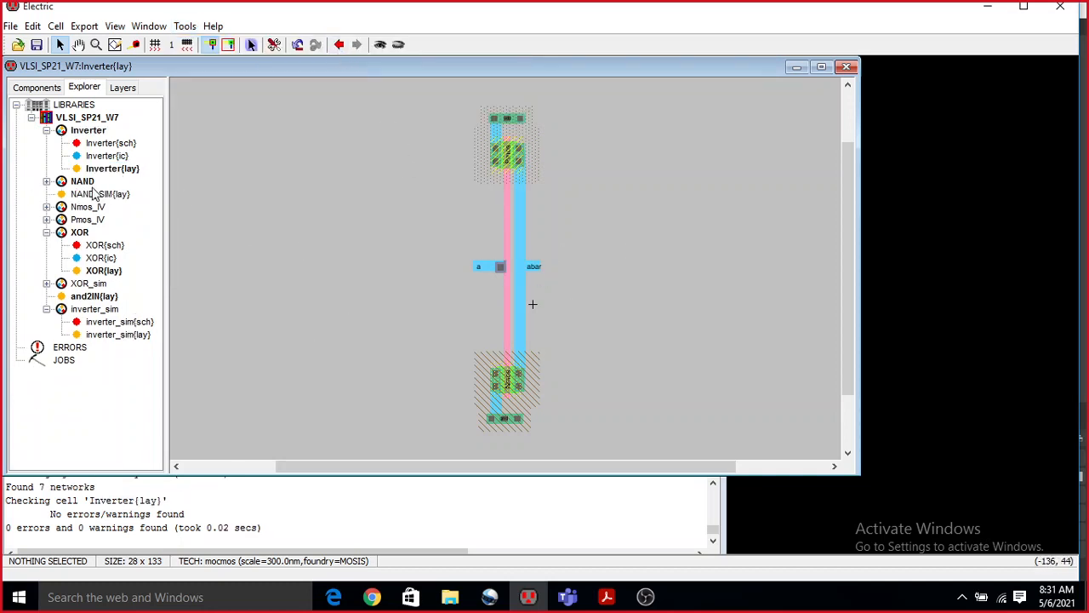
pyautogui.click(84, 182)
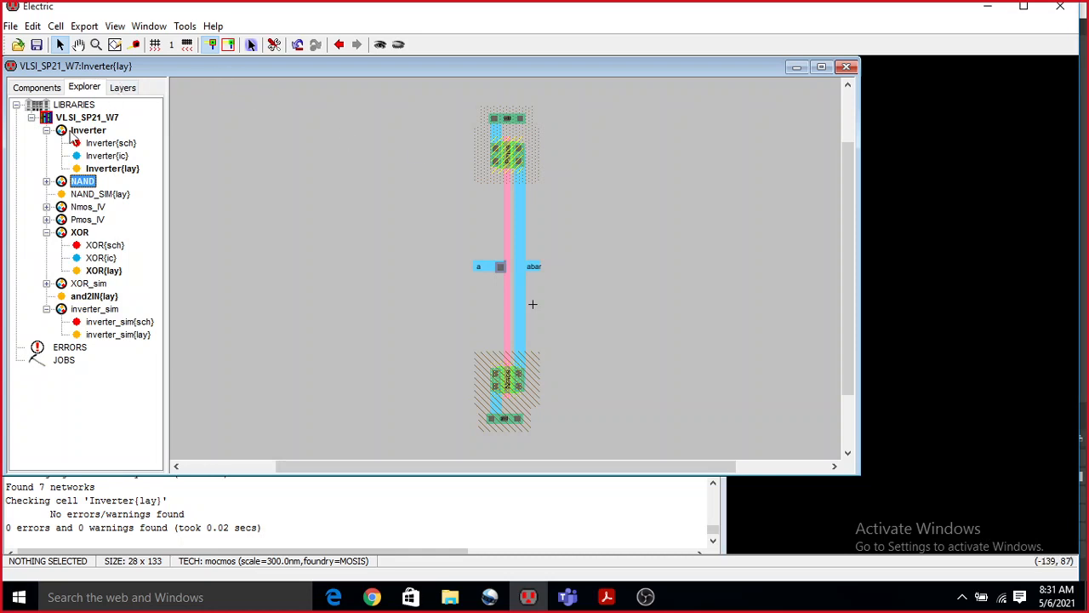
pyautogui.click(46, 130)
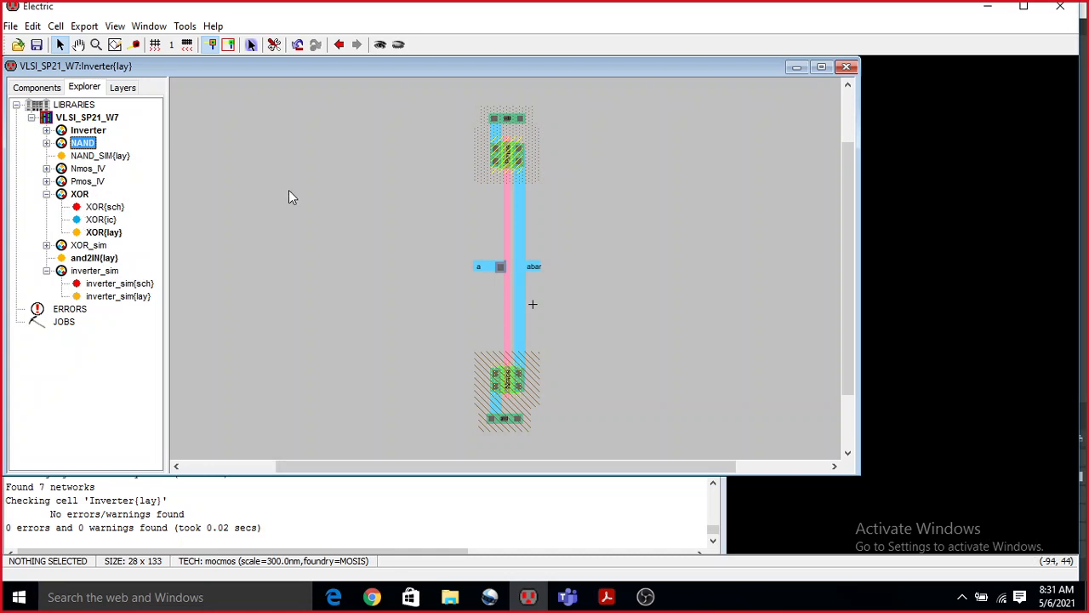
pyautogui.doubleClick(107, 235)
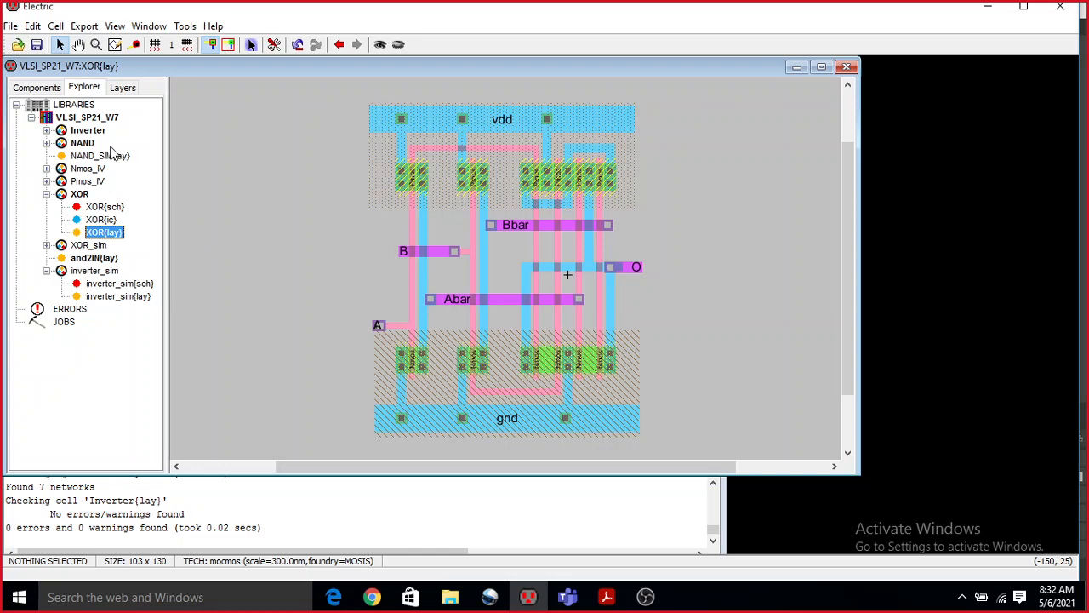
# Delete the and2IN layout cell from the VLSI_SP21_W7 library.
pyautogui.click(82, 270)
pyautogui.click(90, 257)
pyautogui.rightClick(90, 257)
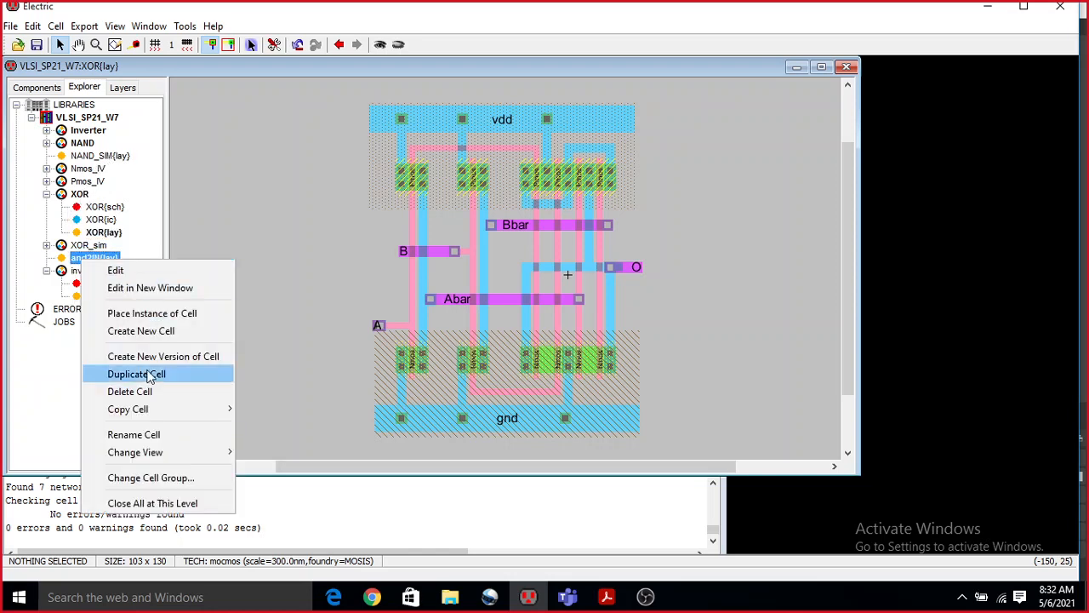
pyautogui.click(132, 391)
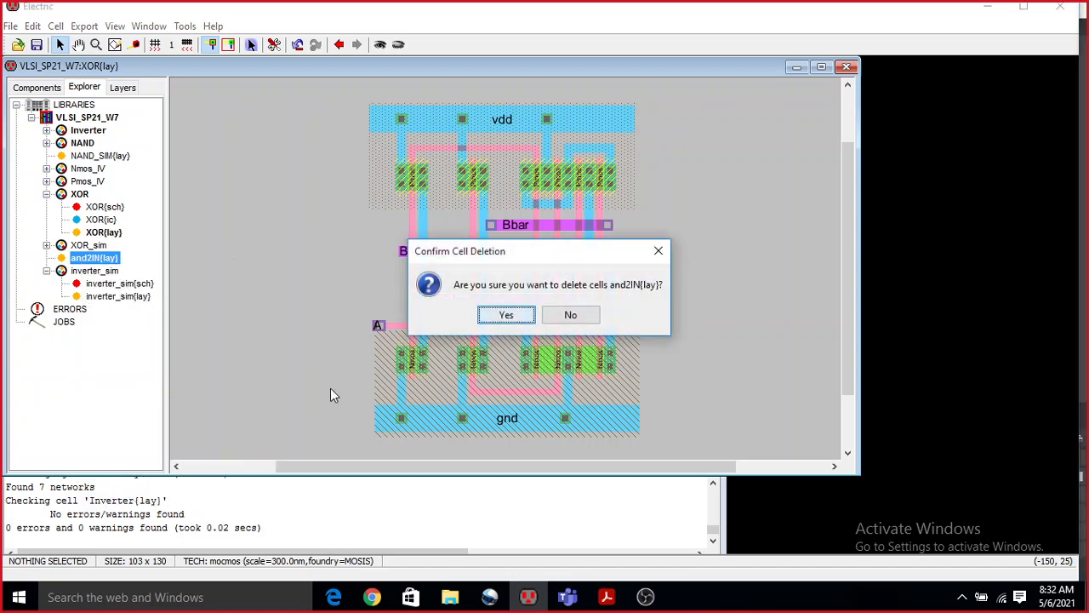
pyautogui.click(495, 316)
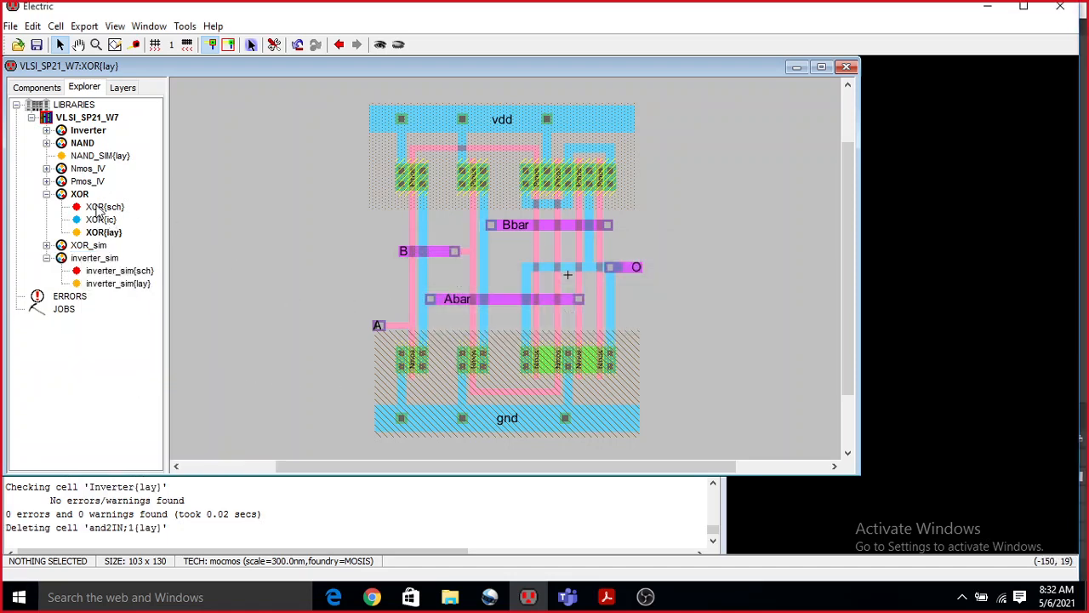
# Collapse the XOR and inverter_sim groups and create a mocmos layout cell named XNOR in the VLSI_SP21_W7 library.
pyautogui.click(47, 194)
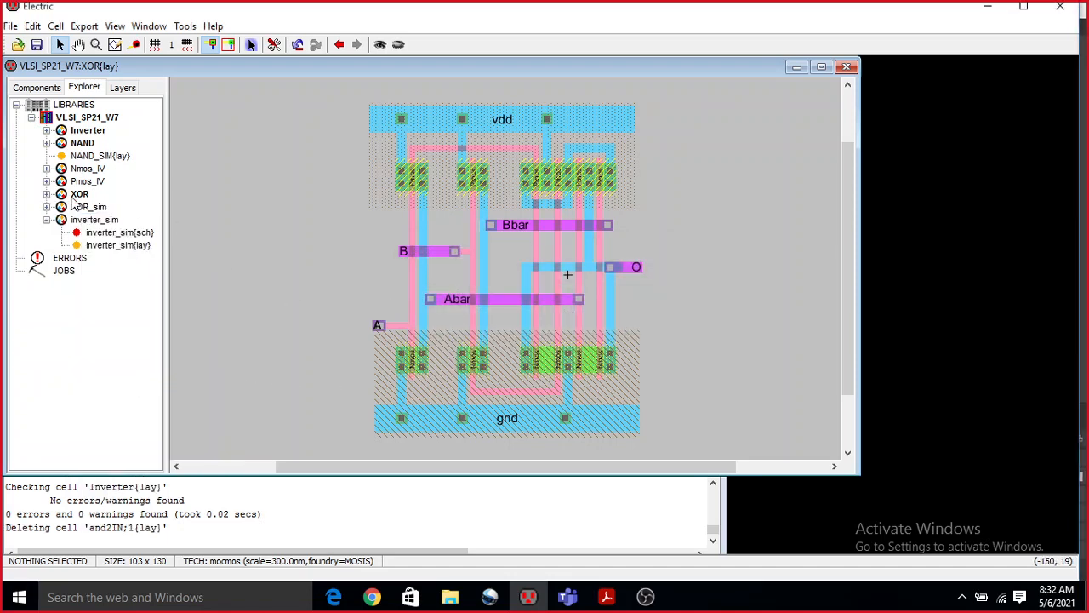
pyautogui.click(79, 194)
pyautogui.click(85, 131)
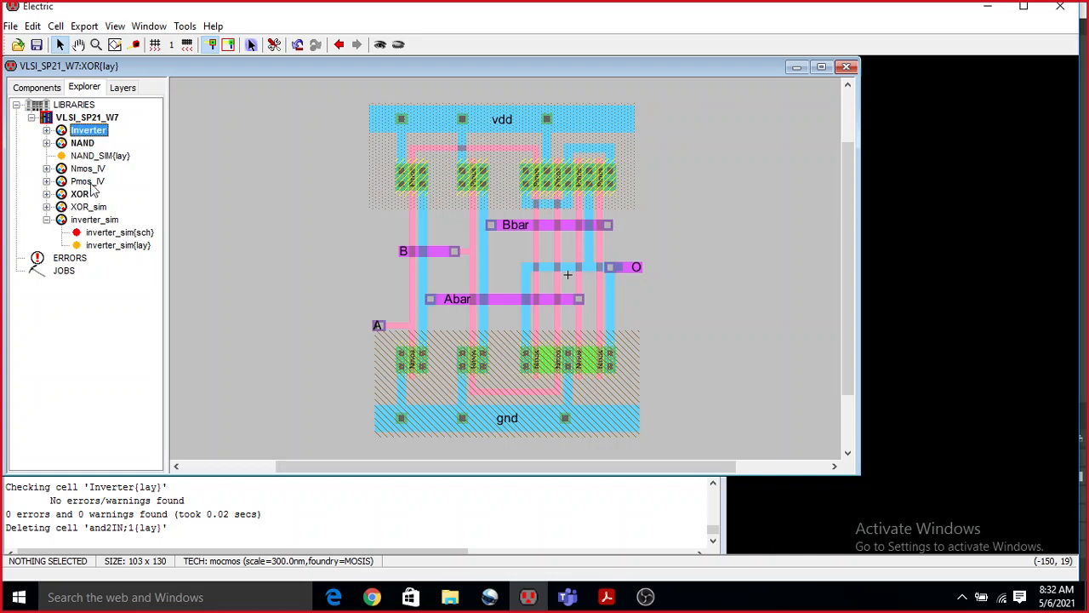
pyautogui.click(46, 219)
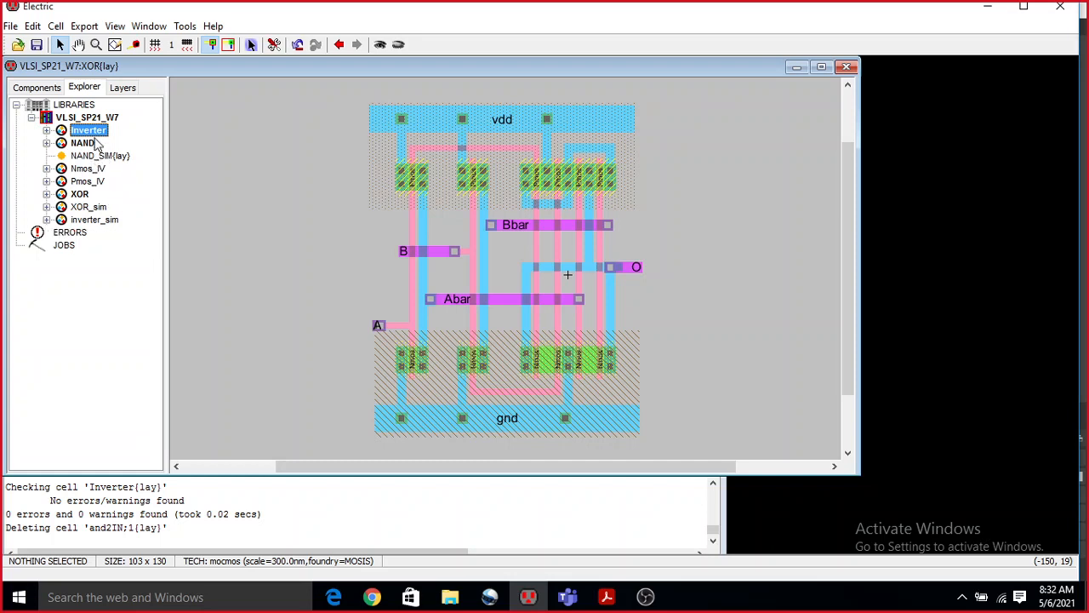
pyautogui.rightClick(78, 120)
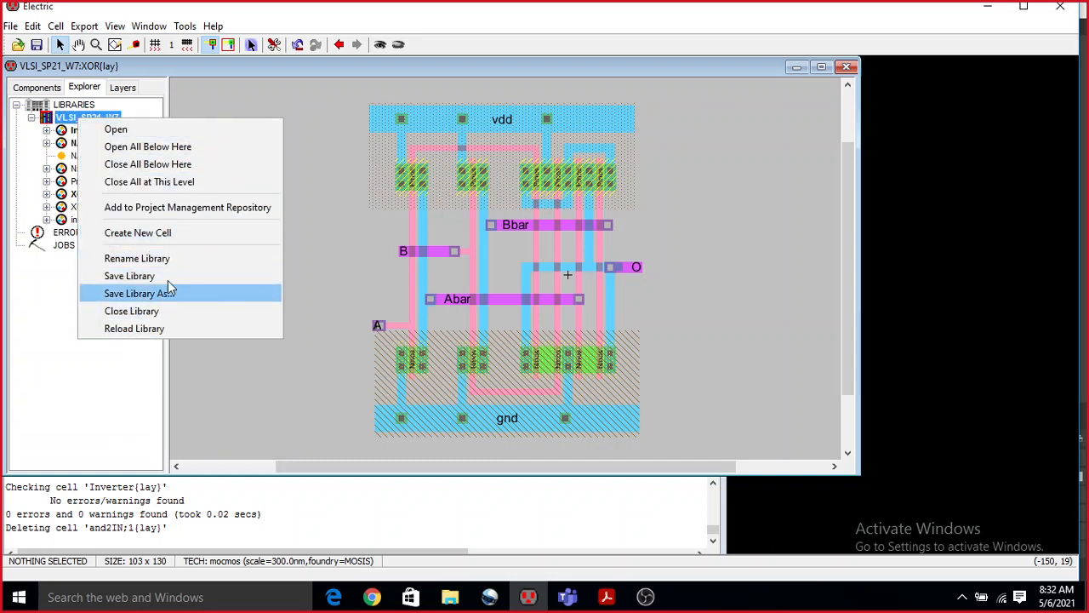
pyautogui.click(137, 232)
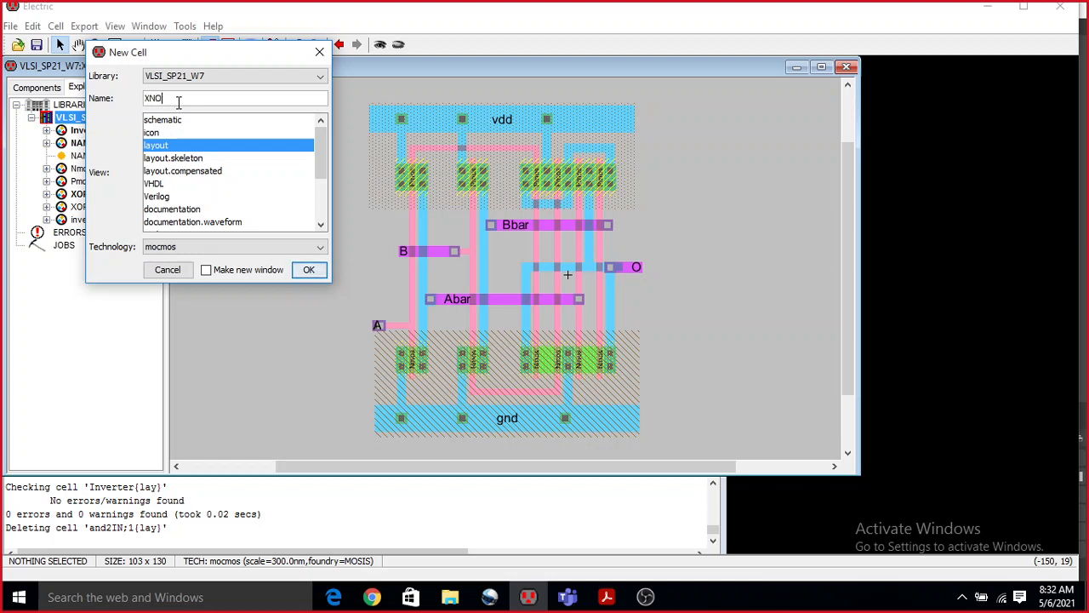
pyautogui.click(308, 270)
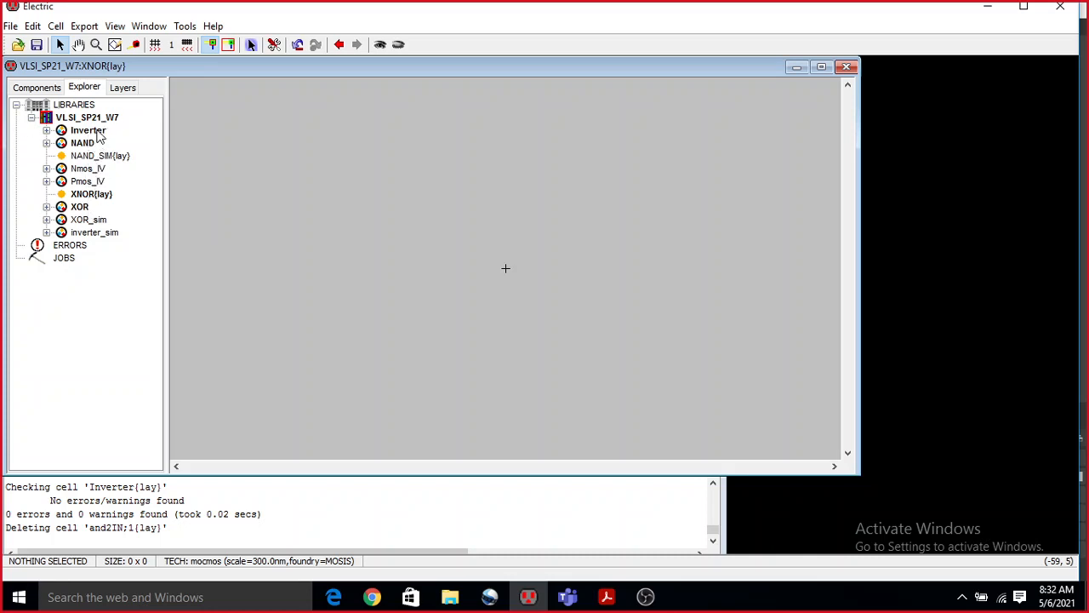
# Place an instance of the XOR layout in the XNOR cell and an Inverter layout instance beside its output side.
pyautogui.click(85, 195)
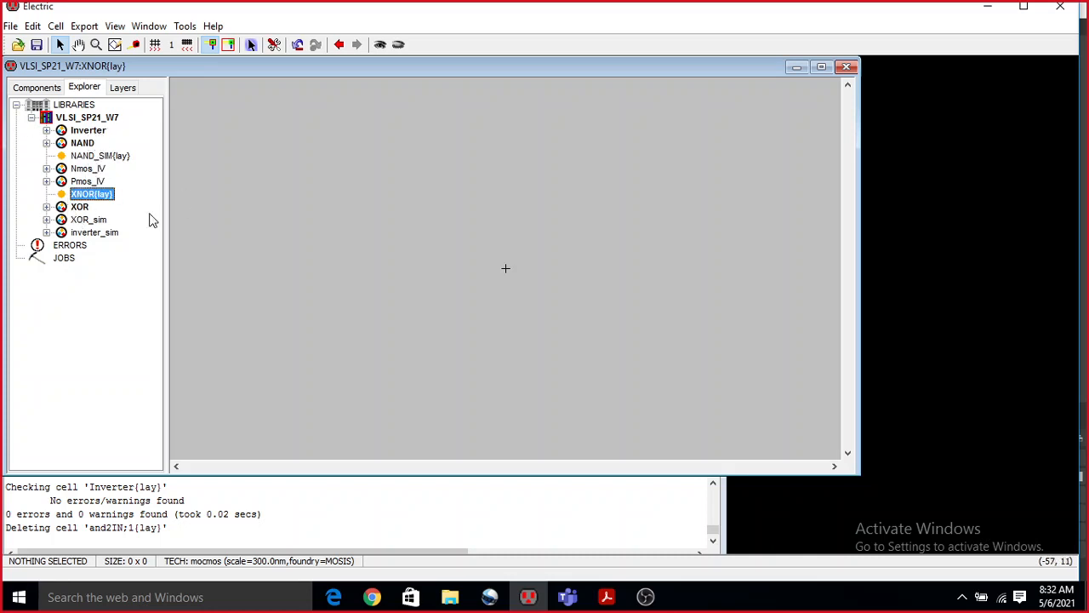
pyautogui.click(46, 207)
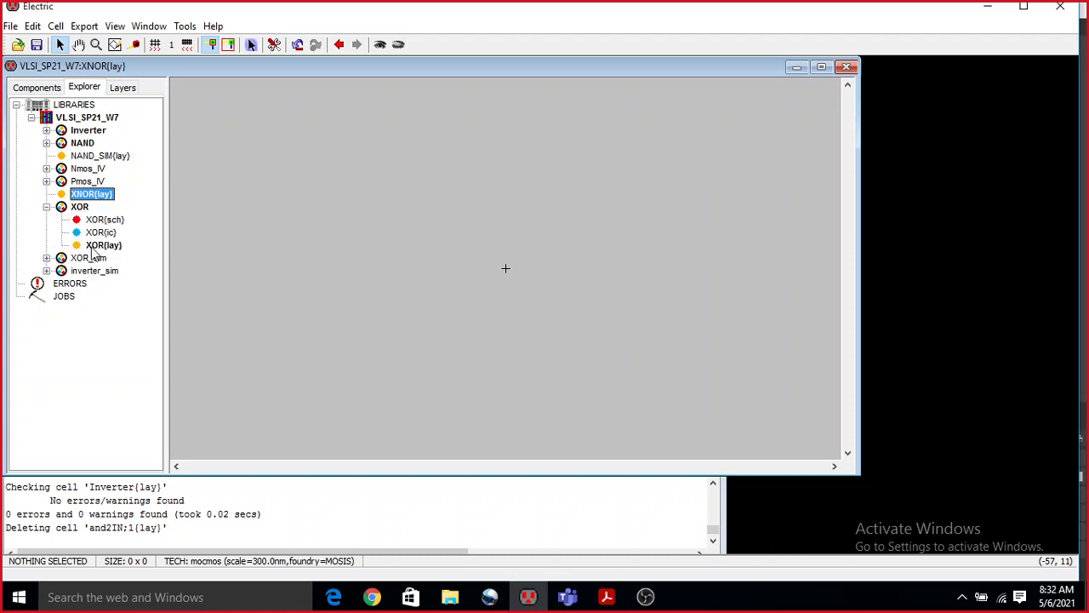
pyautogui.moveTo(92, 250); pyautogui.dragTo(457, 277)
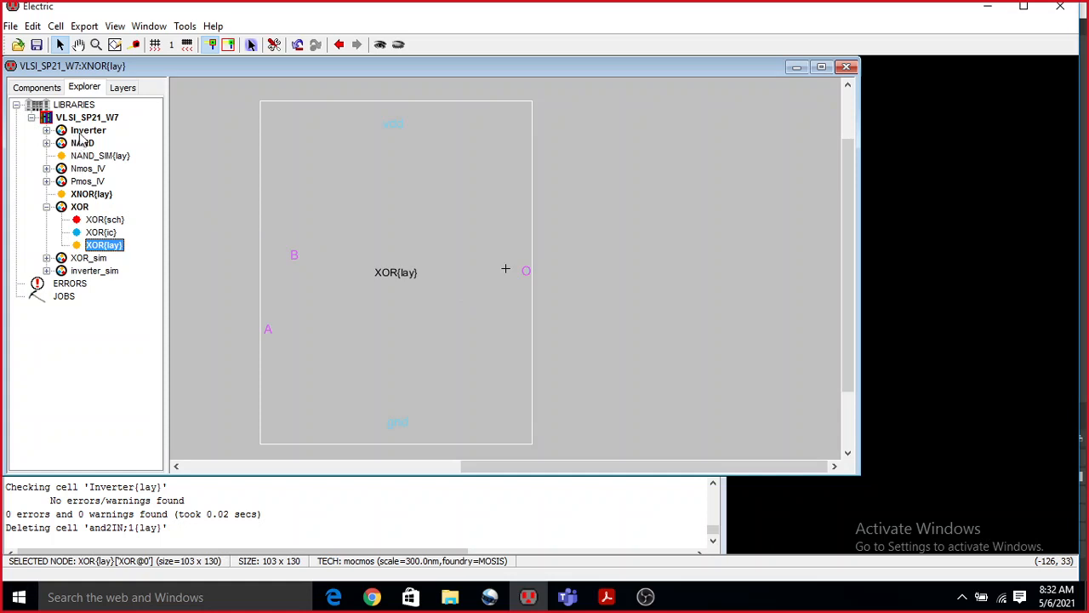
pyautogui.click(83, 131)
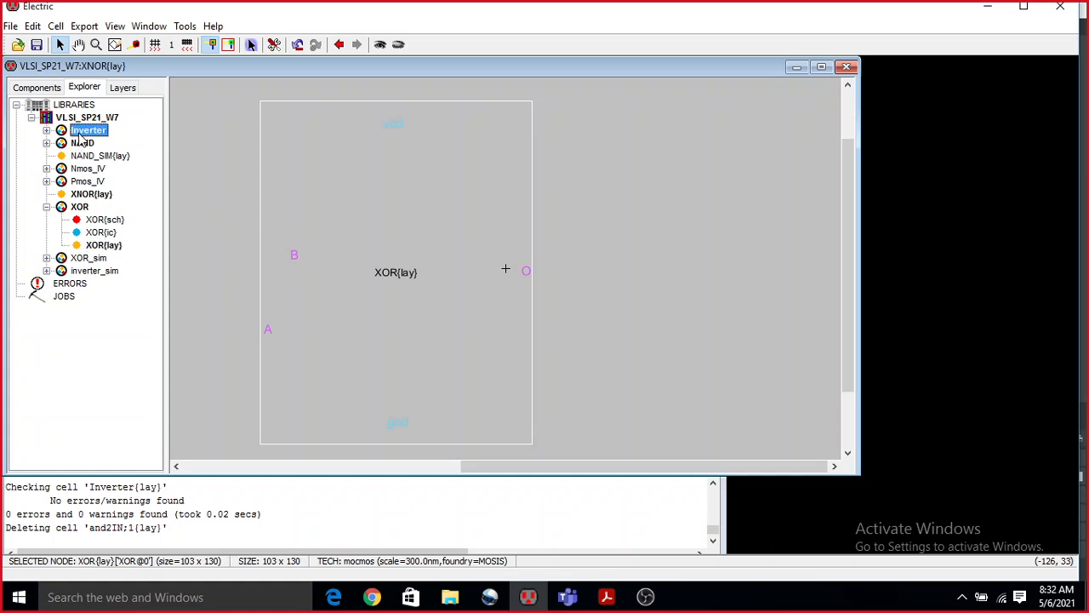
pyautogui.click(47, 130)
pyautogui.moveTo(106, 173); pyautogui.dragTo(634, 305)
pyautogui.click(707, 285)
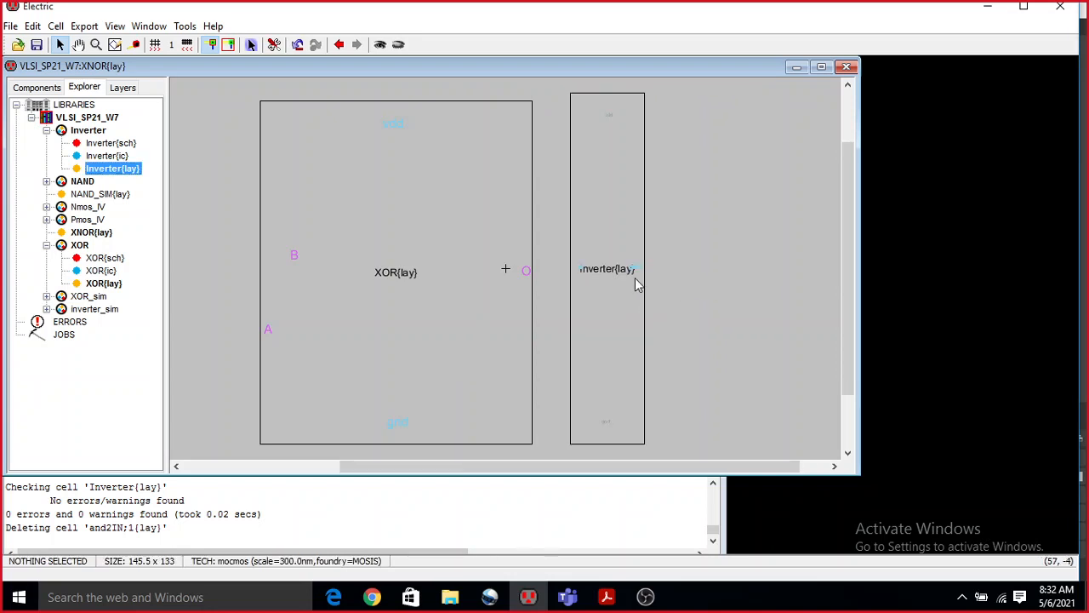
# Wire the XOR instance's output O to the Inverter's input a and shift the Inverter instance slightly downward.
pyautogui.click(521, 271)
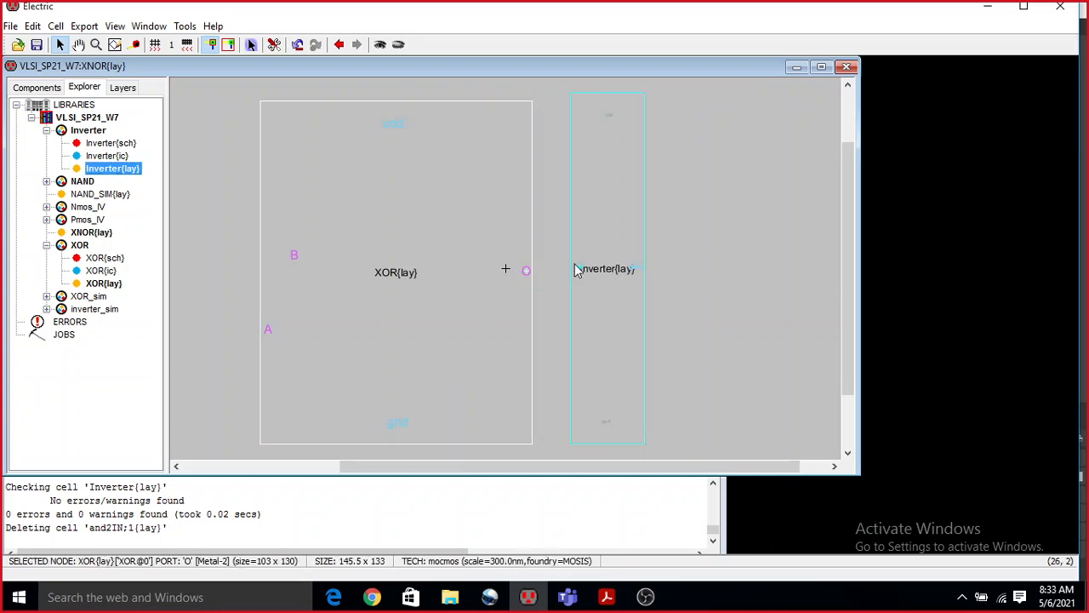
pyautogui.rightClick(584, 270)
pyautogui.moveTo(606, 324); pyautogui.dragTo(606, 331)
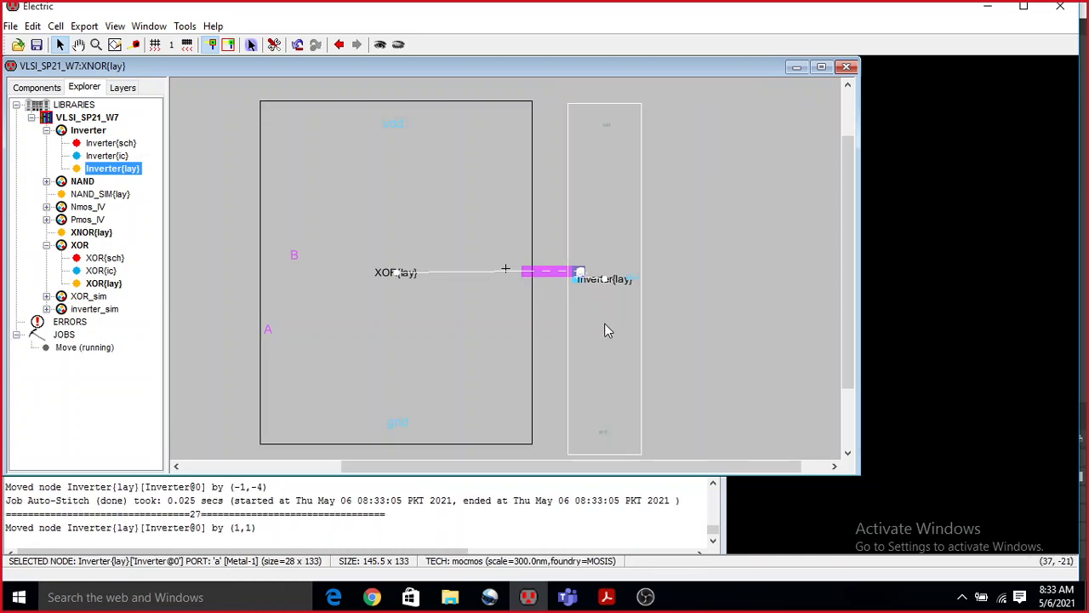
# Extend the XOR instance's B and A ports outward past its edge with Metal-2 arcs.
pyautogui.click(292, 258)
pyautogui.rightClick(240, 253)
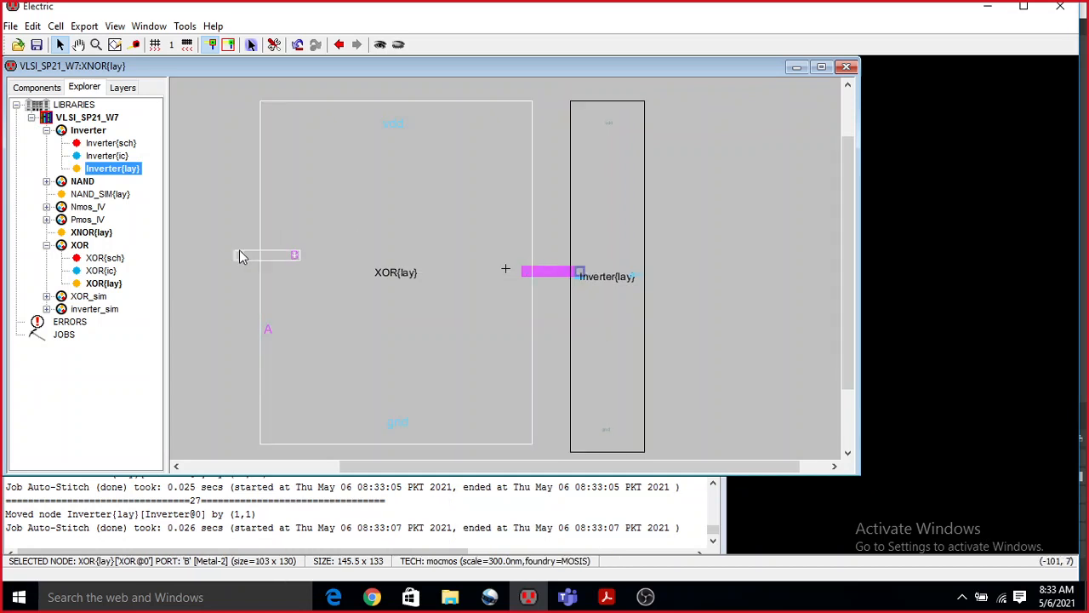
pyautogui.click(267, 331)
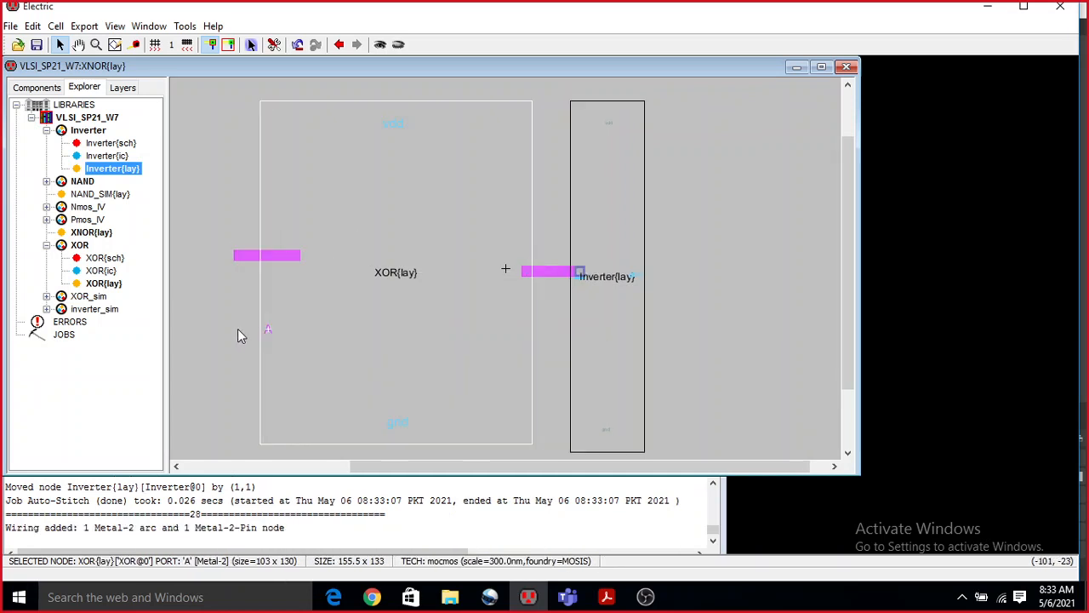
pyautogui.rightClick(237, 329)
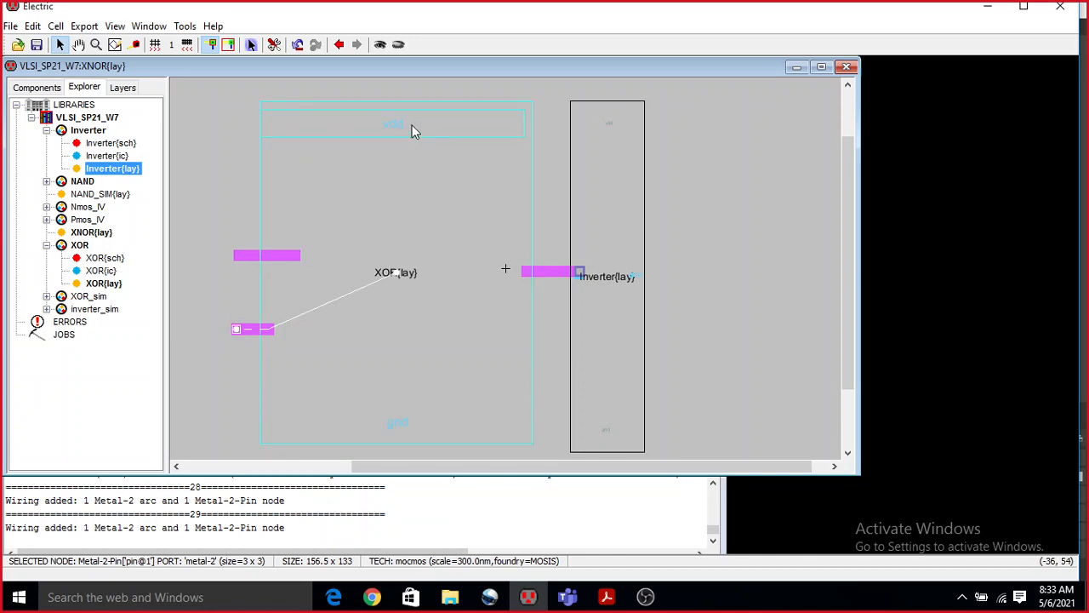
# Connect the vdd and gnd ports of both instances with Metal-1 arcs and extend the Inverter's abar output outward in Metal-1.
pyautogui.click(414, 129)
pyautogui.rightClick(596, 123)
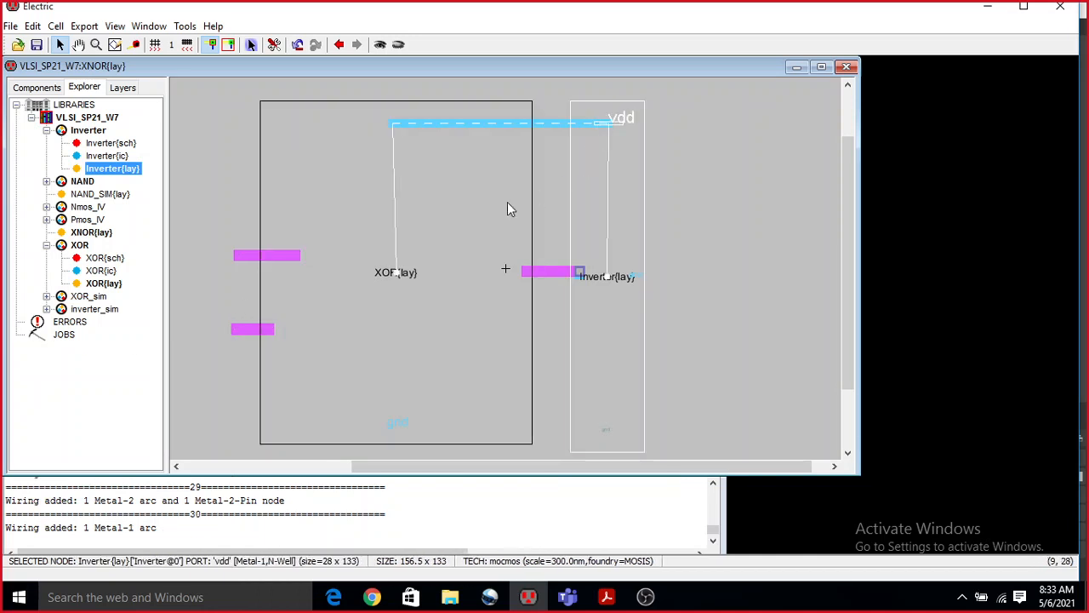
pyautogui.click(430, 422)
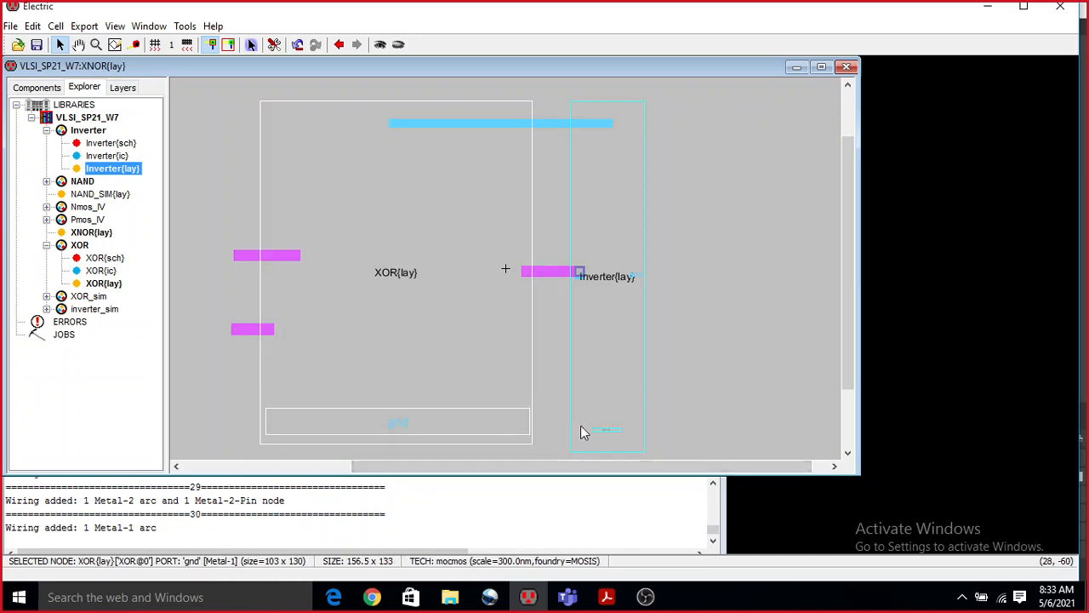
pyautogui.rightClick(612, 430)
pyautogui.click(637, 276)
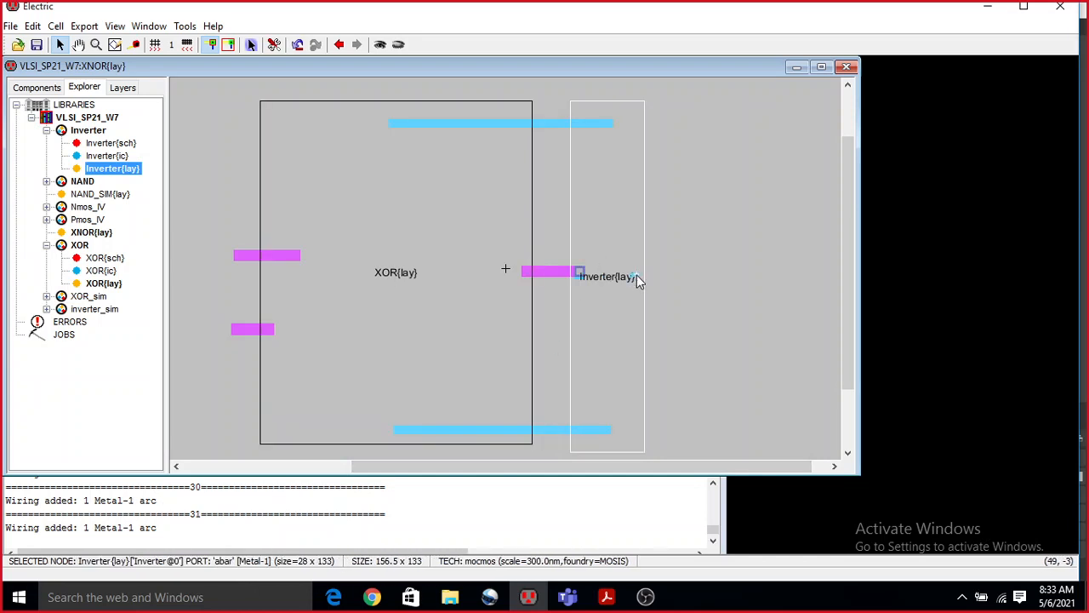
pyautogui.rightClick(674, 273)
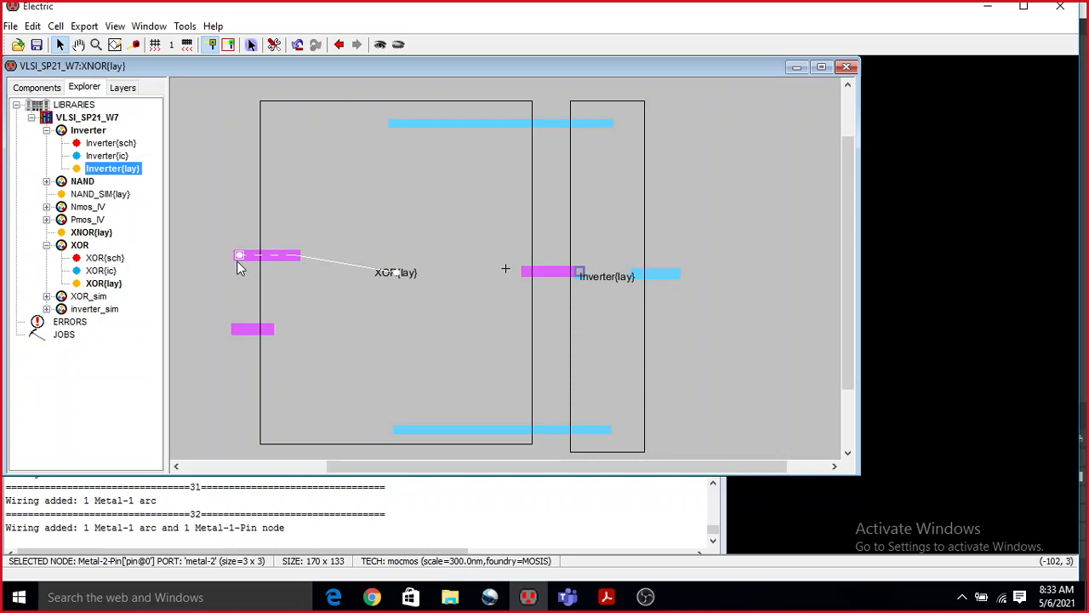
# Export the end pin of the upper Metal-2 arc as an input named B.
pyautogui.hotkey('ctrl', 'e')
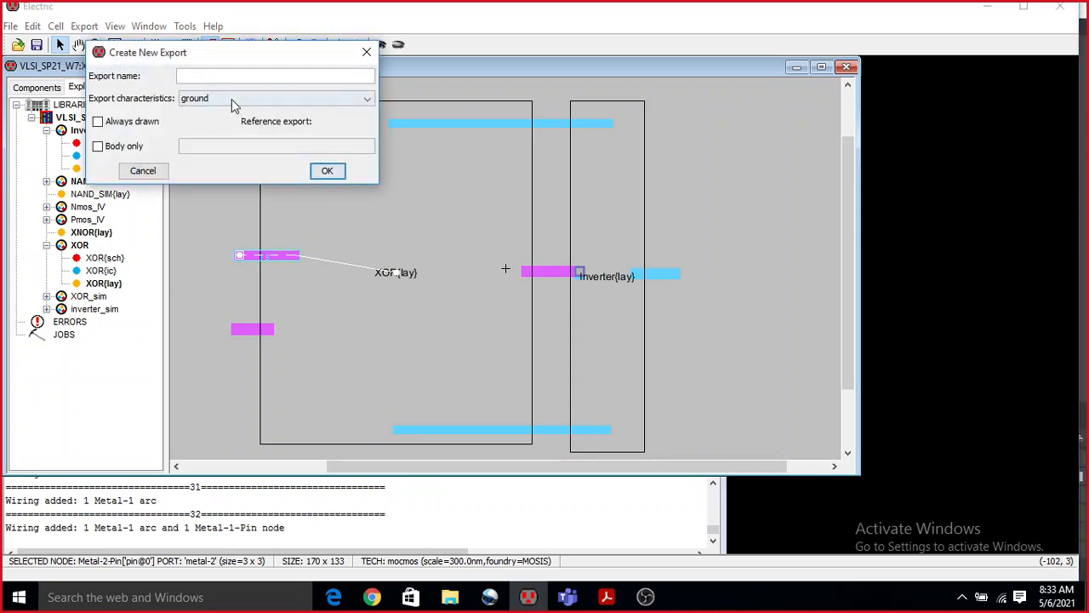
pyautogui.click(231, 99)
pyautogui.click(227, 114)
pyautogui.click(226, 75)
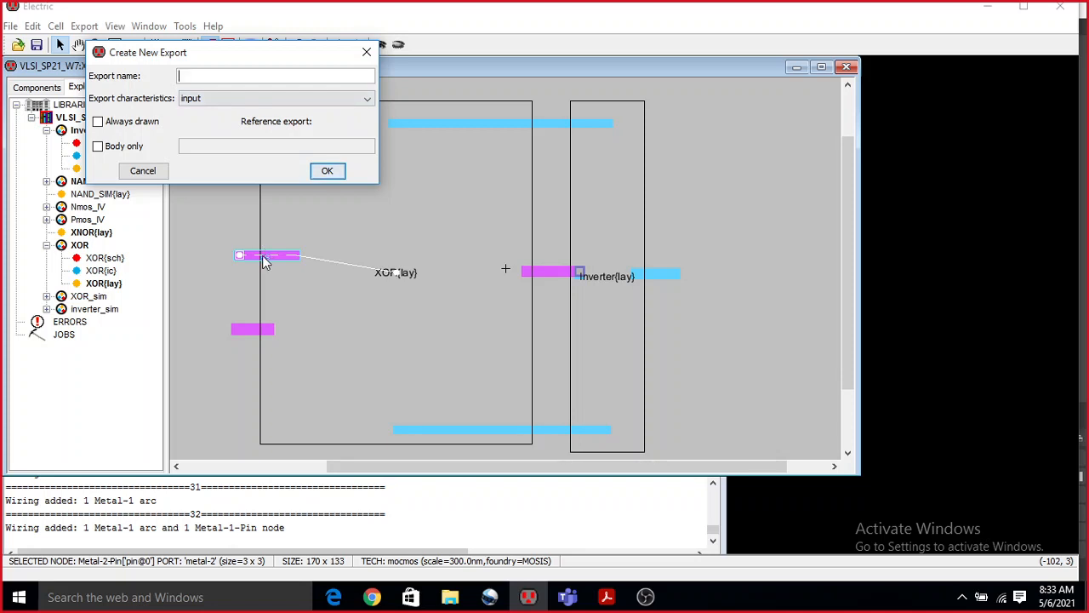
pyautogui.write('B')
pyautogui.click(336, 172)
# Export the end pin of the lower Metal-2 arc as an input named A.
pyautogui.click(237, 329)
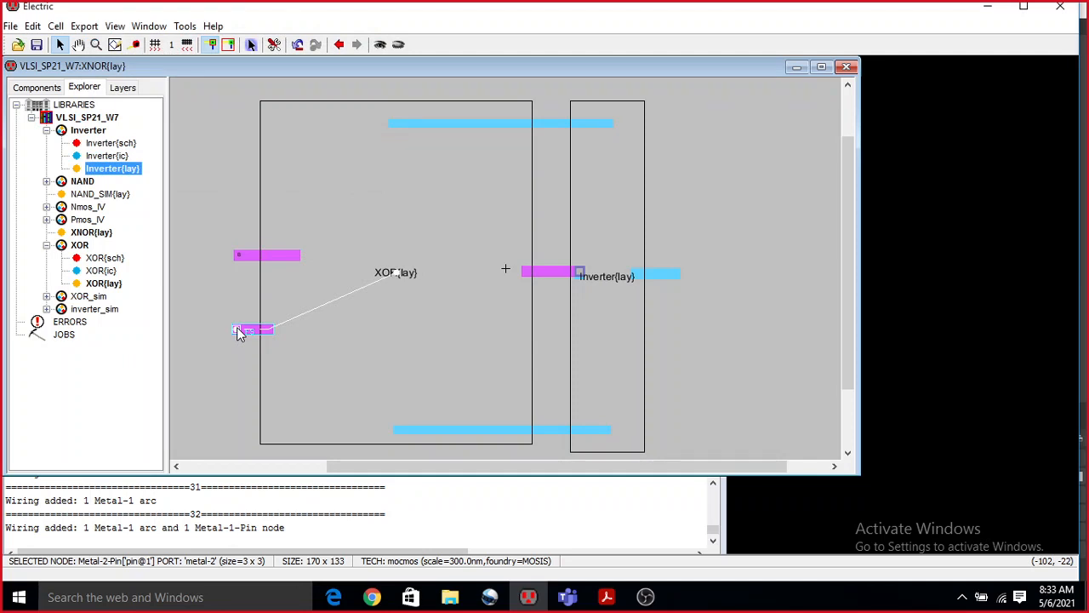
pyautogui.hotkey('ctrl', 'e')
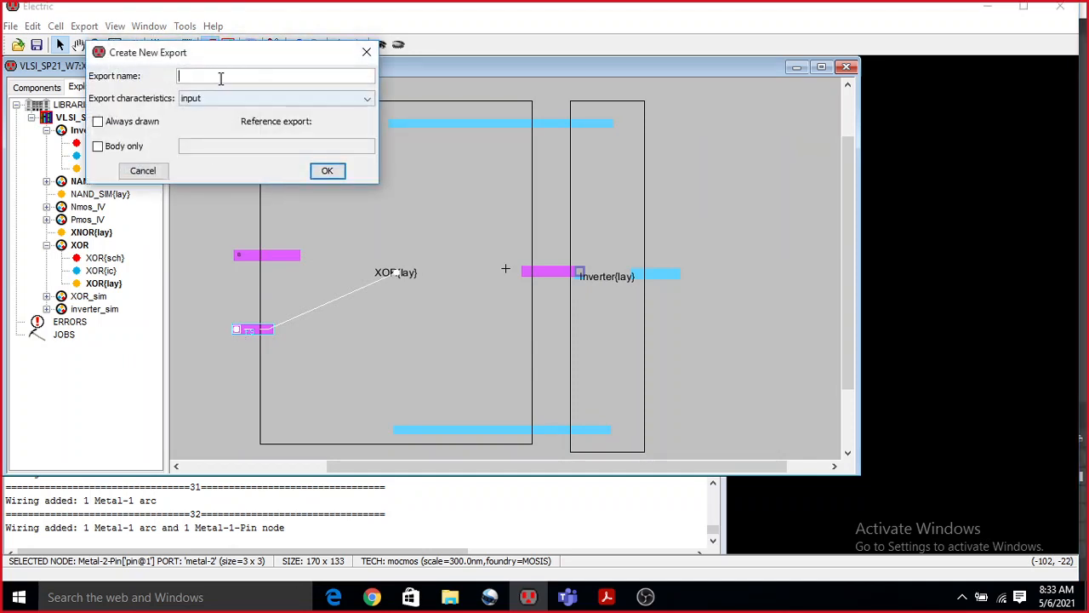
pyautogui.write('A')
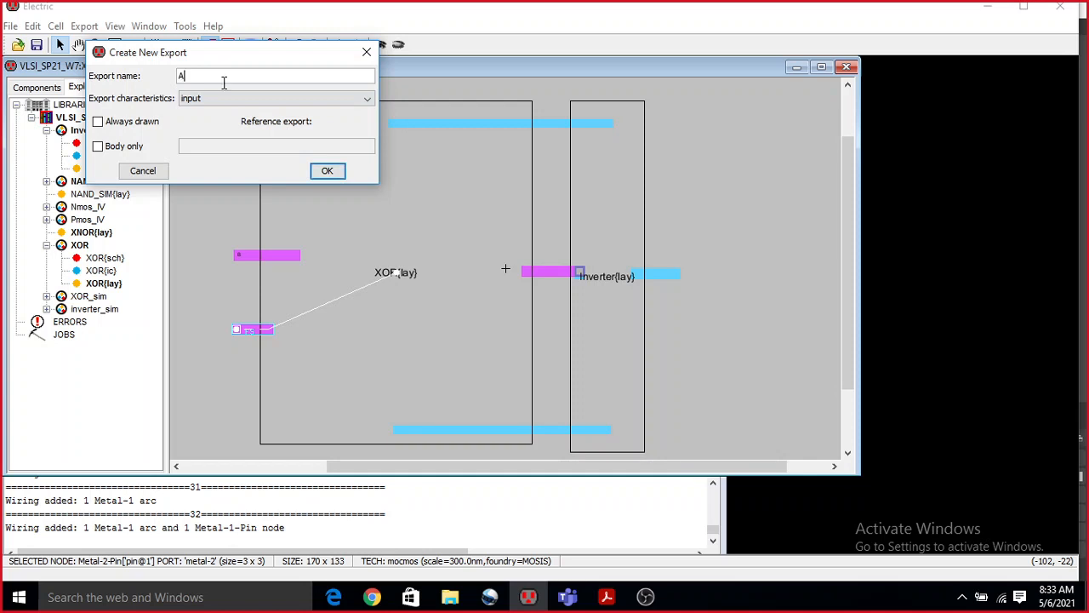
pyautogui.click(337, 174)
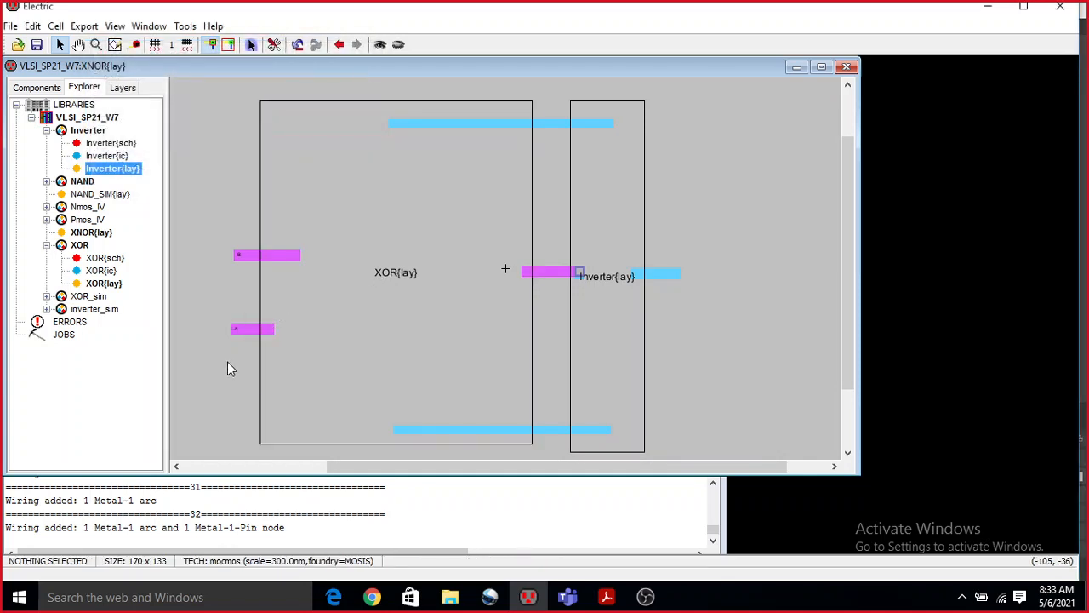
# Export the end pin of the Inverter's output arc with the output characteristic.
pyautogui.click(677, 274)
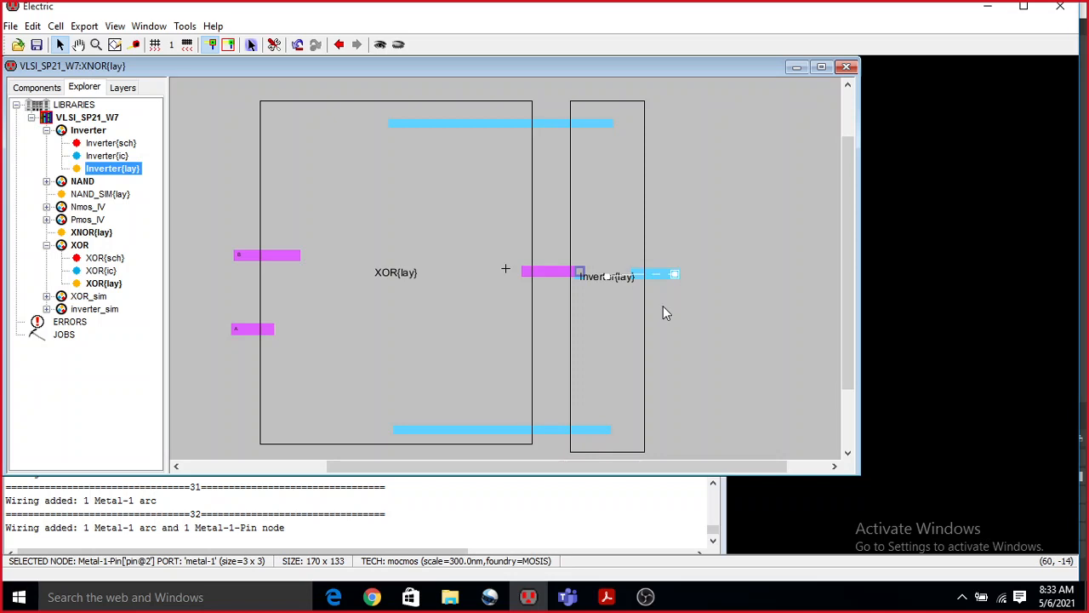
pyautogui.hotkey('ctrl', 'e')
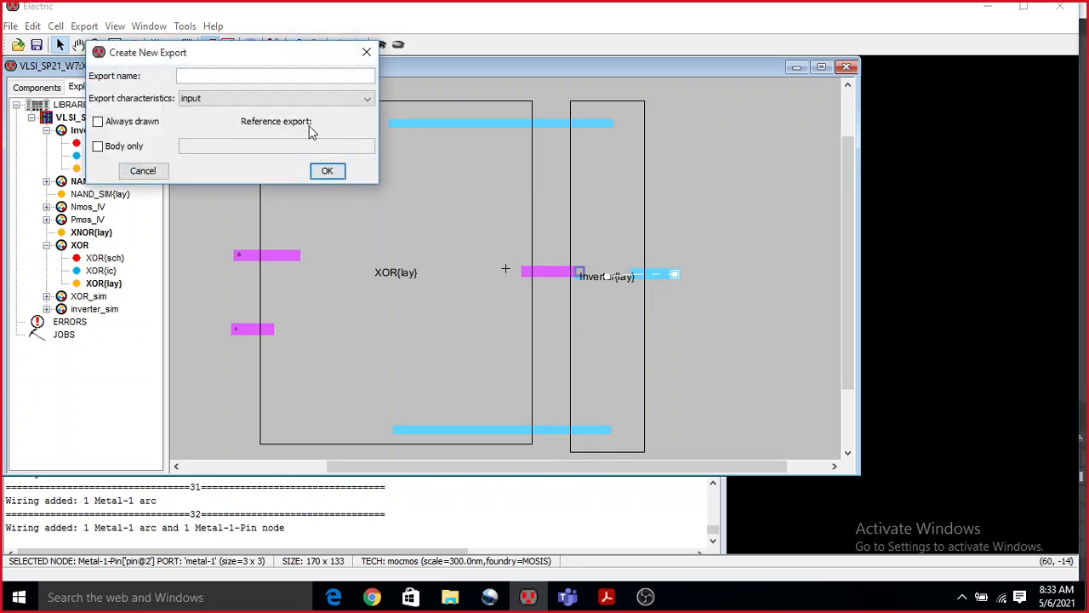
pyautogui.click(272, 98)
pyautogui.click(273, 126)
pyautogui.click(336, 173)
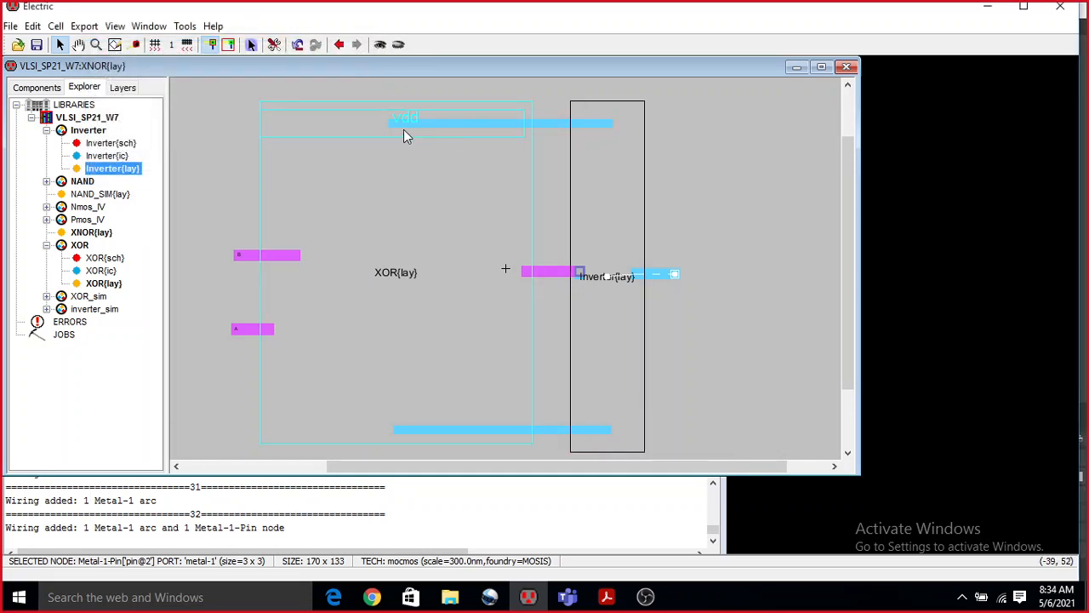
# Extend the Inverter's vdd port outward with a Metal-1 arc and export its end pin as a power port named Vdd.
pyautogui.click(610, 122)
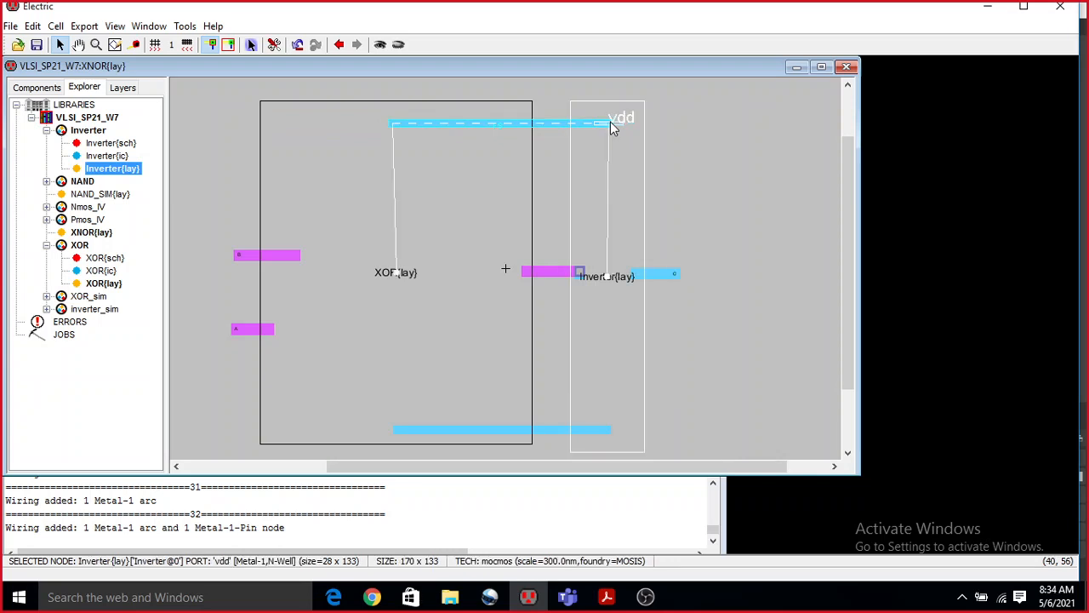
pyautogui.rightClick(659, 121)
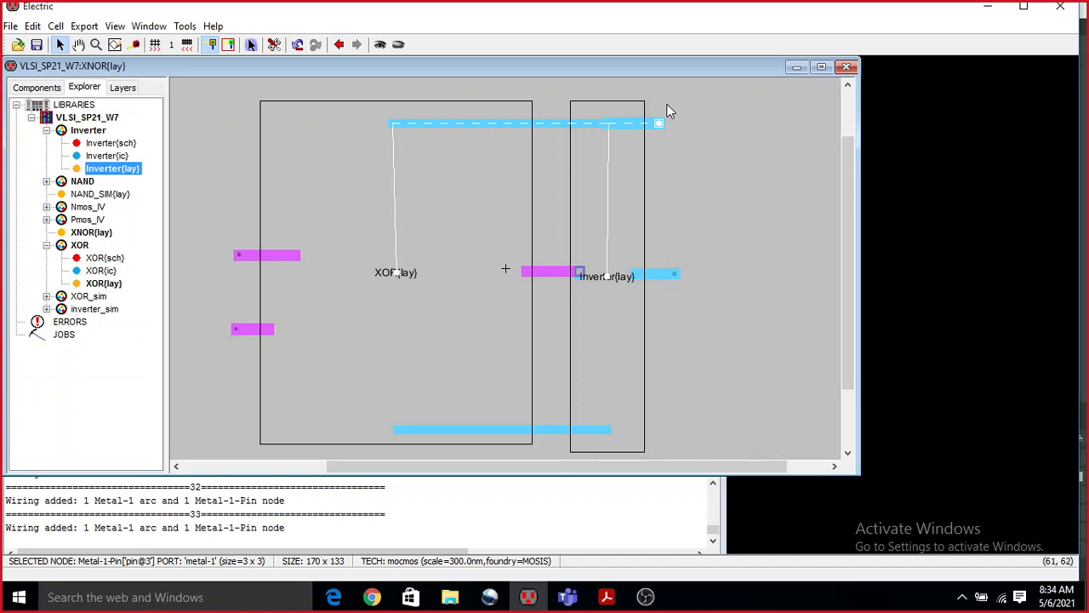
pyautogui.hotkey('ctrl', 'e')
pyautogui.click(236, 99)
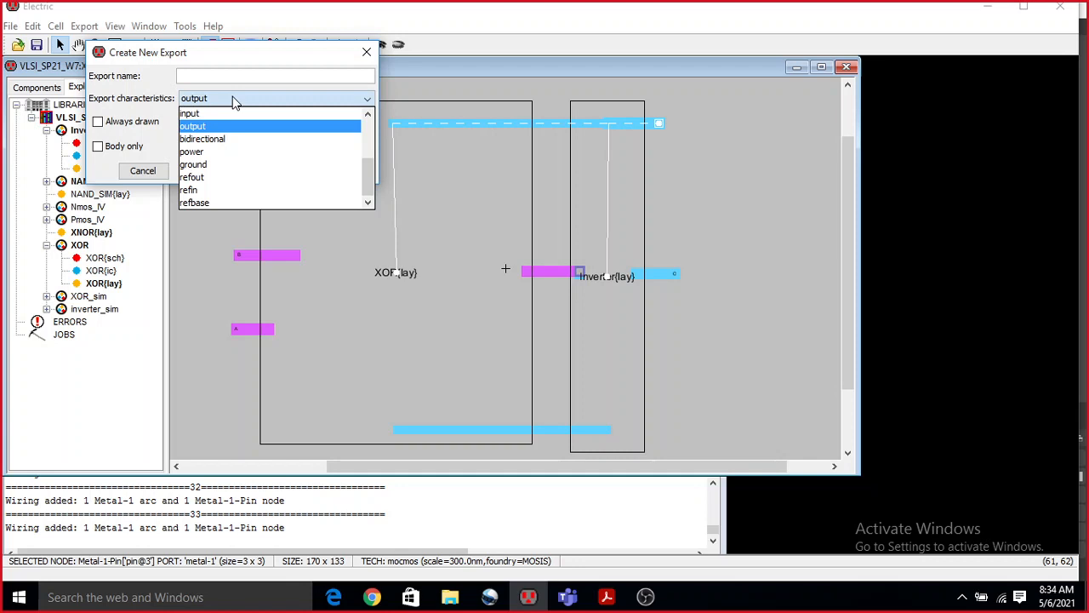
pyautogui.click(224, 151)
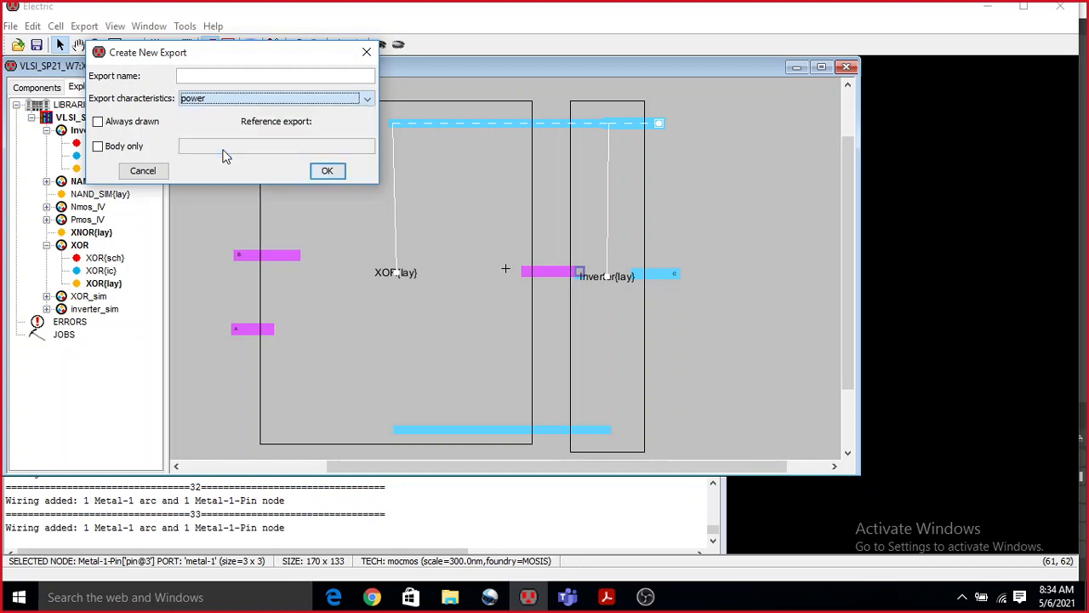
pyautogui.click(247, 75)
pyautogui.write('V')
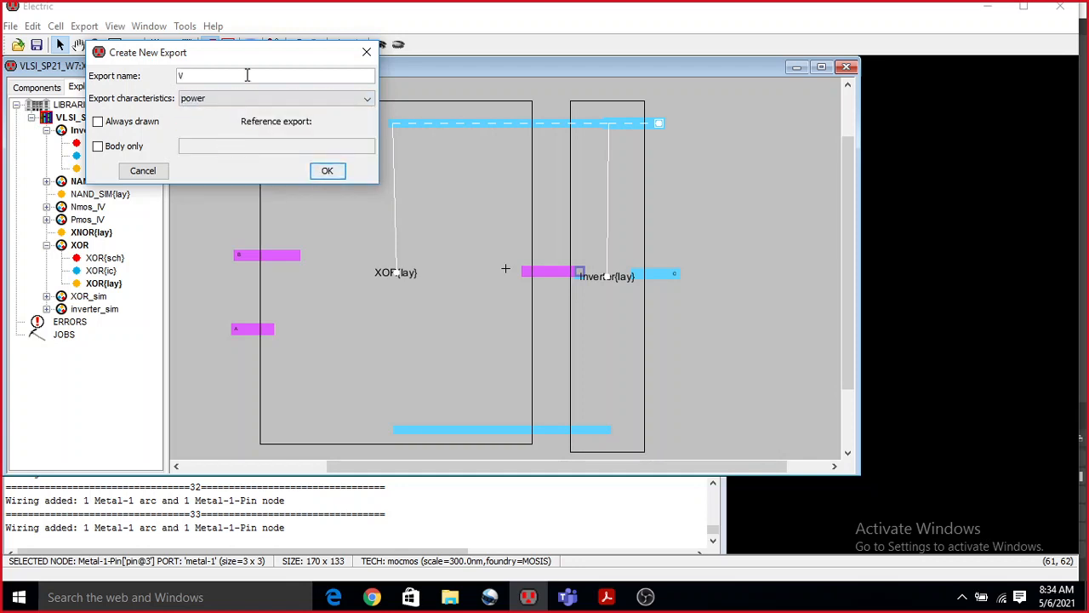
pyautogui.write('dd')
pyautogui.click(327, 170)
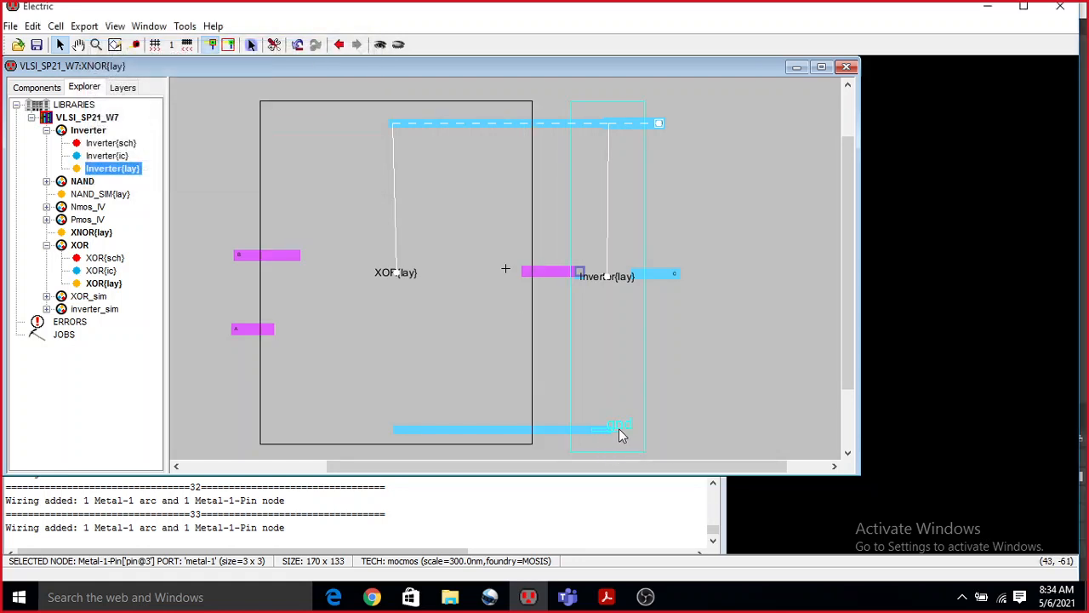
# Extend the Inverter's gnd port outward with a Metal-1 arc and export its end pin as a ground port named Gnd.
pyautogui.click(615, 430)
pyautogui.rightClick(663, 430)
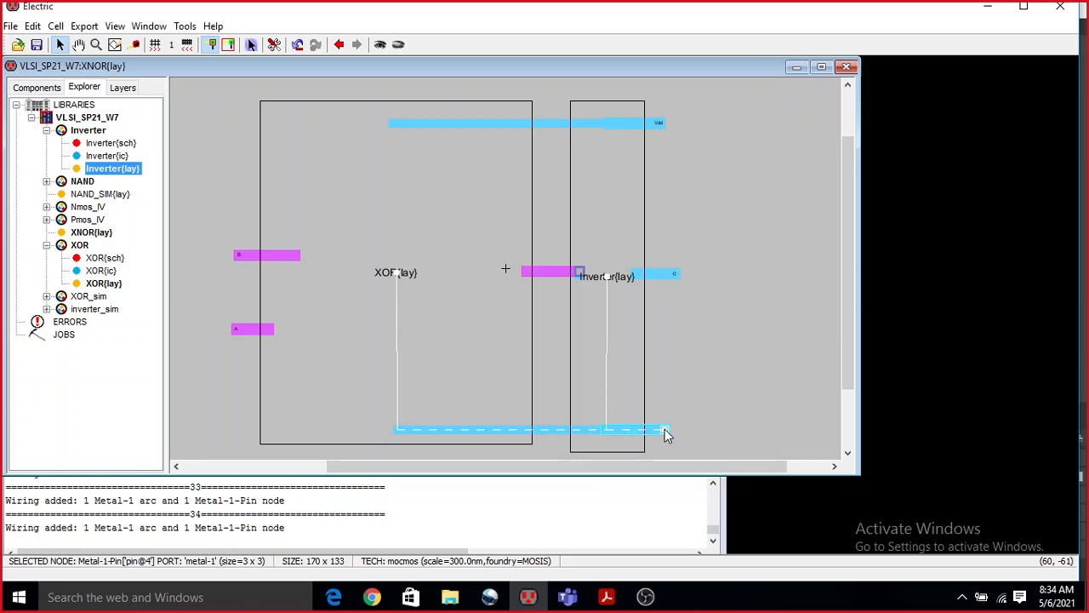
pyautogui.hotkey('ctrl', 'e')
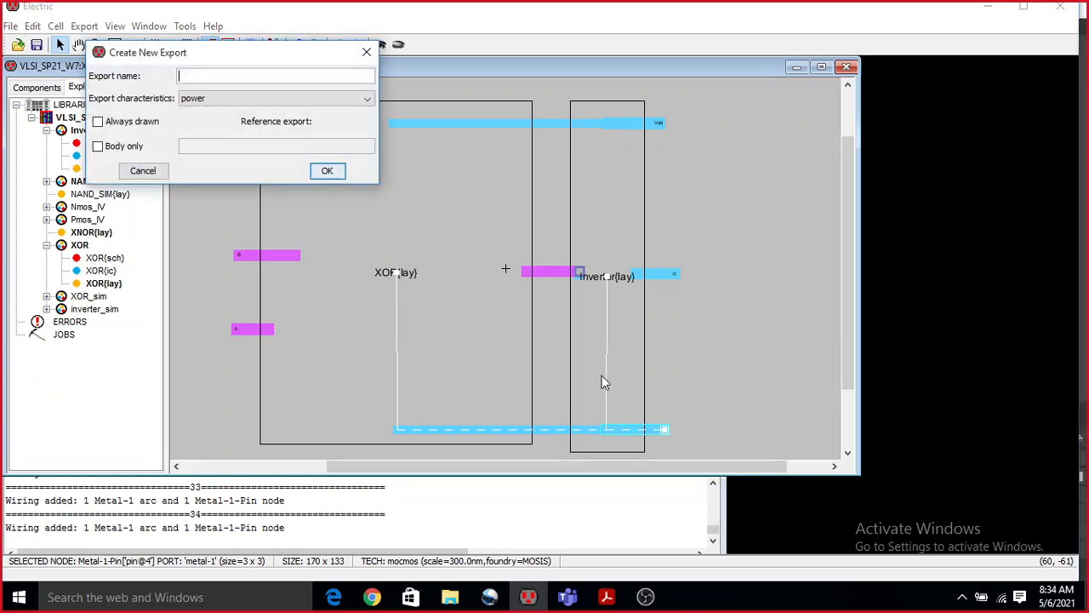
pyautogui.click(241, 99)
pyautogui.click(235, 165)
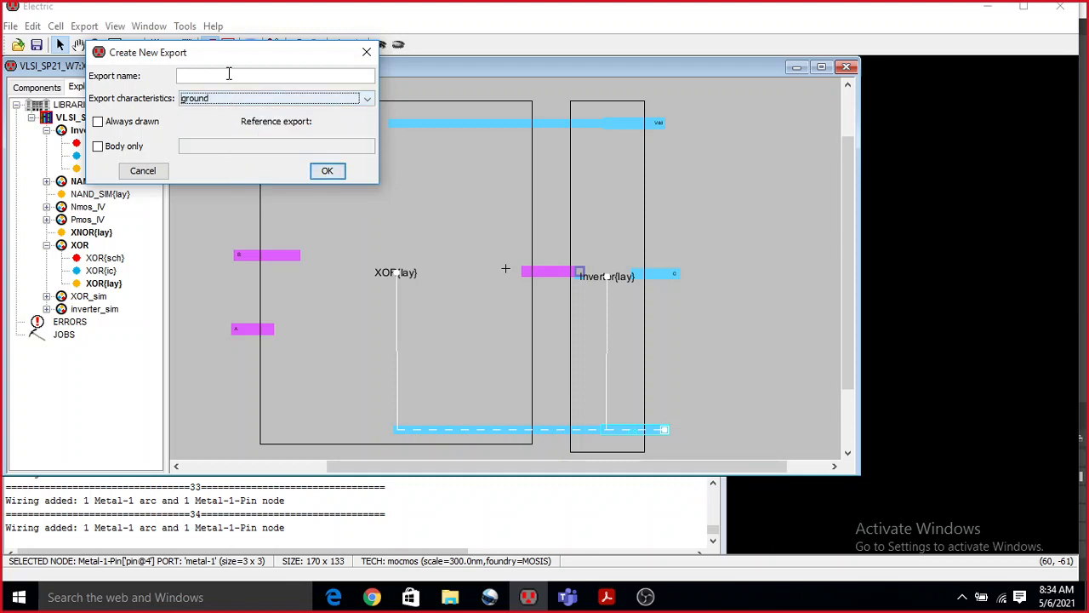
pyautogui.click(228, 75)
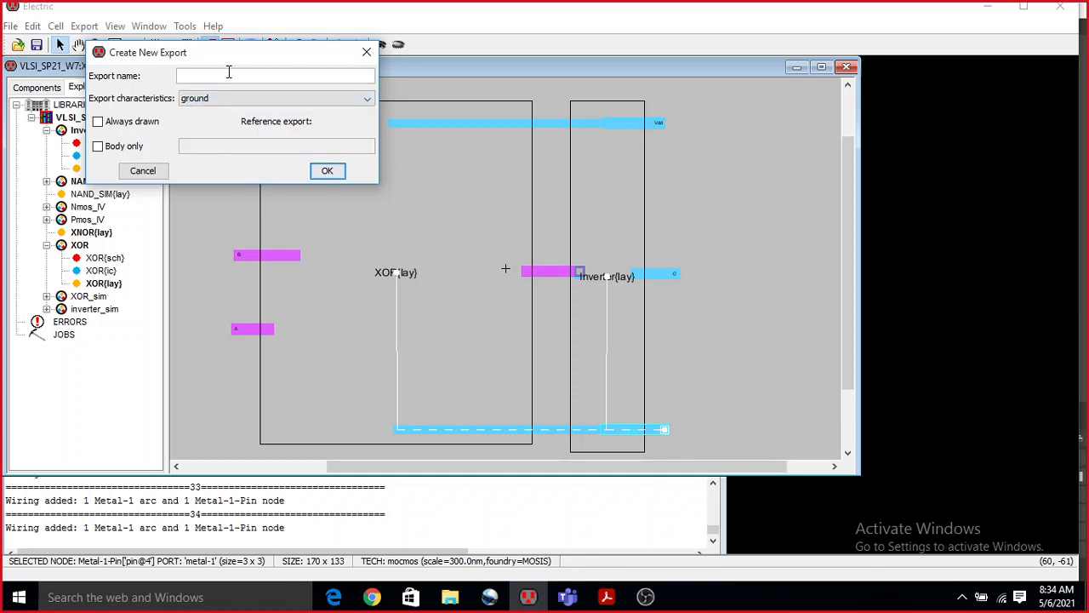
pyautogui.write('Gnd')
pyautogui.click(327, 170)
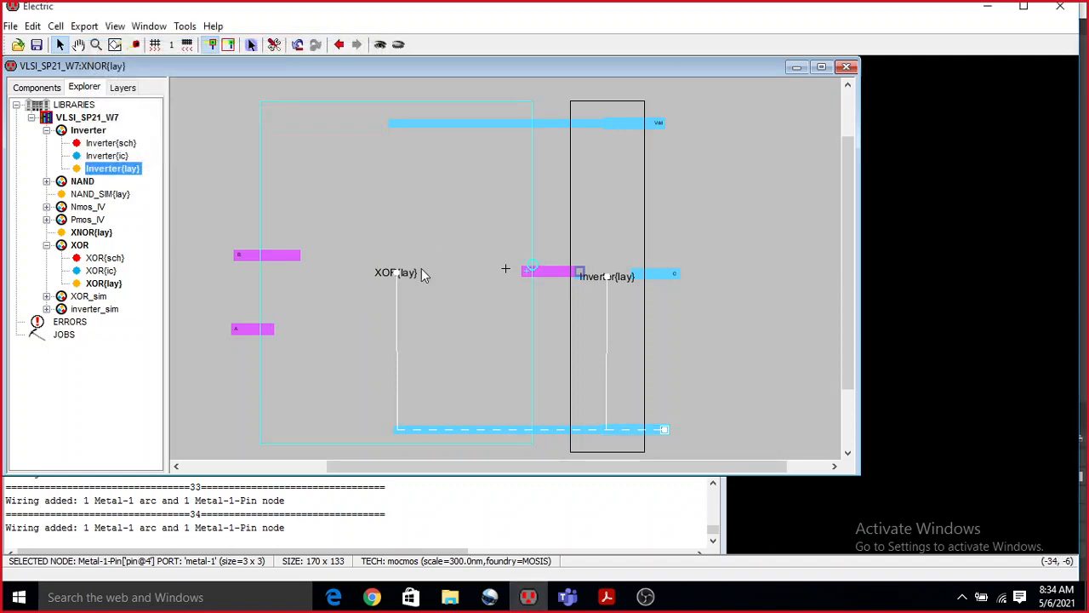
# Expand the XOR and Inverter instances to show their internal layouts within the XNOR cell.
pyautogui.click(436, 220)
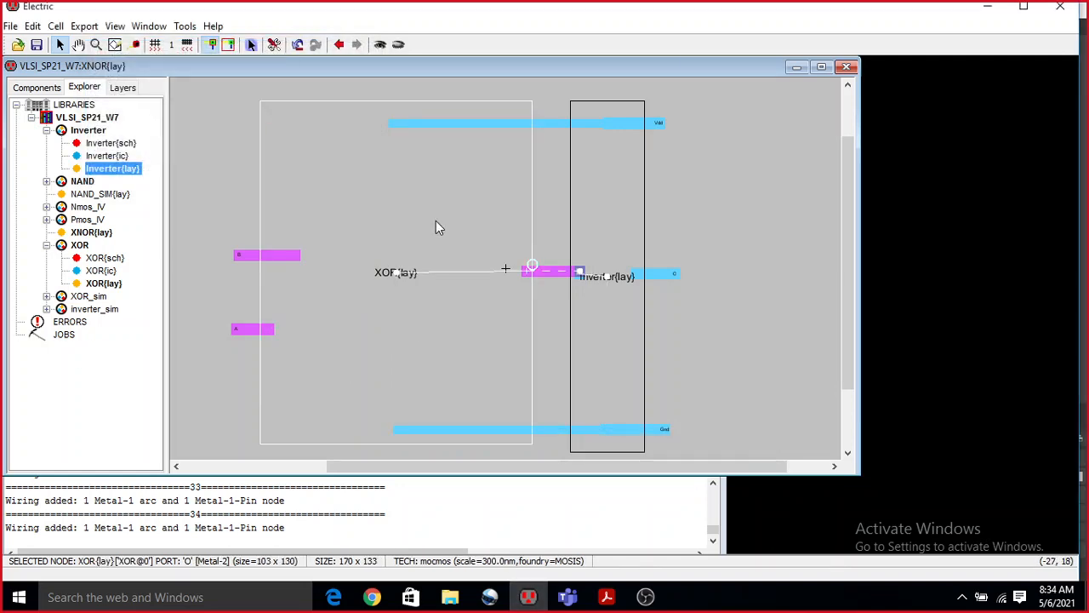
pyautogui.click(380, 44)
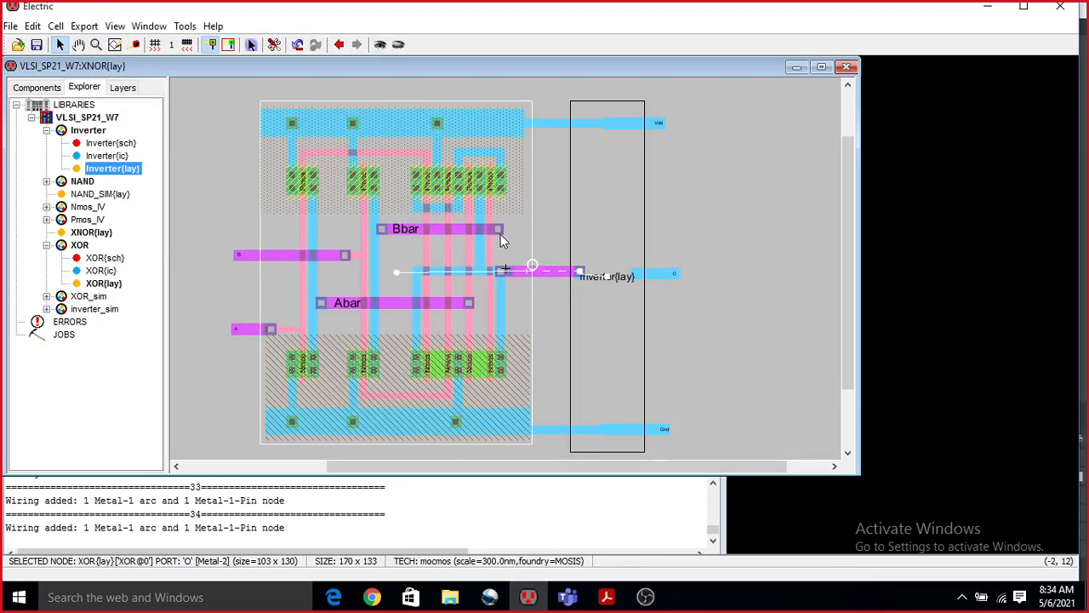
pyautogui.click(610, 198)
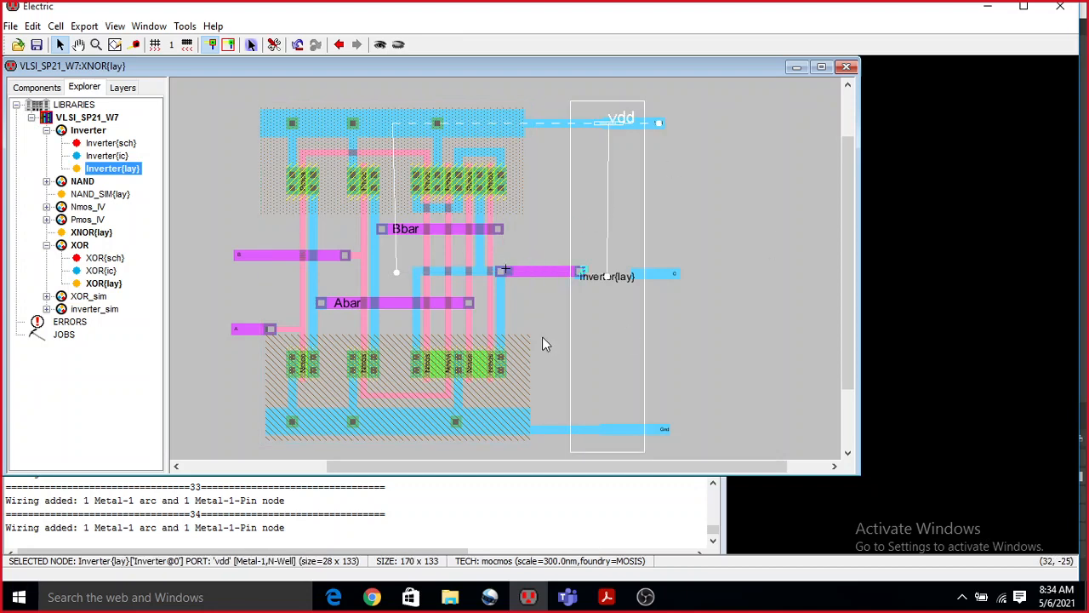
pyautogui.click(380, 46)
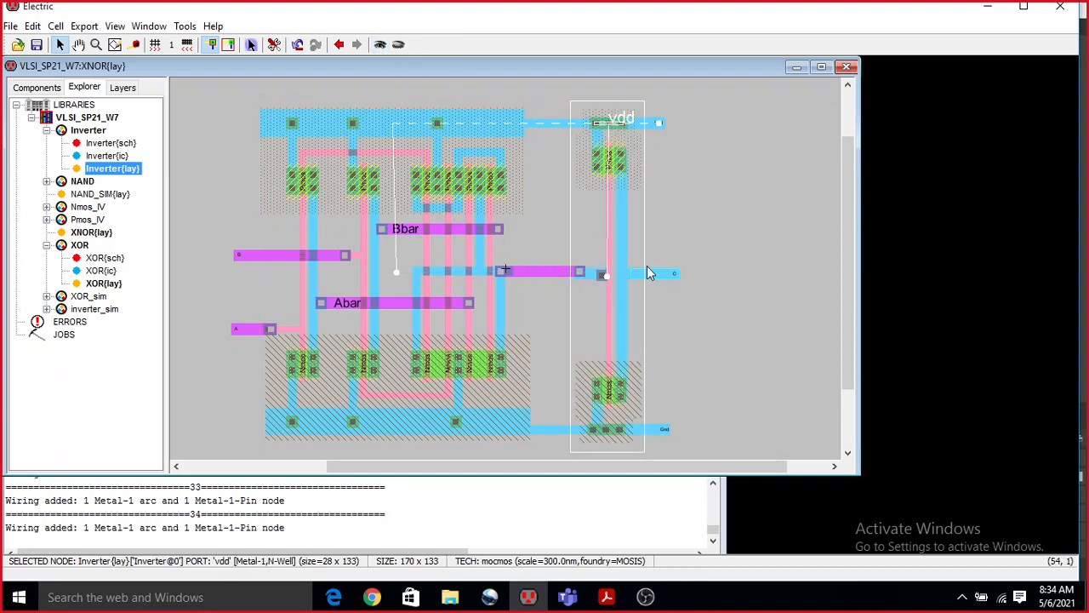
pyautogui.keyDown('ctrl'); pyautogui.scroll(-2, 650, 315); pyautogui.keyUp('ctrl')
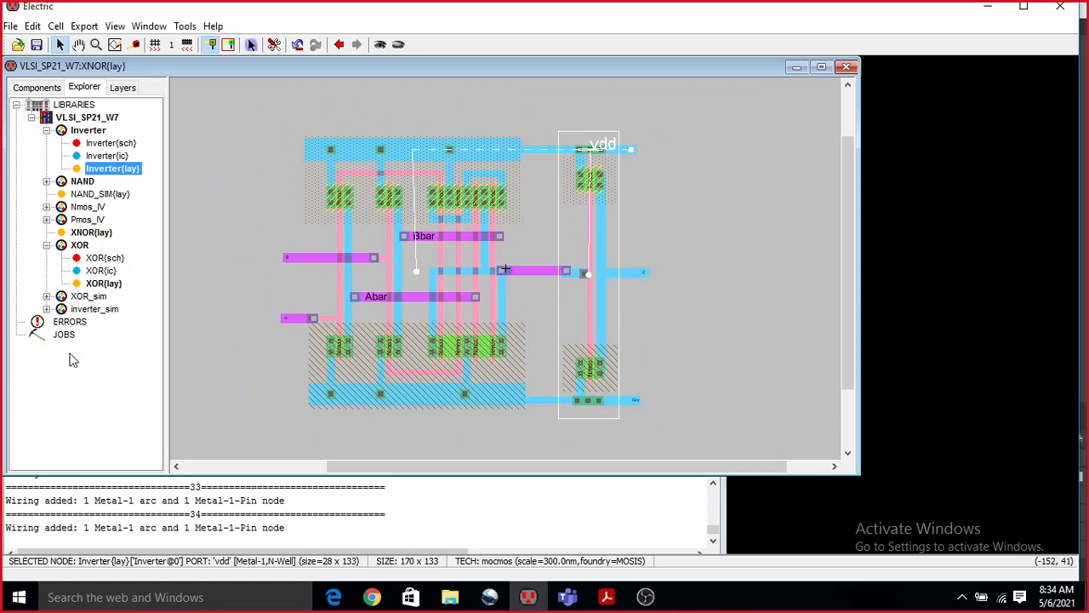
# Run a hierarchical DRC check on the XNOR{lay} cell and highlight the summary line in the messages.
pyautogui.doubleClick(93, 233)
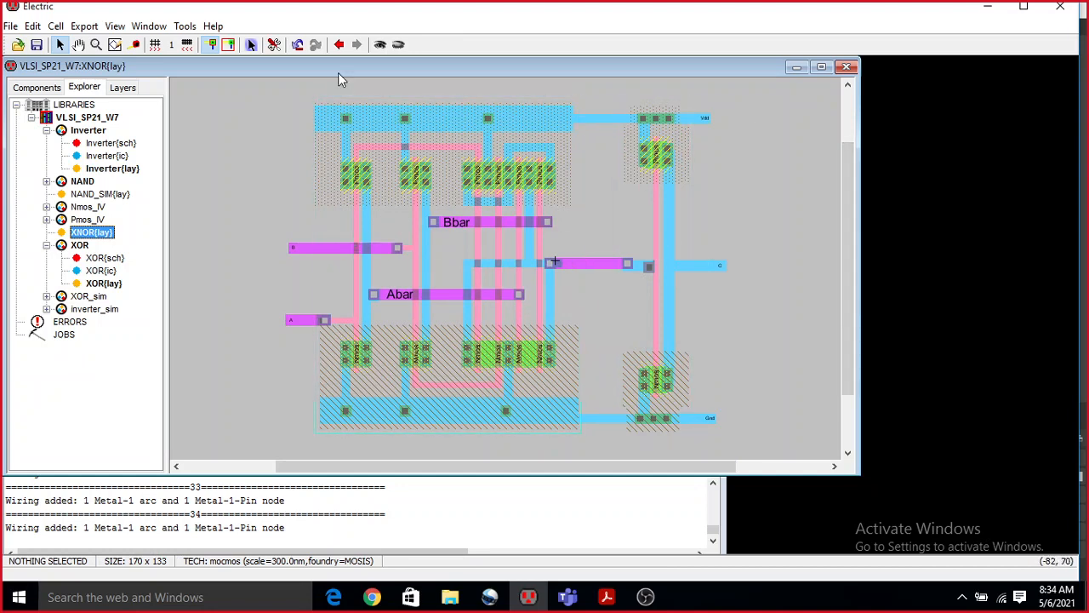
pyautogui.click(185, 27)
pyautogui.moveTo(207, 41)
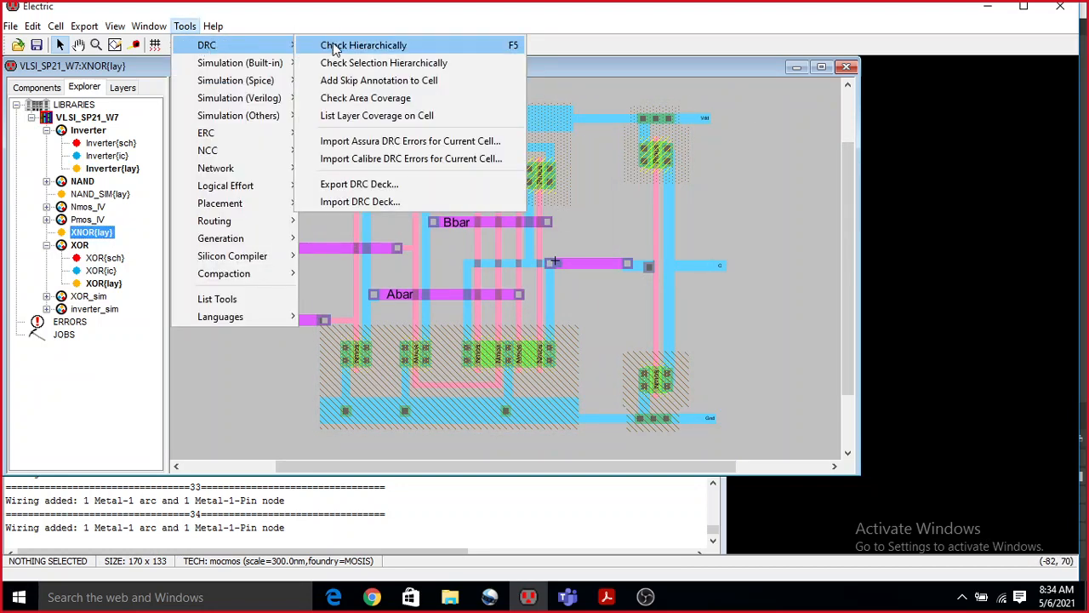
pyautogui.click(336, 41)
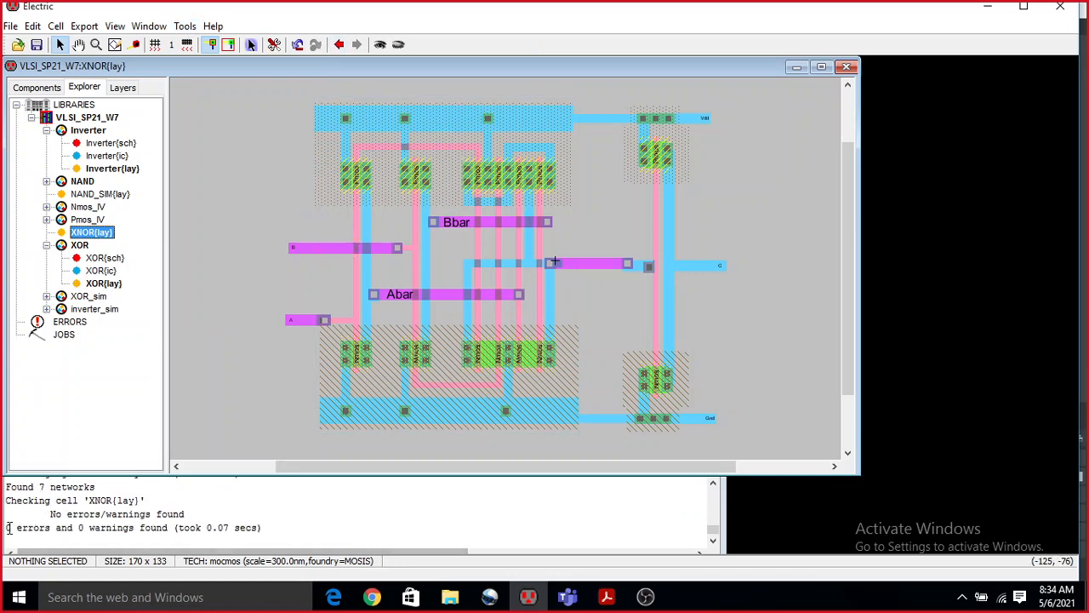
pyautogui.moveTo(7, 528); pyautogui.dragTo(275, 528)
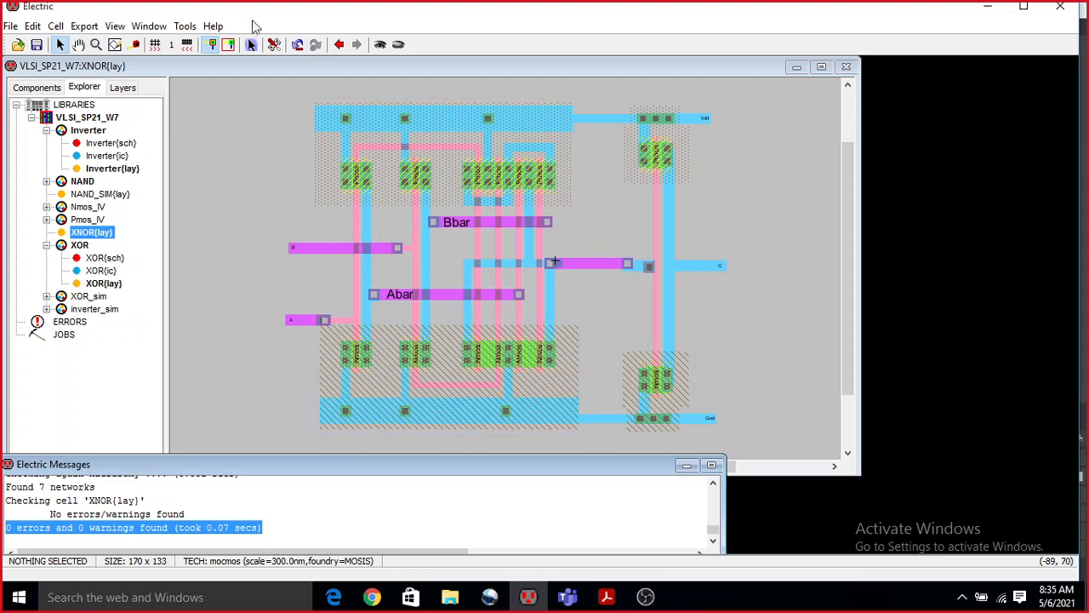
# Run the ERC well check on the XNOR layout and shift the messages window aside.
pyautogui.click(184, 26)
pyautogui.moveTo(240, 134)
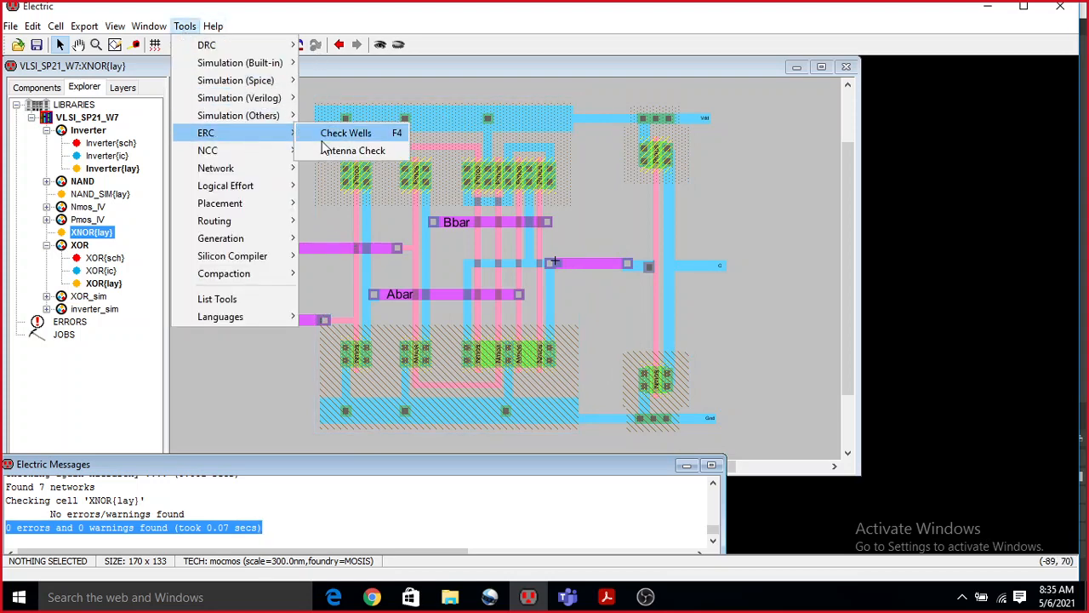
pyautogui.click(331, 134)
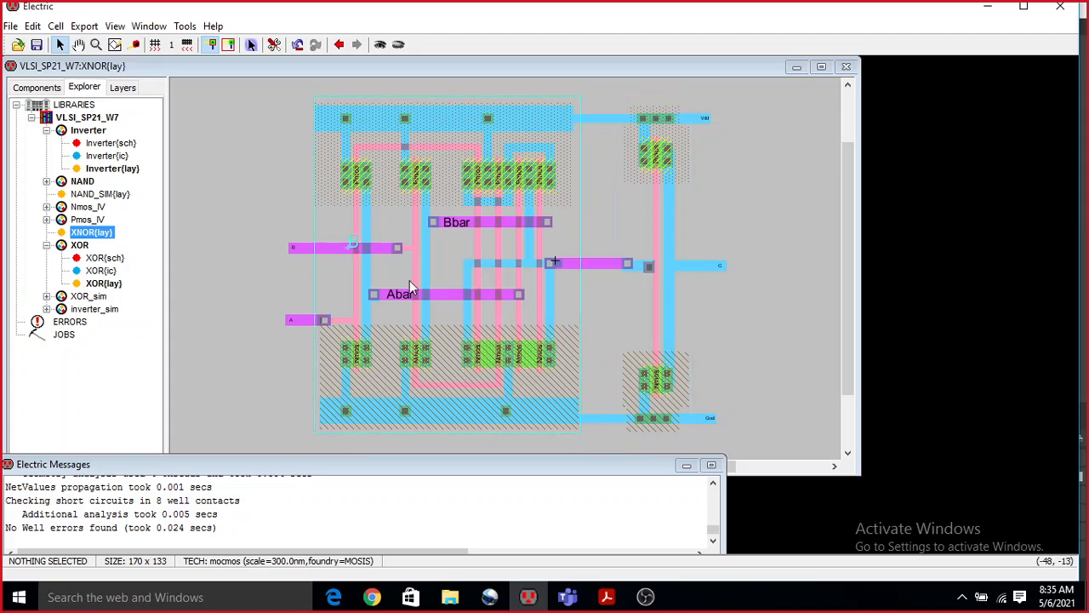
pyautogui.keyDown('ctrl'); pyautogui.scroll(-2, 588, 218); pyautogui.keyUp('ctrl')
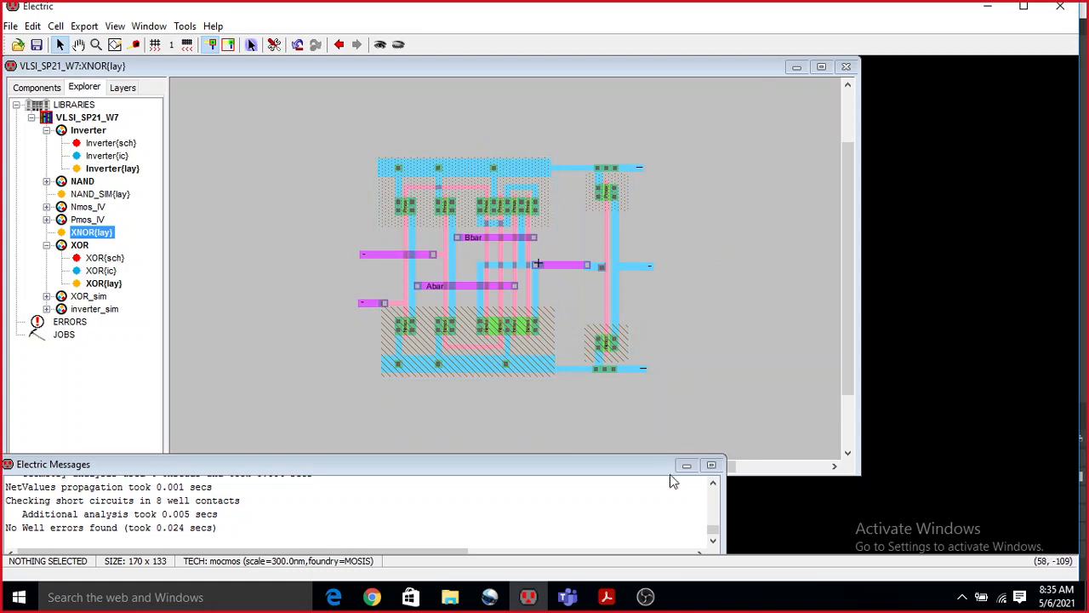
pyautogui.moveTo(622, 466); pyautogui.dragTo(707, 469)
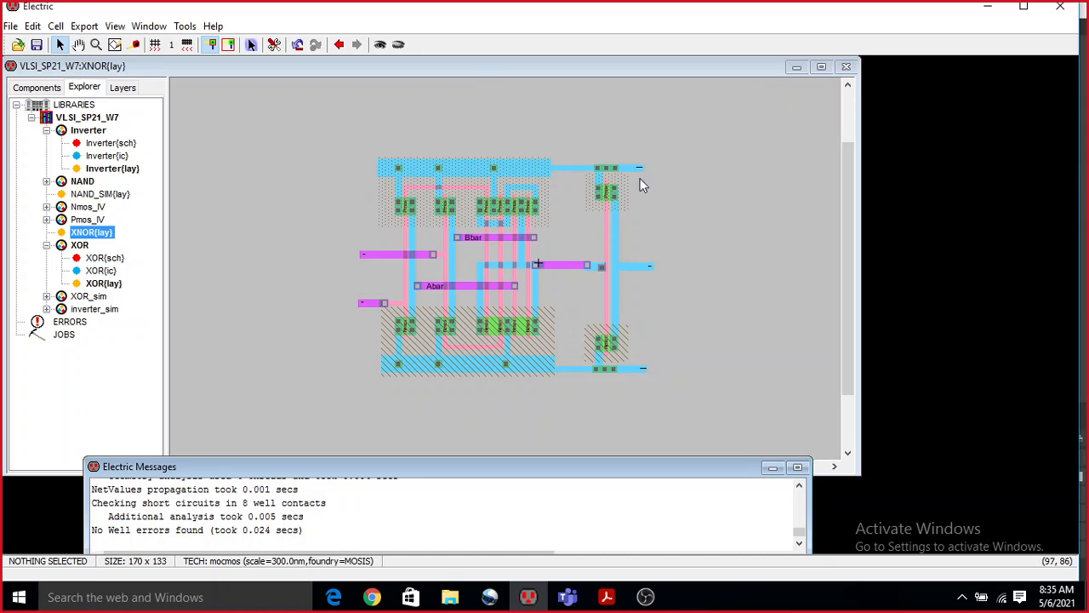
# Switch to Chrome, close the news page and enlarge the diagram of the 2:1 mux using NAND gates.
pyautogui.click(375, 599)
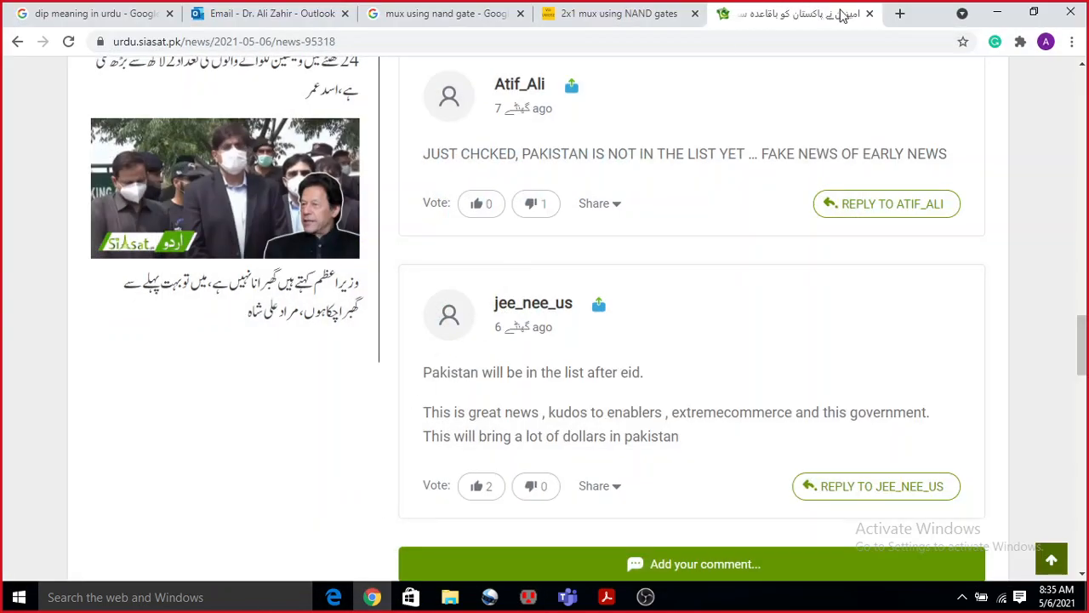
pyautogui.click(869, 14)
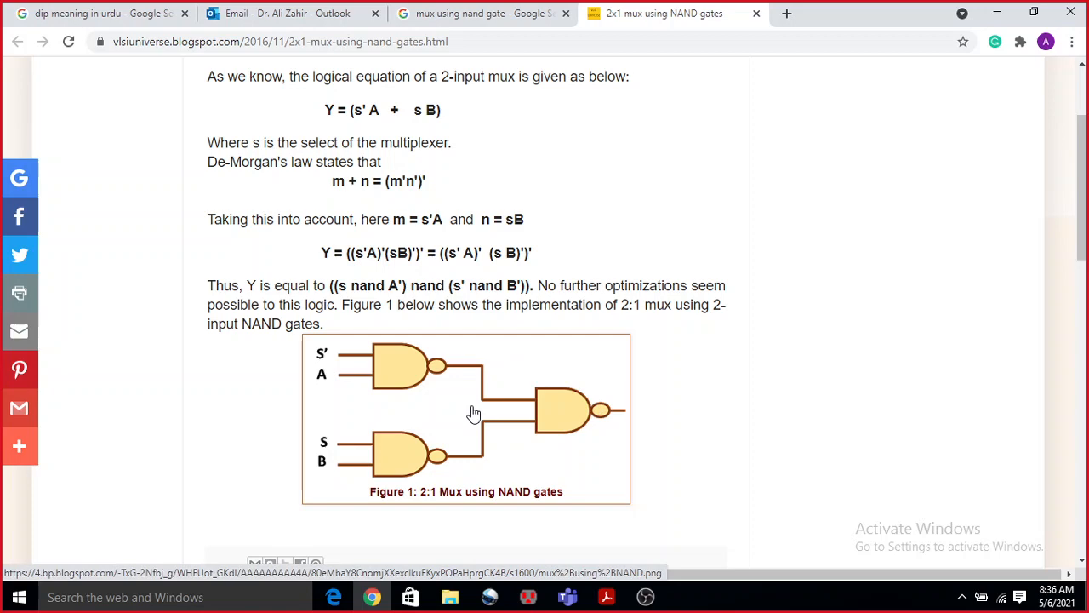
pyautogui.keyDown('ctrl'); pyautogui.scroll(3, 474, 413); pyautogui.keyUp('ctrl')
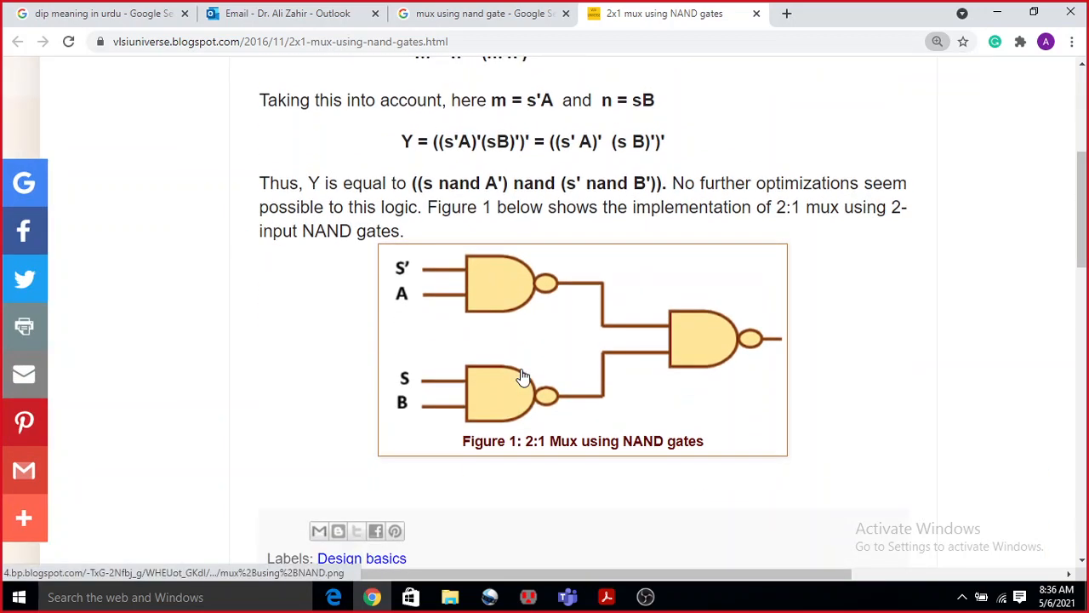